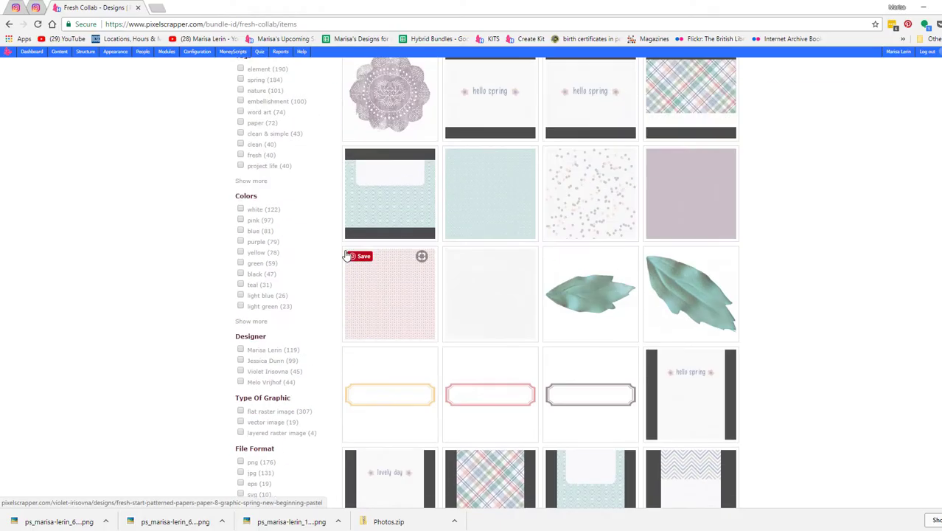
# Step: Filter the Fresh Collab bundle items by the project life tag
pyautogui.click(255, 273)
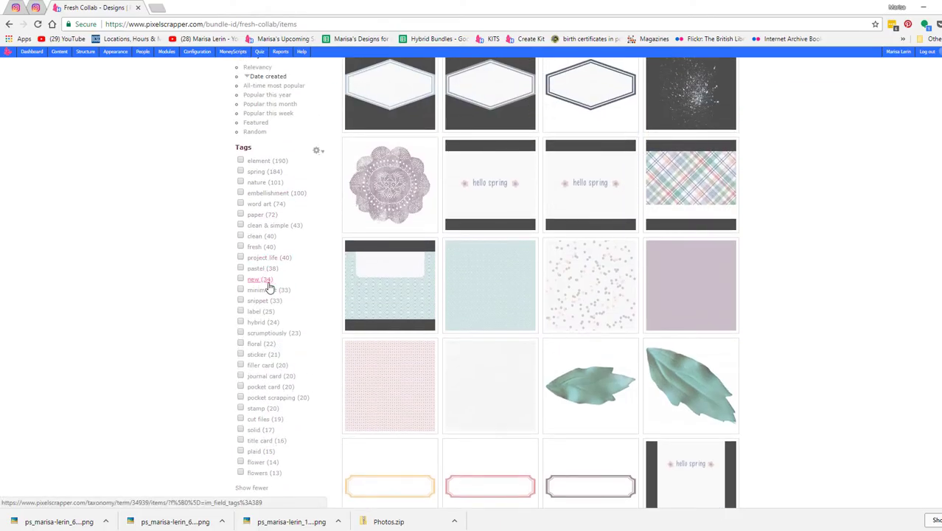
pyautogui.click(265, 258)
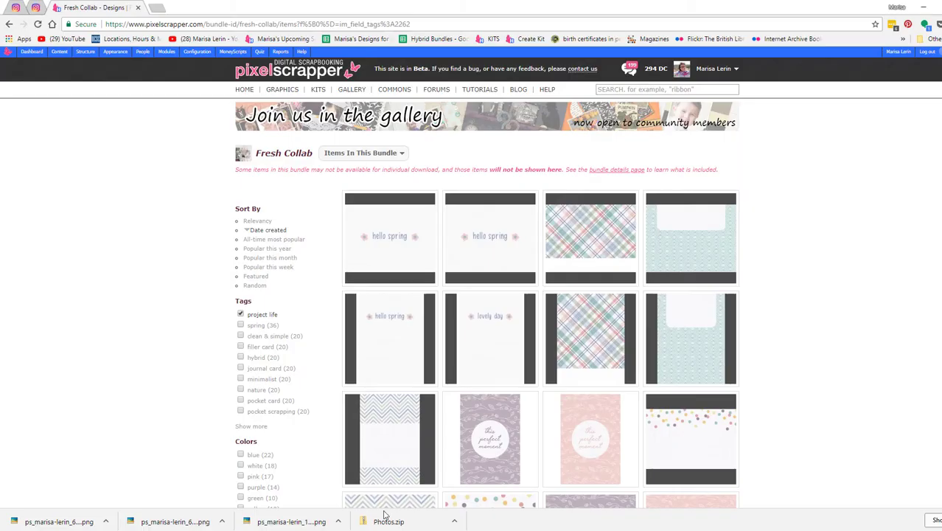
pyautogui.scroll(-5, 815, 281)
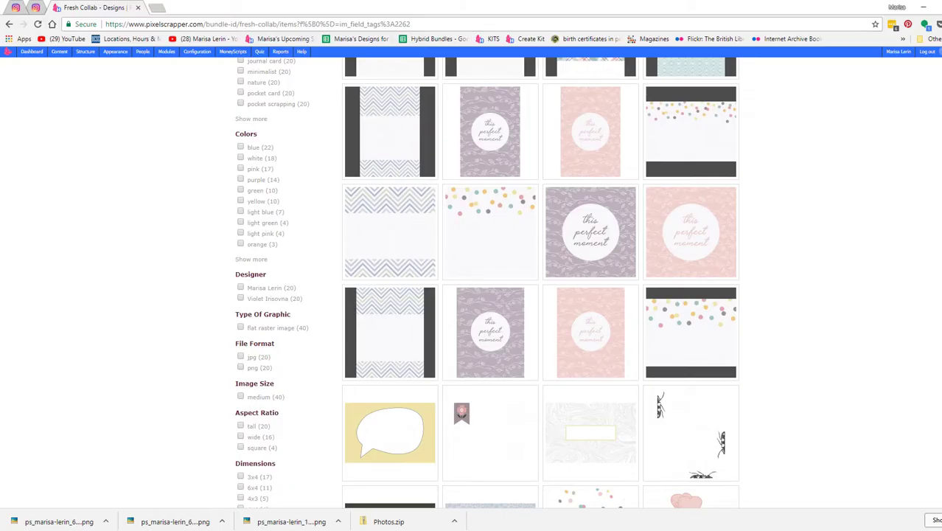
# Step: Open the 6x4 confetti journal card and the purple 3x4 "this perfect moment" card in new browser tabs
pyautogui.rightClick(699, 141)
pyautogui.click(719, 145)
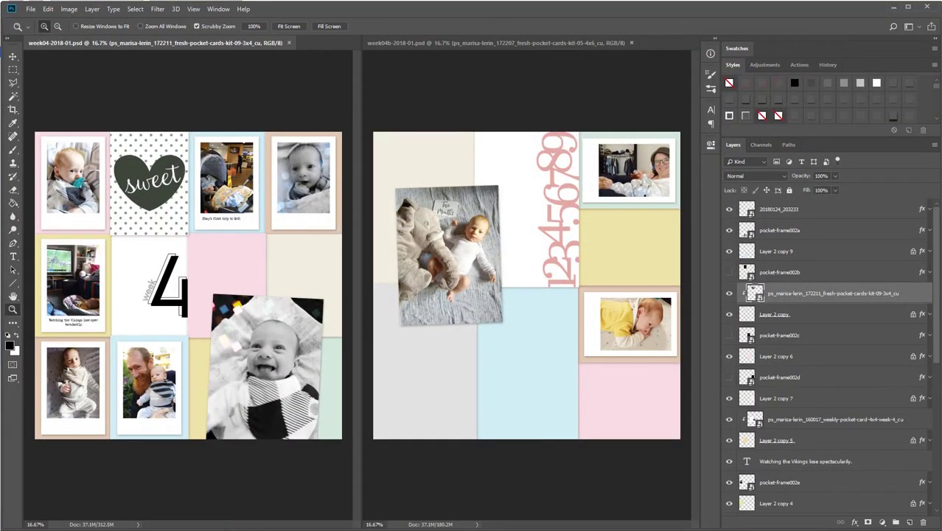
pyautogui.click(264, 527)
pyautogui.rightClick(489, 349)
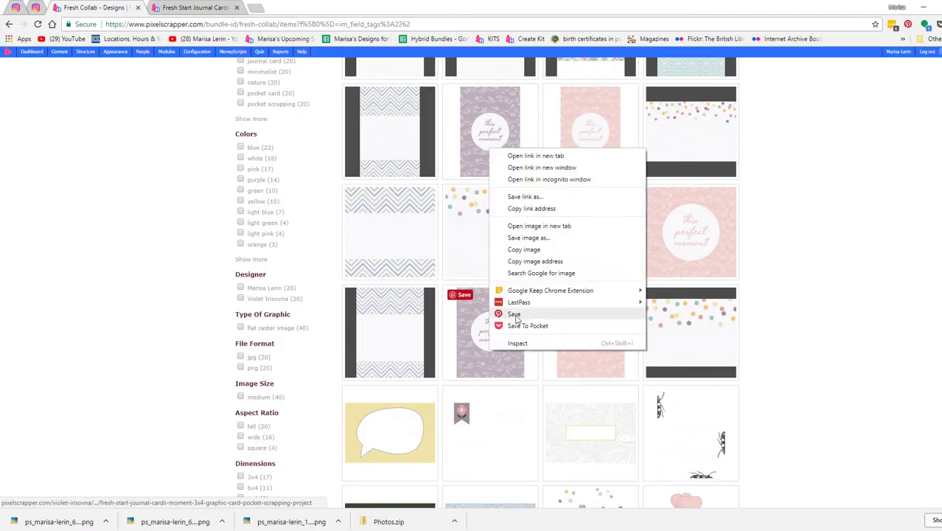
pyautogui.click(536, 156)
pyautogui.scroll(-7, 621, 240)
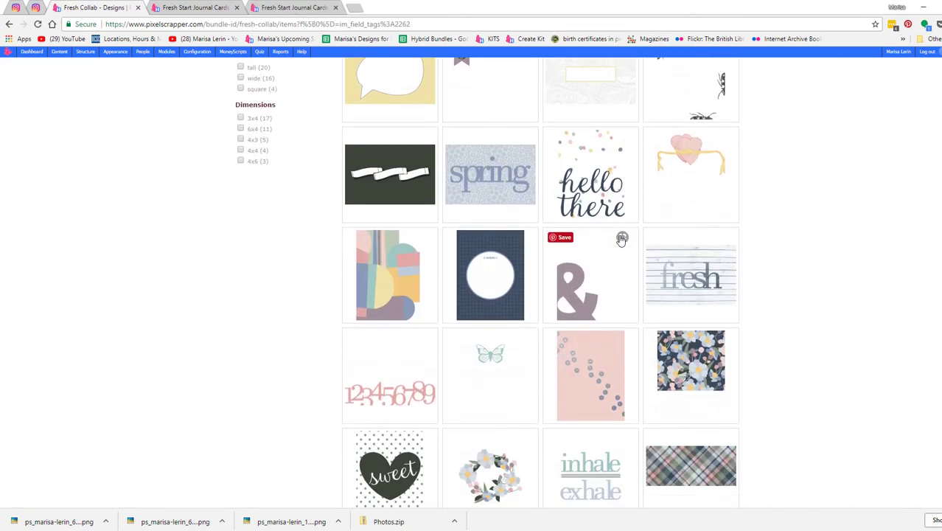
pyautogui.scroll(-1, 622, 239)
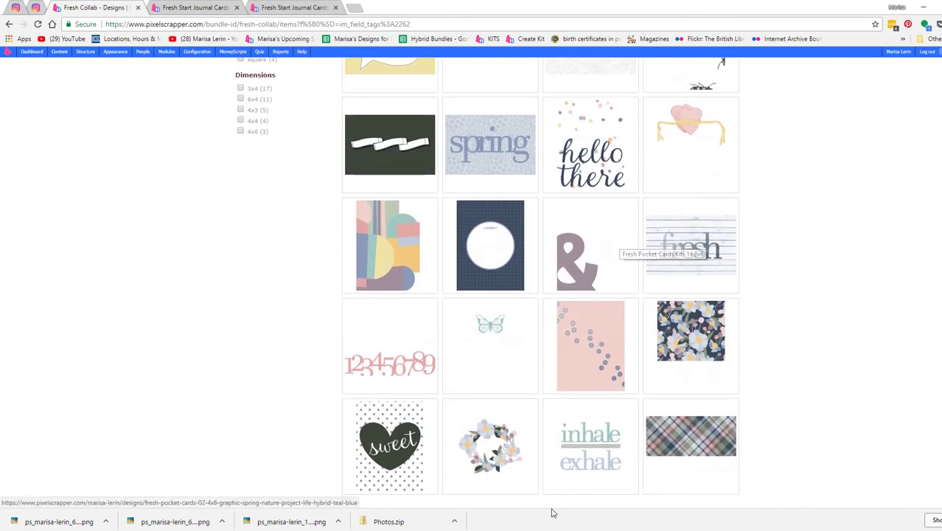
# Step: Download the confetti 6x4 and Moment 3x4 cards as JPGs and show them in the Downloads folder
pyautogui.hotkey('ctrl', 'Tab')
pyautogui.click(631, 413)
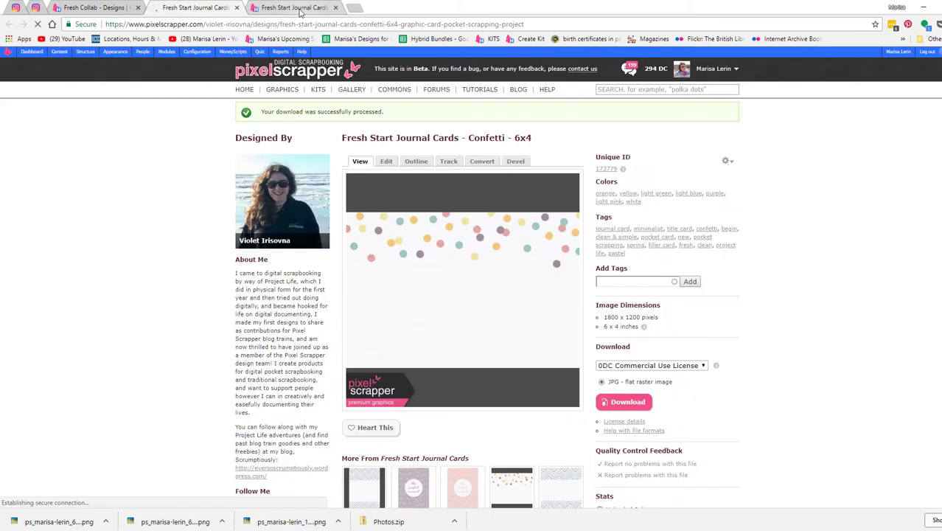
pyautogui.click(299, 12)
pyautogui.click(630, 401)
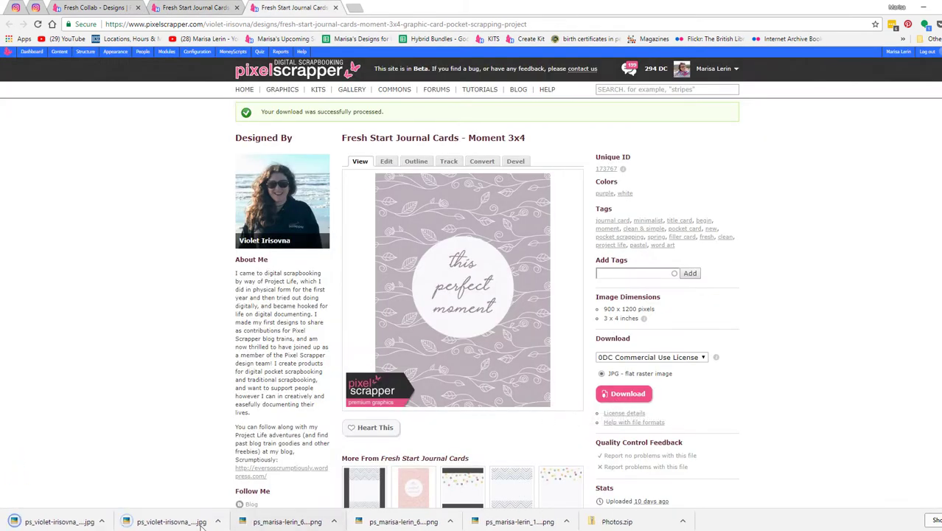
pyautogui.click(106, 521)
pyautogui.click(123, 488)
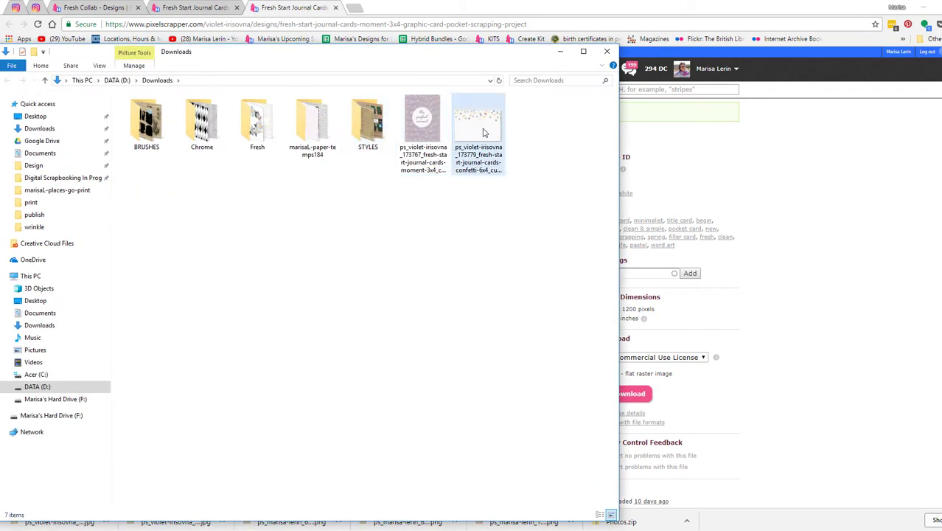
# Step: Switch to Photoshop and place the confetti card from the Downloads folder in week04b-2018-01.psd, rotated -90°
pyautogui.click(287, 530)
pyautogui.moveTo(239, 530)
pyautogui.click(291, 516)
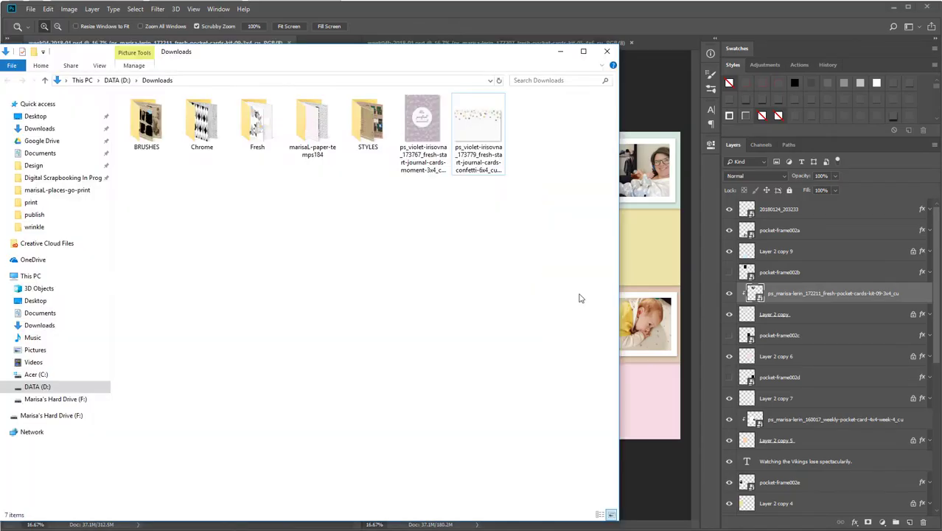
pyautogui.click(580, 295)
pyautogui.click(291, 509)
pyautogui.moveTo(478, 132); pyautogui.dragTo(625, 257)
pyautogui.moveTo(610, 343); pyautogui.dragTo(585, 199)
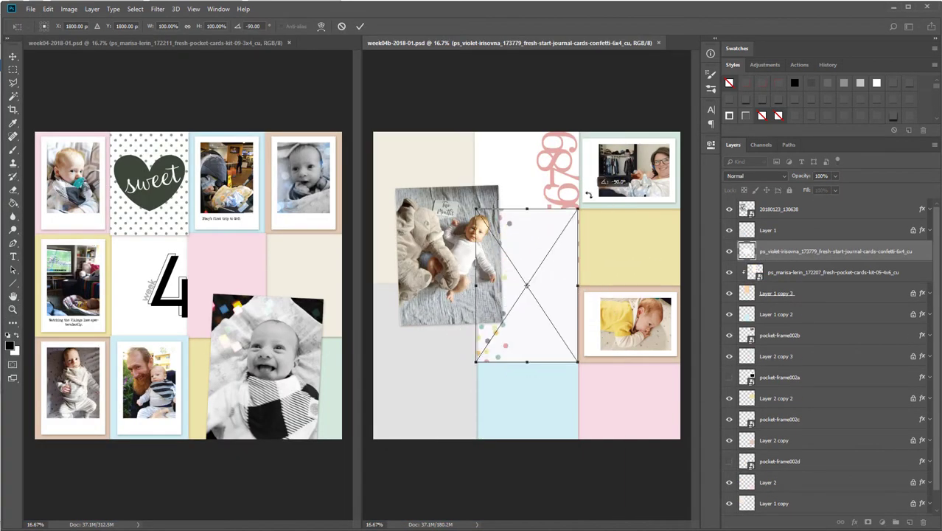
pyautogui.press('Return')
# Step: Move the confetti card over the page's grey lower-left pocket, stack it above Layer 1 and clip it to that layer
pyautogui.press('v')
pyautogui.moveTo(601, 259); pyautogui.dragTo(515, 338)
pyautogui.moveTo(837, 251); pyautogui.dragTo(841, 222)
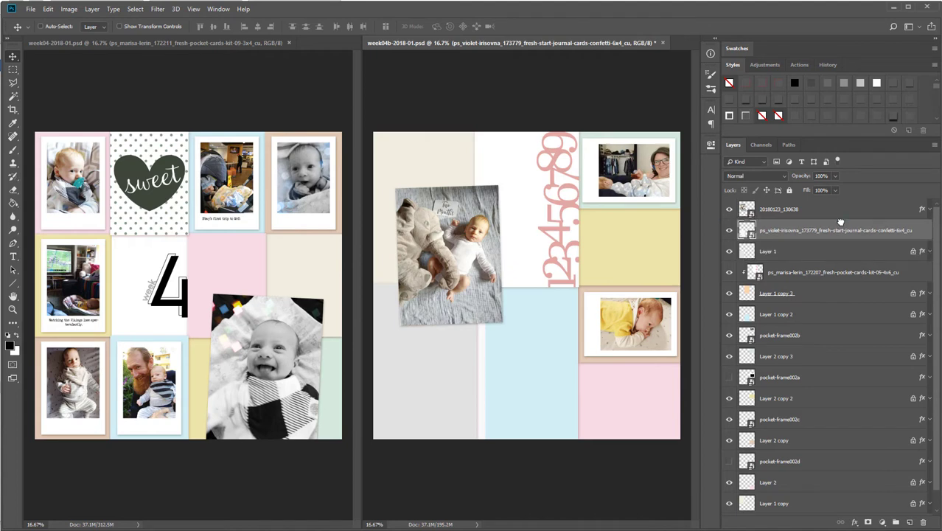
pyautogui.rightClick(842, 230)
pyautogui.click(880, 318)
# Step: Nudge and scale the confetti card so that it fills the lower-left pocket
pyautogui.press('z')
pyautogui.click(409, 368)
pyautogui.press('v')
pyautogui.moveTo(450, 383); pyautogui.dragTo(442, 376)
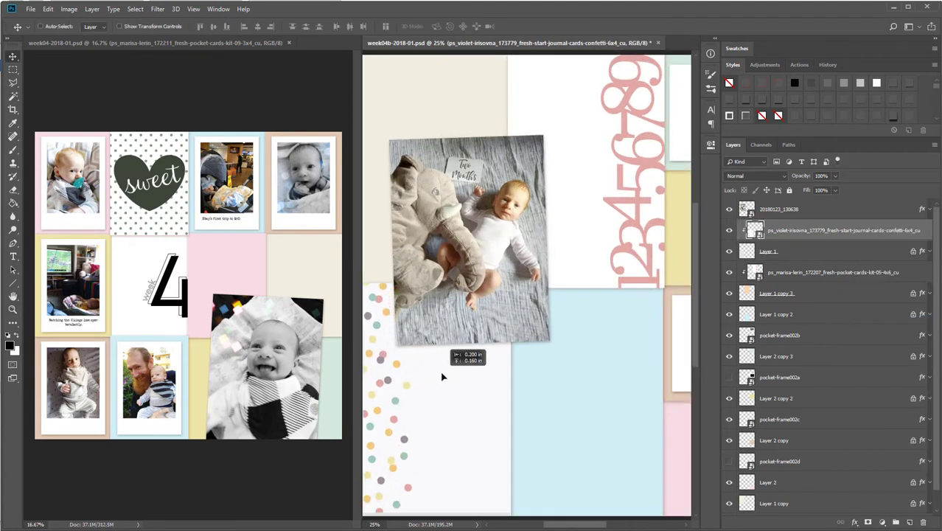
pyautogui.hotkey('ctrl', 't')
pyautogui.moveTo(516, 509); pyautogui.dragTo(521, 515)
pyautogui.press('Return')
pyautogui.press('z')
pyautogui.keyDown('alt'); pyautogui.click(555, 327); pyautogui.keyUp('alt')
pyautogui.moveTo(556, 327); pyautogui.dragTo(547, 329)
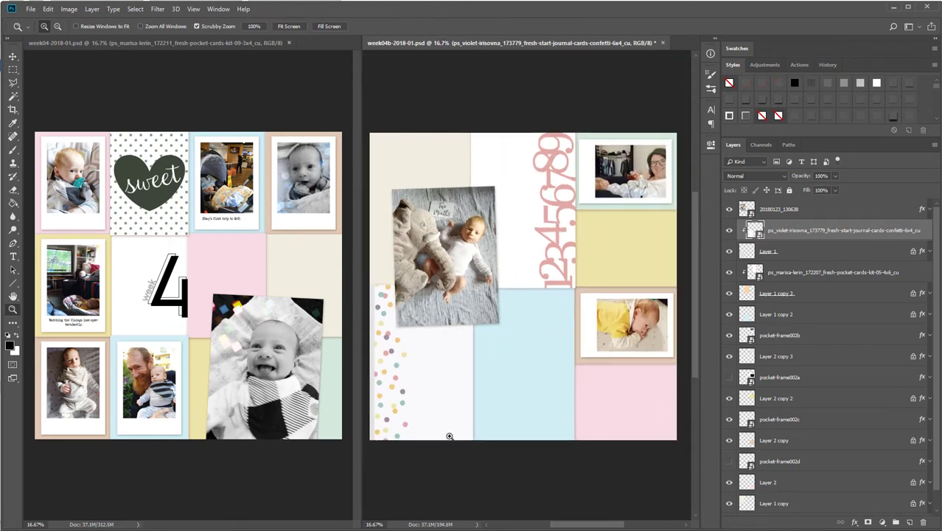
# Step: Place the 3x4 "this perfect moment" card from the Downloads folder in the week04b-2018-01.psd layout
pyautogui.moveTo(238, 530)
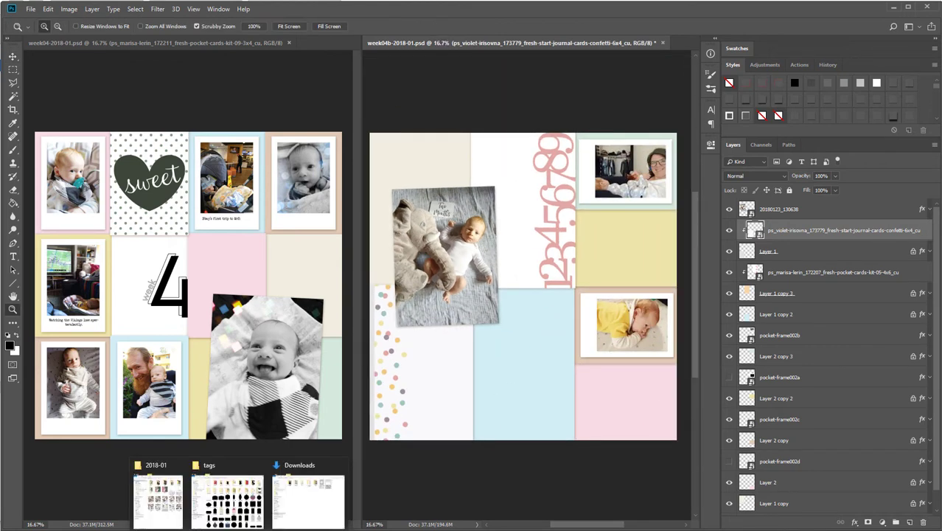
pyautogui.click(313, 498)
pyautogui.moveTo(422, 127); pyautogui.dragTo(646, 266)
pyautogui.press('Return')
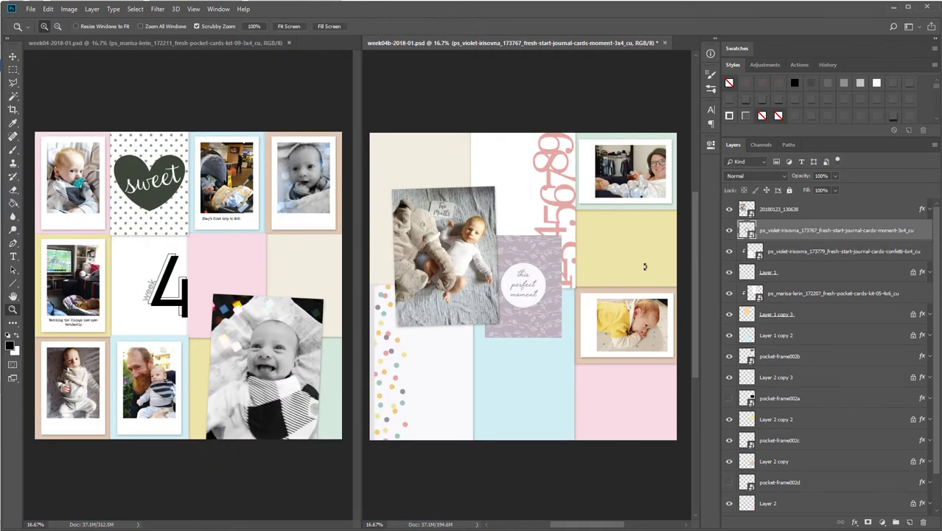
# Step: Draw a black circle on a new layer, slightly larger than the card's white "this perfect moment" circle
pyautogui.hotkey('ctrl', 'shift', 'n')
pyautogui.press('Return')
pyautogui.press('u')
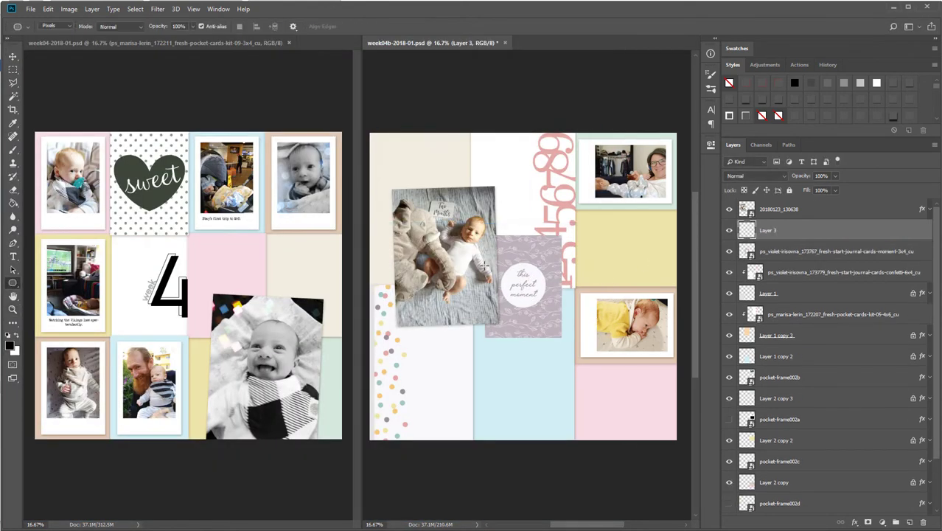
pyautogui.moveTo(556, 315); pyautogui.dragTo(555, 315)
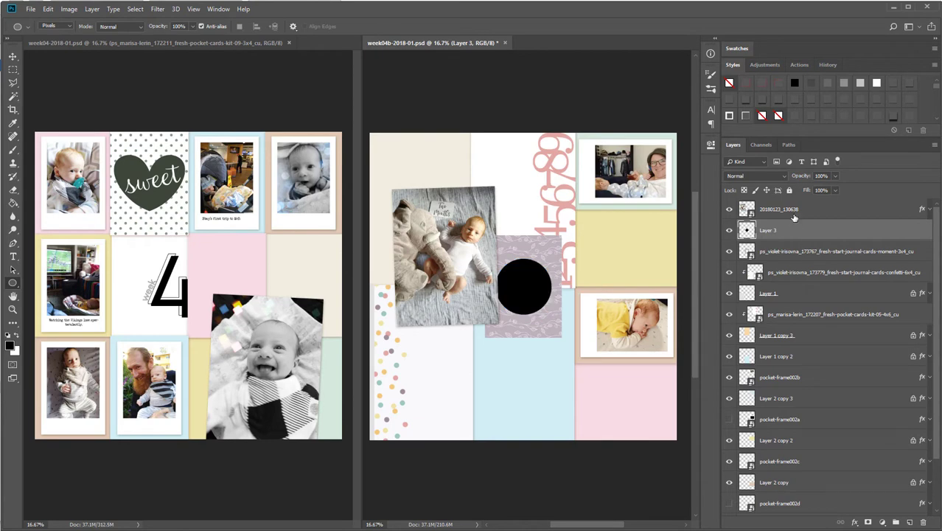
# Step: Stack the moment card above the black circle, align and clip it to the circle, and give the circle a drop shadow
pyautogui.moveTo(788, 250); pyautogui.dragTo(798, 221)
pyautogui.keyDown('shift'); pyautogui.click(791, 250); pyautogui.keyUp('shift')
pyautogui.press('v')
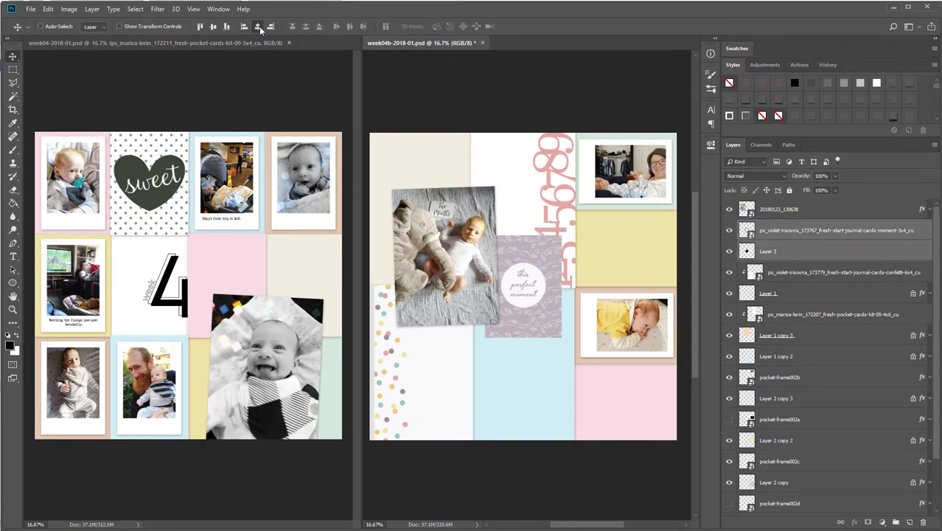
pyautogui.rightClick(822, 239)
pyautogui.click(792, 301)
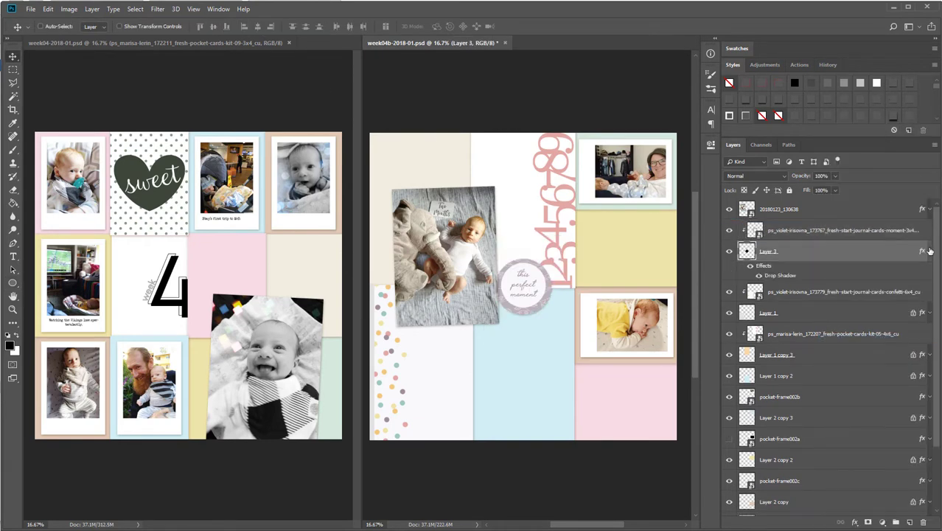
pyautogui.click(929, 251)
# Step: Bring the clipped card and its circle to the front and move them over the large photo's lower-right corner
pyautogui.click(837, 231)
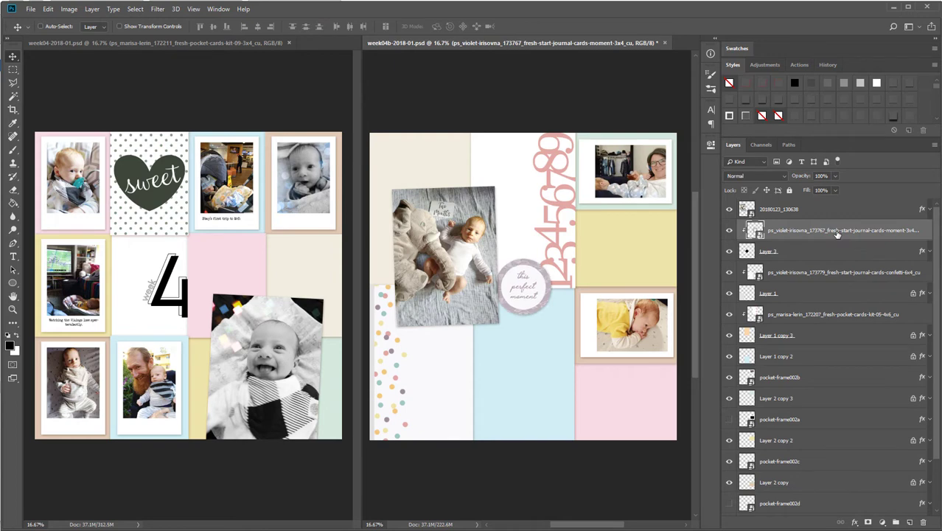
pyautogui.keyDown('shift'); pyautogui.click(815, 251); pyautogui.keyUp('shift')
pyautogui.hotkey('ctrl', 'shift', ']')
pyautogui.moveTo(568, 285); pyautogui.dragTo(545, 327)
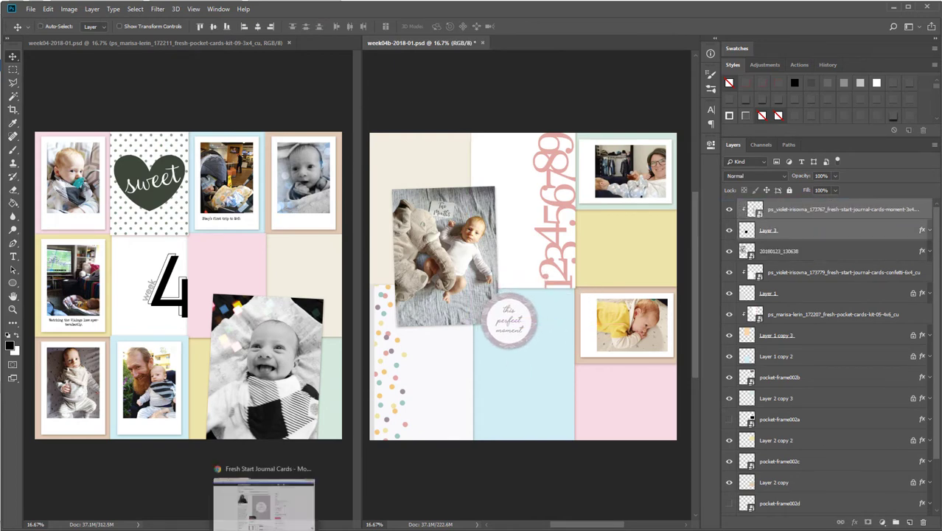
# Step: Switch to Chrome, close both journal card tabs and filter the bundle by the paper tag instead of project life
pyautogui.click(265, 529)
pyautogui.click(335, 7)
pyautogui.click(236, 8)
pyautogui.scroll(13, 408, 219)
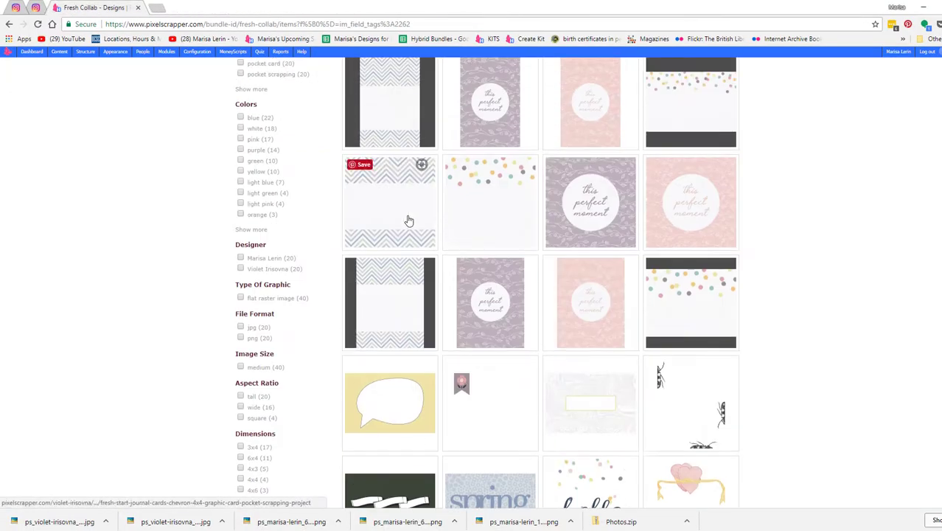
pyautogui.click(241, 285)
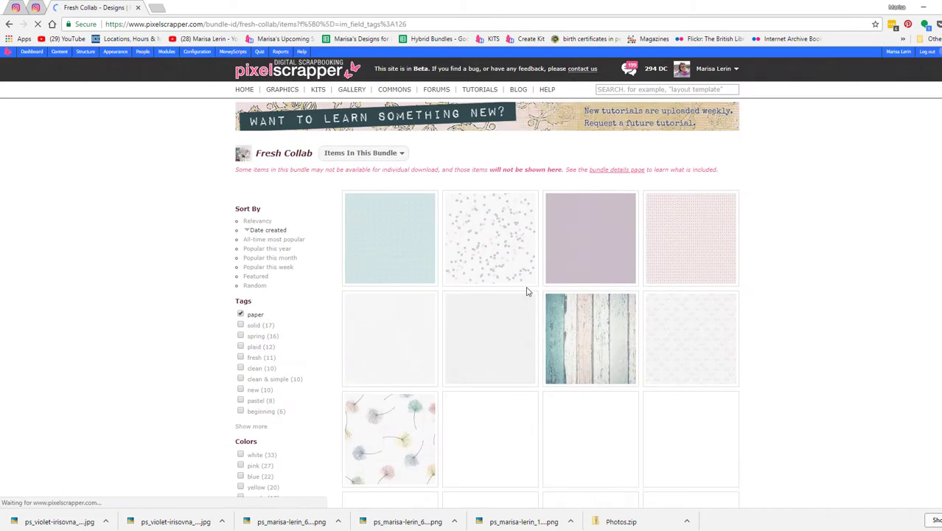
# Step: Open the light teal, solid purple and pastel wood plank papers in new tabs
pyautogui.rightClick(400, 238)
pyautogui.click(432, 245)
pyautogui.scroll(-2, 538, 206)
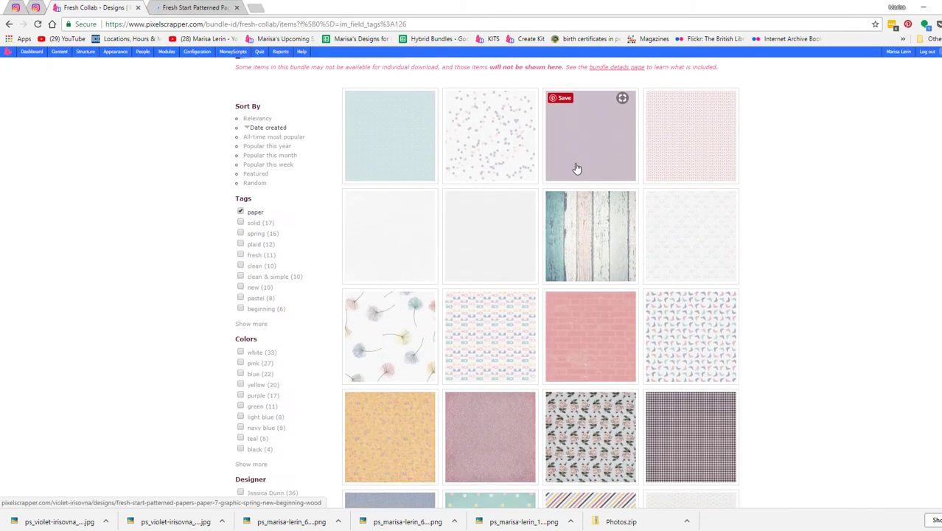
pyautogui.rightClick(582, 152)
pyautogui.click(596, 152)
pyautogui.scroll(-1, 596, 151)
pyautogui.rightClick(594, 163)
pyautogui.click(610, 173)
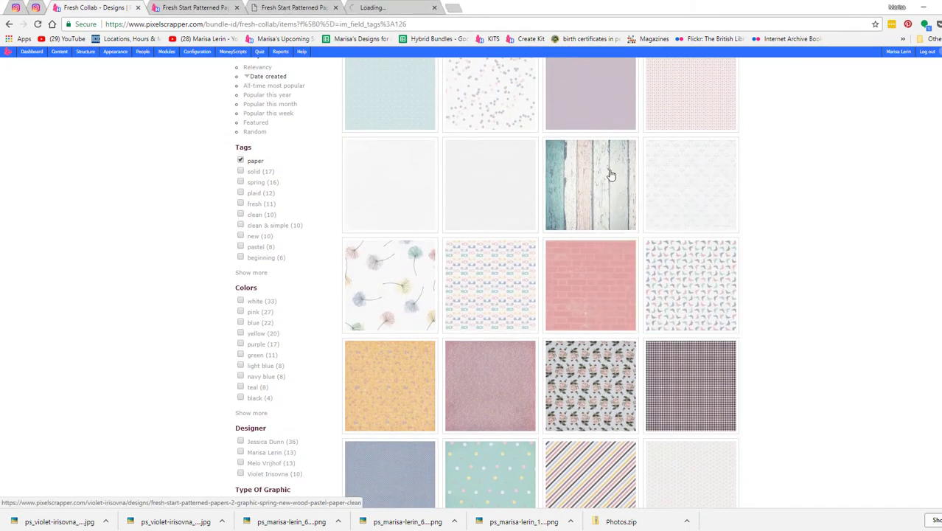
# Step: Open the two pale grey-white papers beside the wood plank paper in new tabs
pyautogui.rightClick(511, 179)
pyautogui.click(526, 188)
pyautogui.rightClick(399, 183)
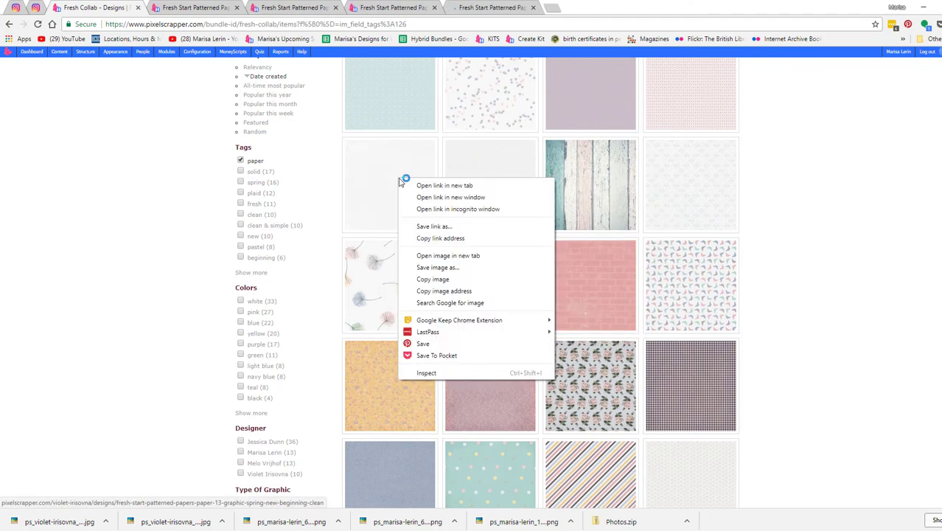
pyautogui.click(414, 191)
# Step: Open the roses paper and the tiny flowers paper in new tabs
pyautogui.scroll(-3, 454, 194)
pyautogui.scroll(-3, 456, 195)
pyautogui.rightClick(594, 89)
pyautogui.click(610, 96)
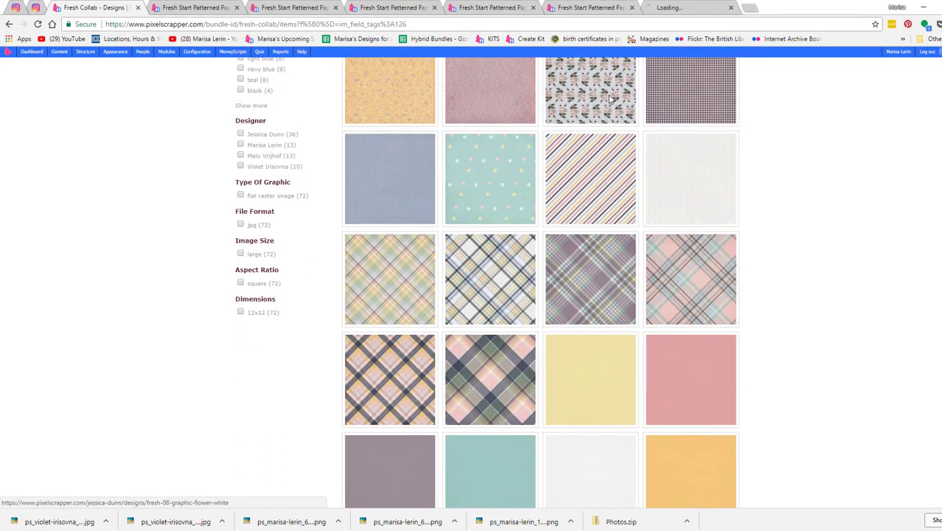
pyautogui.scroll(-1, 610, 98)
pyautogui.rightClick(674, 111)
pyautogui.click(695, 118)
# Step: Open the pink, orange and navy plaid and the brown and green plaid papers in new tabs
pyautogui.scroll(-2, 693, 120)
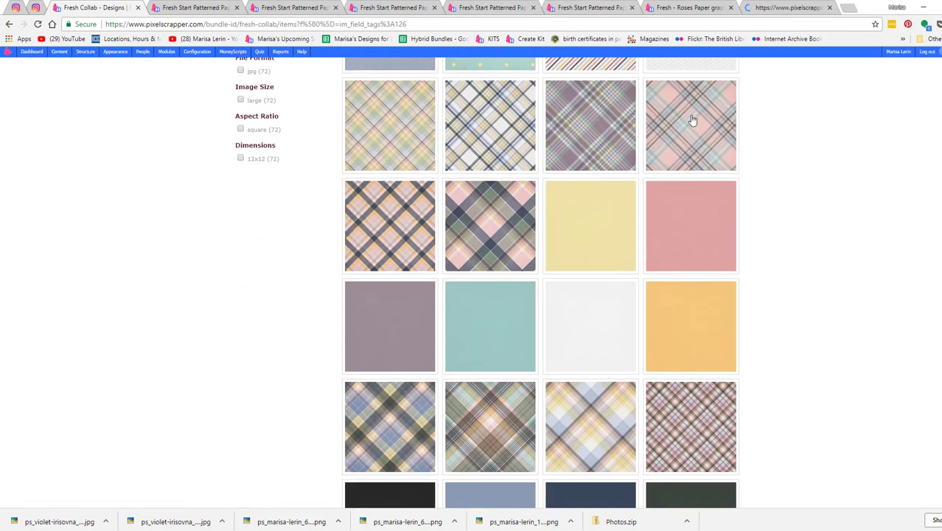
pyautogui.rightClick(398, 212)
pyautogui.click(413, 221)
pyautogui.scroll(-2, 479, 232)
pyautogui.rightClick(486, 307)
pyautogui.click(500, 317)
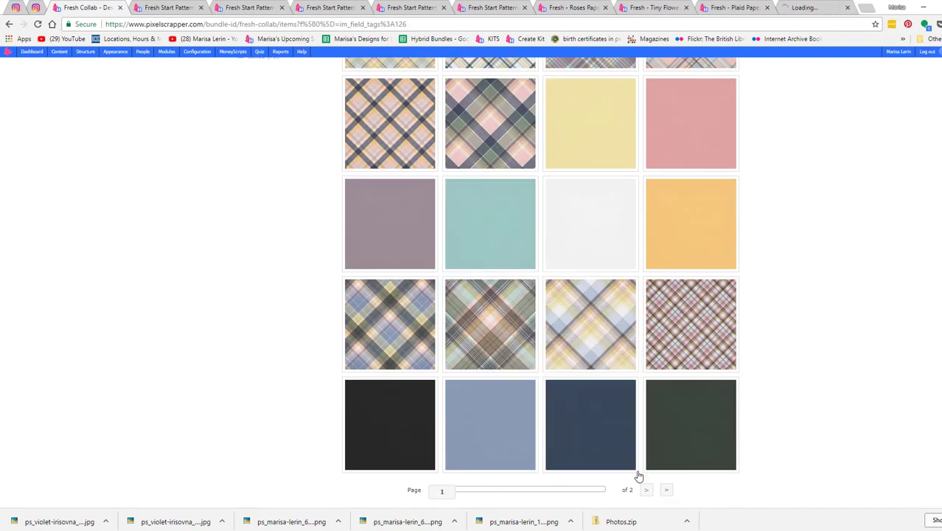
# Step: Go to page 2 of the papers and open the white polka dot and teal painted papers in new tabs
pyautogui.click(646, 490)
pyautogui.scroll(-2, 498, 209)
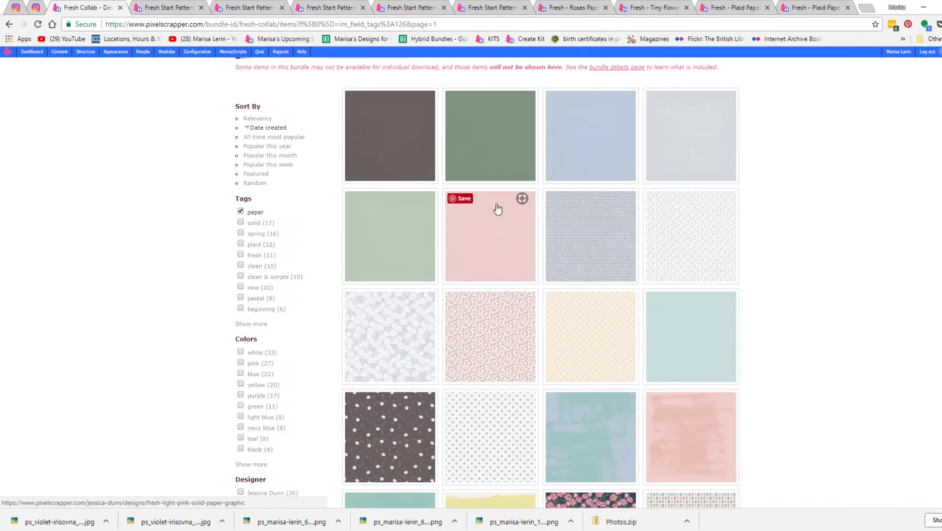
pyautogui.rightClick(659, 179)
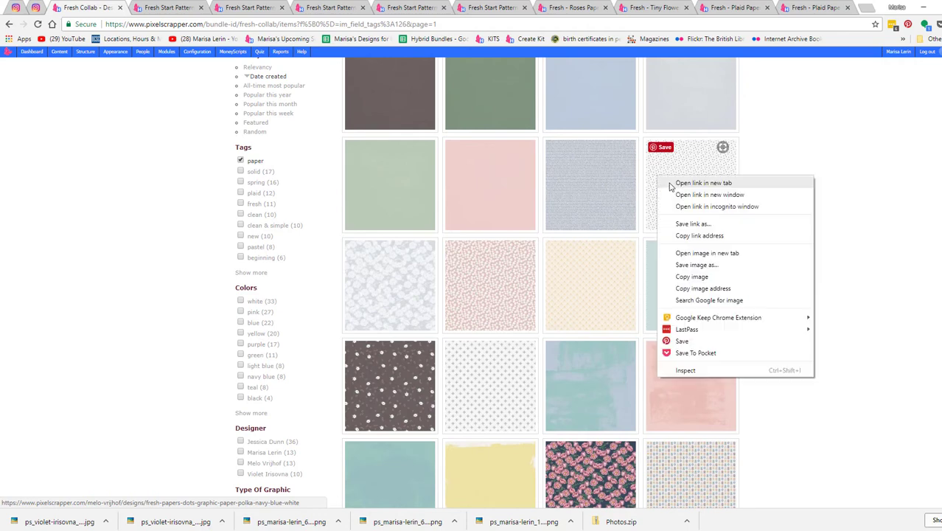
pyautogui.click(673, 184)
pyautogui.scroll(-3, 674, 189)
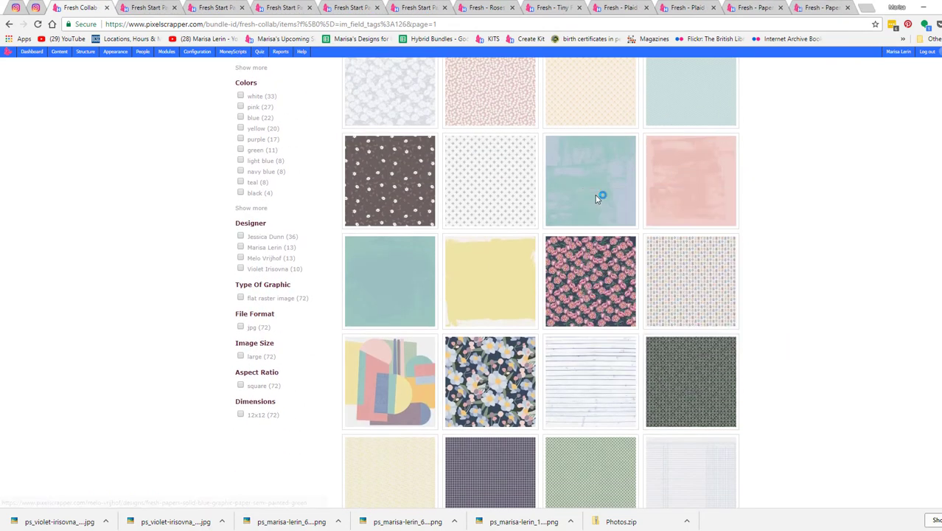
pyautogui.middleClick(606, 196)
pyautogui.scroll(-2, 608, 197)
pyautogui.scroll(-1, 611, 205)
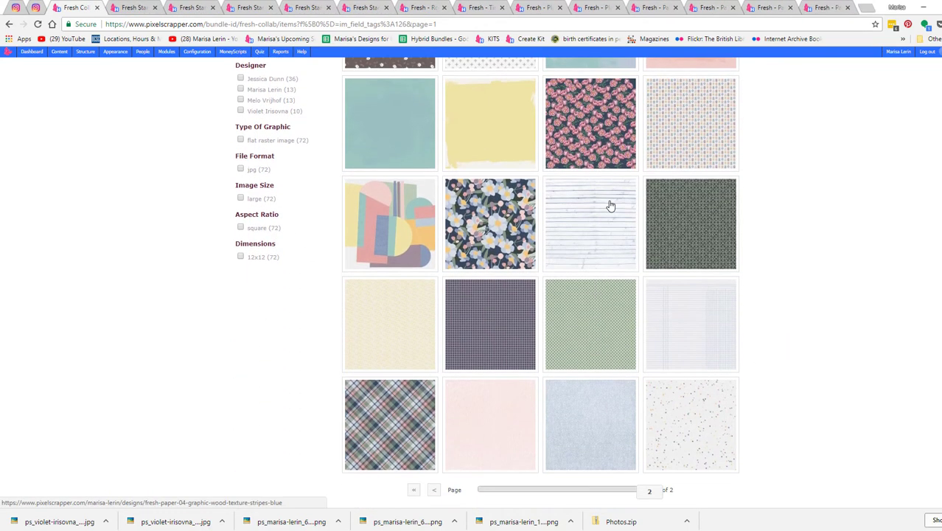
# Step: Open the yellow triangles paper in a new tab and download Fresh Start Patterned Papers - Paper 6
pyautogui.rightClick(404, 317)
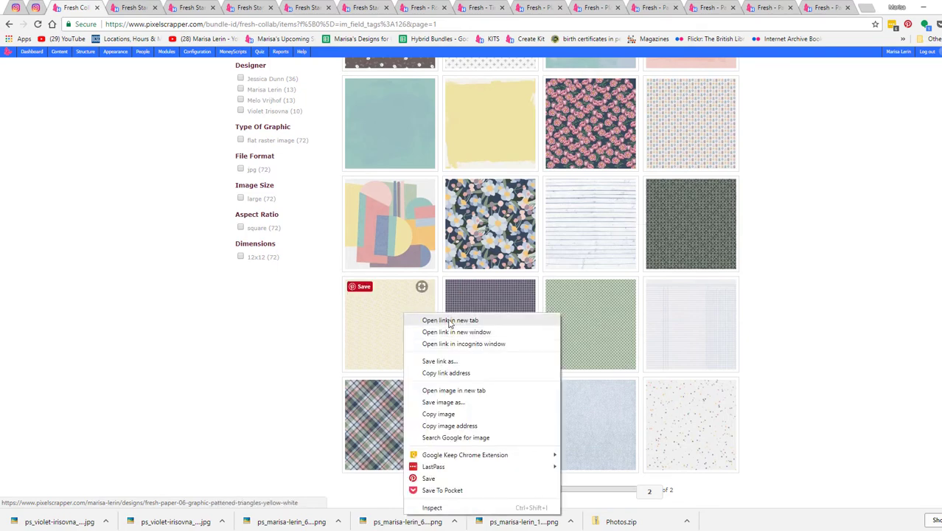
pyautogui.click(431, 320)
pyautogui.click(127, 7)
pyautogui.click(618, 402)
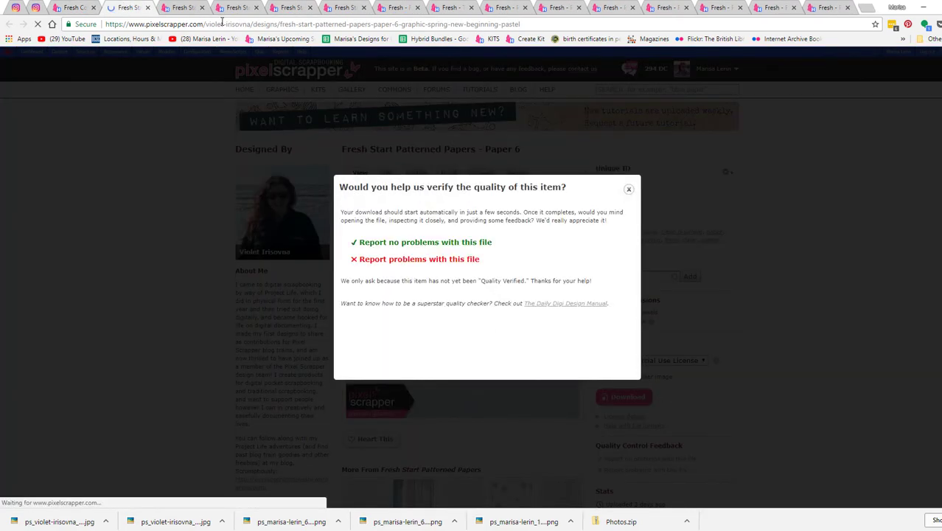
# Step: Download Fresh Start Patterned Papers - Paper 7 and Fresh Start Patterned Papers 2 from their tabs
pyautogui.click(175, 9)
pyautogui.click(629, 399)
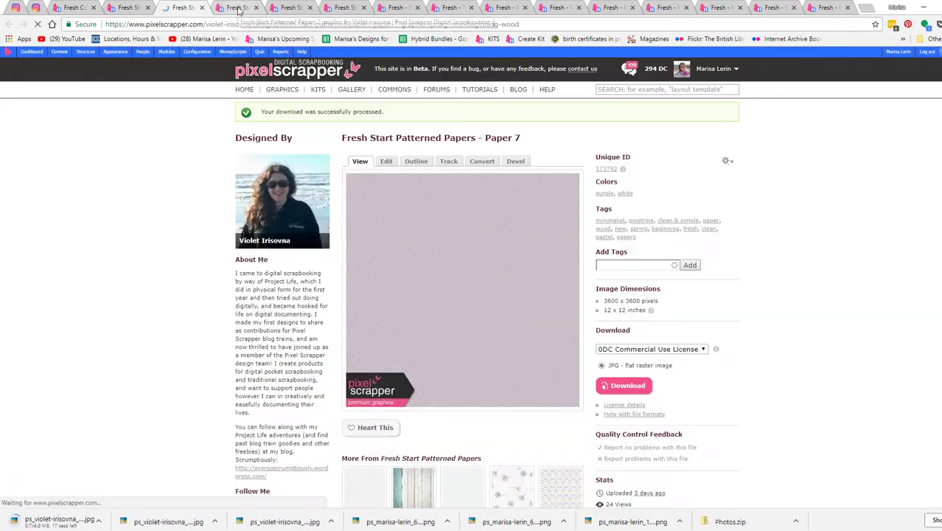
pyautogui.click(235, 8)
pyautogui.click(618, 387)
# Step: Download Fresh Start Patterned Papers 1a and Fresh Start Patterned Papers - Paper 13 from their tabs
pyautogui.click(290, 8)
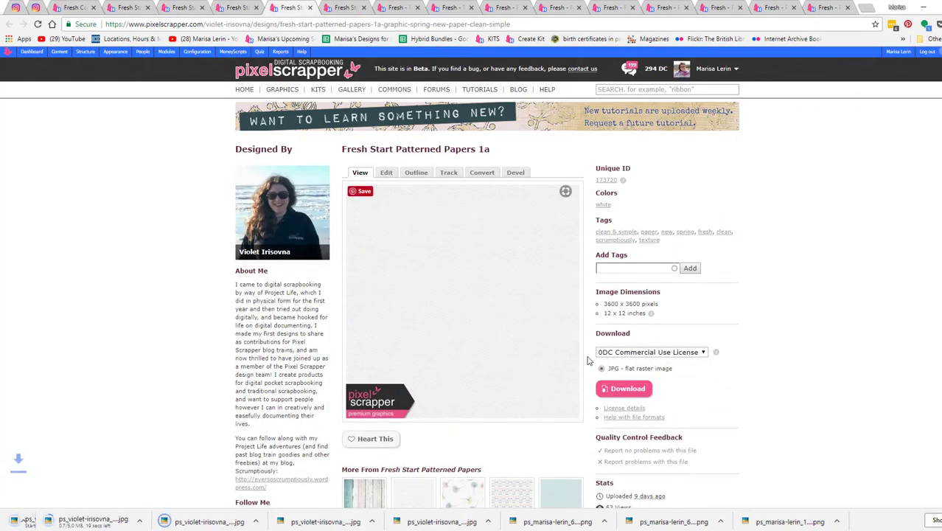
pyautogui.click(611, 388)
pyautogui.click(345, 8)
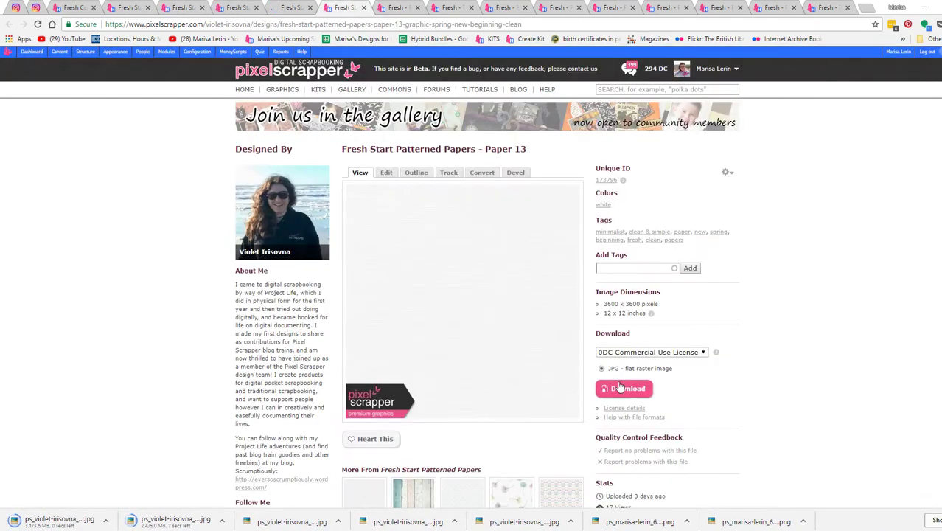
pyautogui.click(625, 394)
# Step: Download the Fresh - Roses Paper and the Fresh - Tiny Flowers Paper from their tabs
pyautogui.click(399, 8)
pyautogui.click(625, 389)
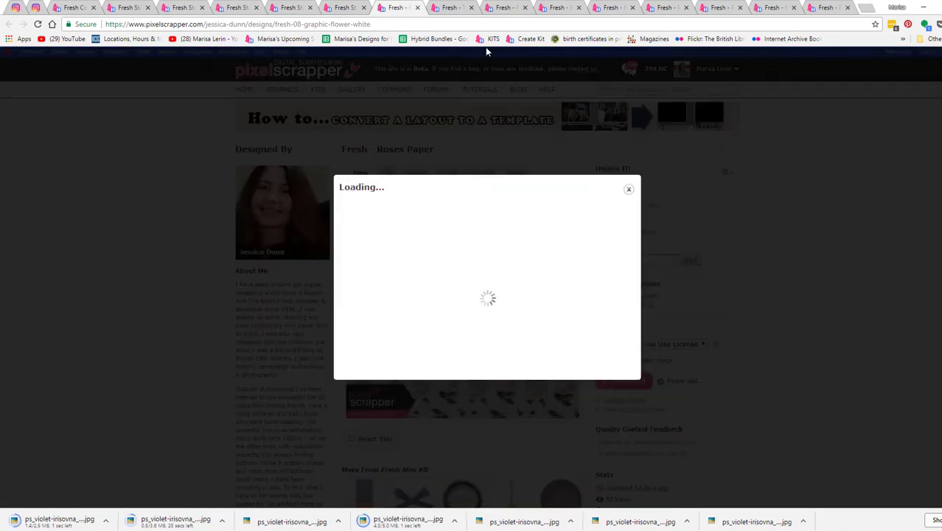
pyautogui.click(452, 7)
pyautogui.click(625, 380)
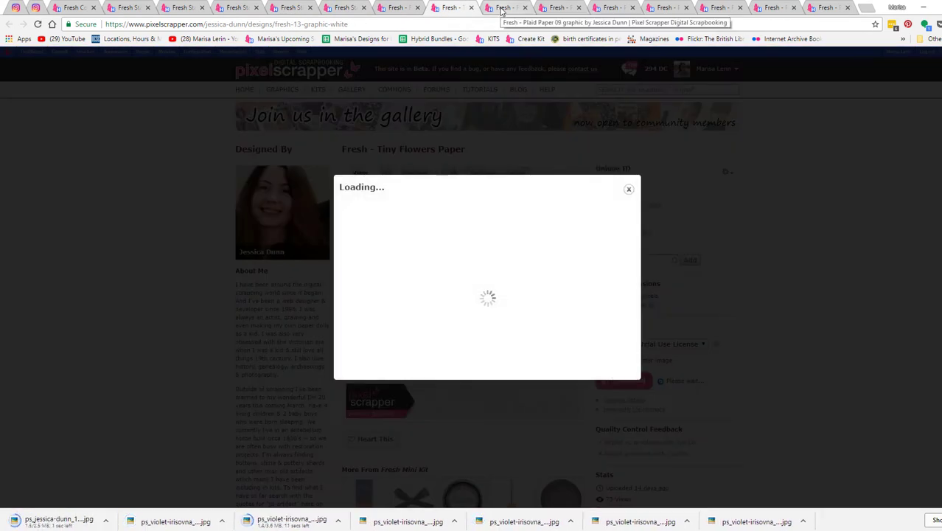
# Step: Close the Fresh - Plaid Paper 09 tab and download Fresh - Plaid Paper 02
pyautogui.click(505, 8)
pyautogui.click(538, 7)
pyautogui.click(625, 381)
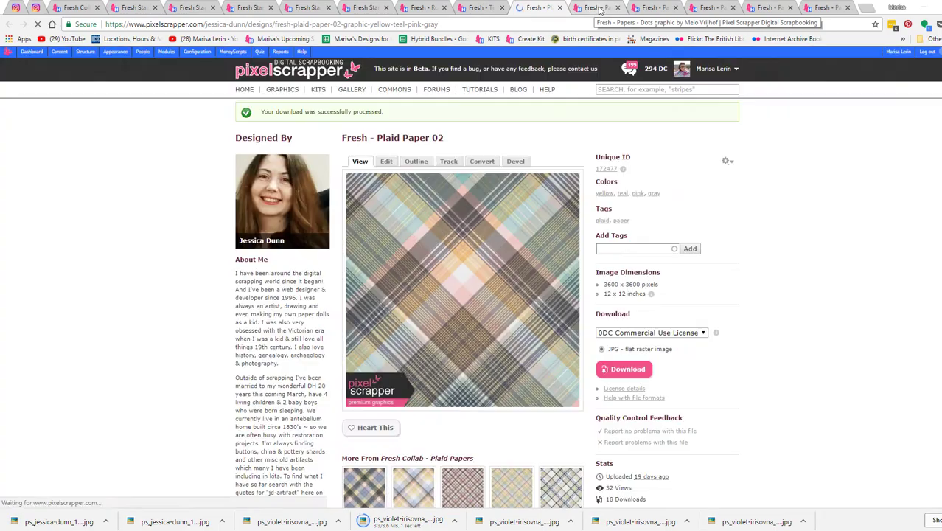
# Step: Download the Fresh - Papers - Dots and the Fresh - Papers - Herringbone - Teal papers
pyautogui.click(599, 7)
pyautogui.click(625, 368)
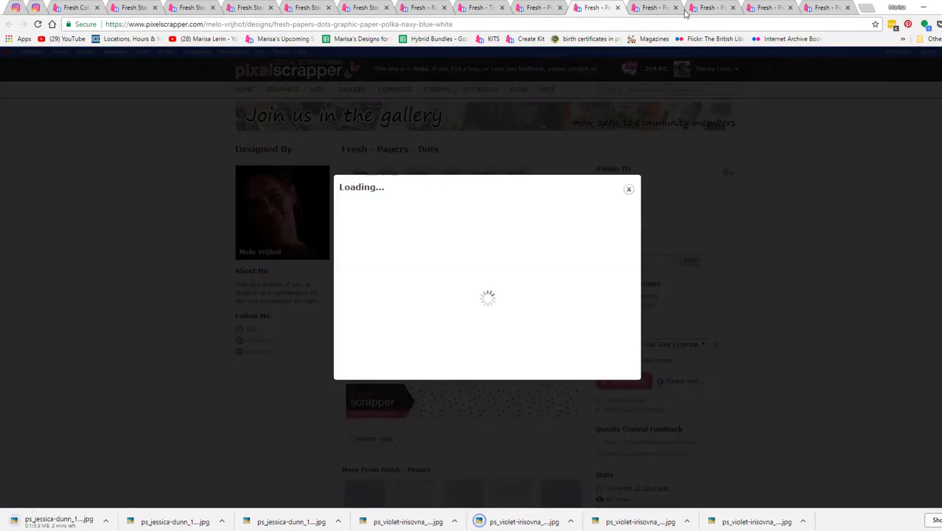
pyautogui.click(658, 8)
pyautogui.click(625, 381)
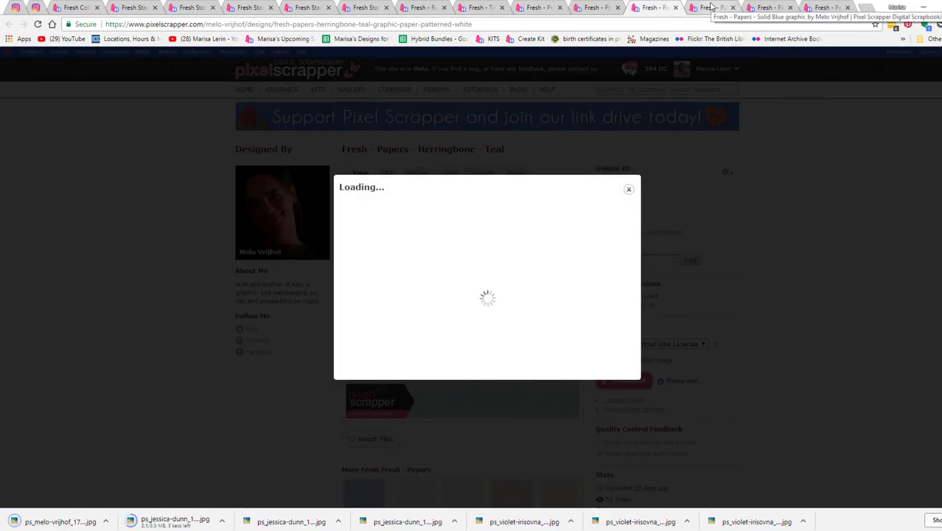
# Step: Download the Solid Blue and Flowers Navy papers and the yellow triangles paper, Fresh - Paper 06
pyautogui.click(711, 7)
pyautogui.click(625, 381)
pyautogui.click(770, 7)
pyautogui.click(625, 381)
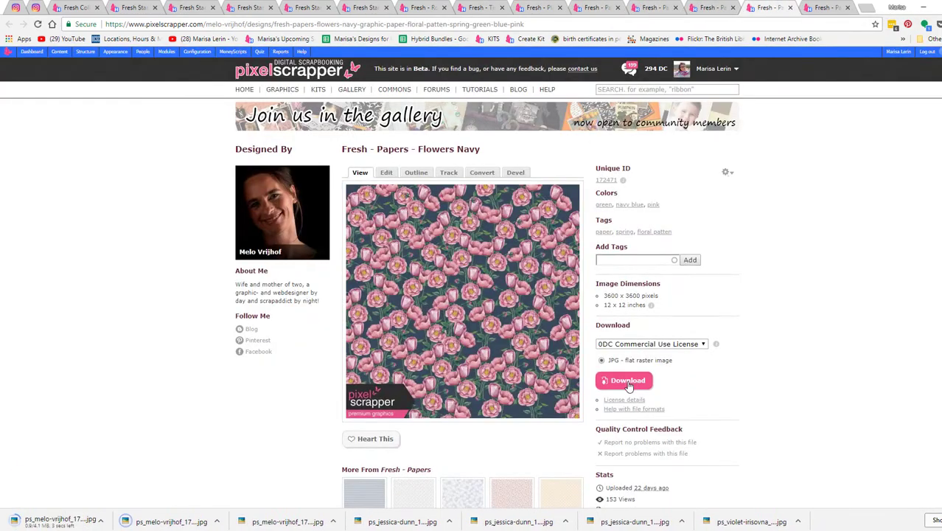
pyautogui.click(824, 8)
pyautogui.click(624, 418)
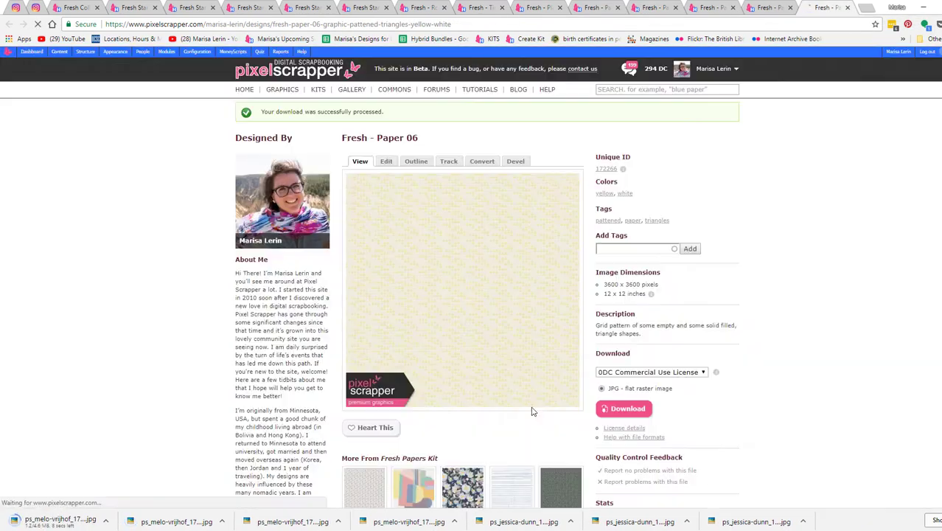
# Step: Show the downloaded papers in their folder, move that window aside and switch to Photoshop
pyautogui.click(107, 522)
pyautogui.click(136, 486)
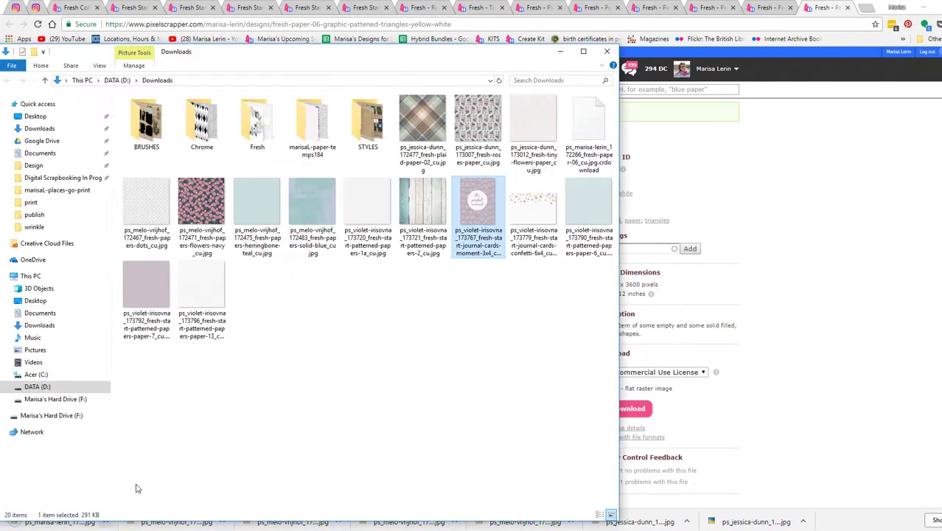
pyautogui.moveTo(441, 56); pyautogui.dragTo(0, 68)
pyautogui.click(413, 530)
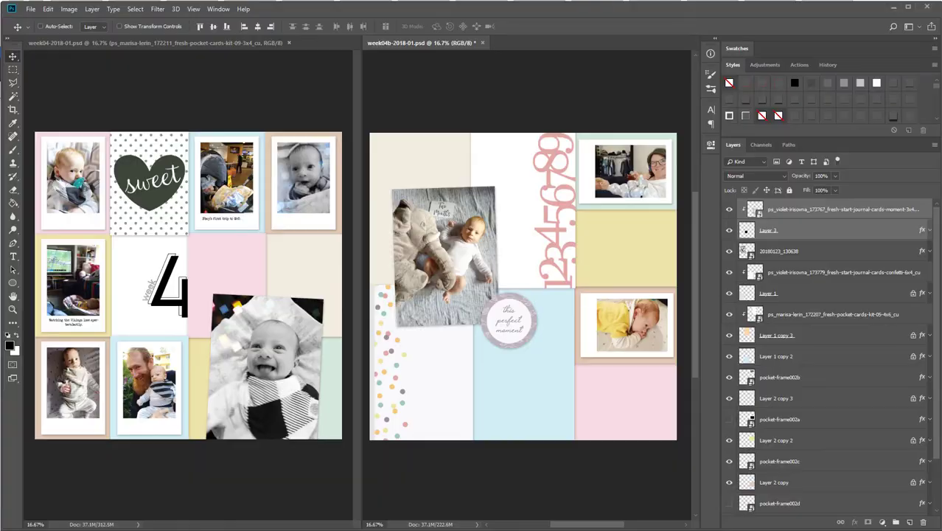
# Step: Place Fresh Start patterned paper 6 above the upper-left pocket layer in week04-2018-01.psd and clip it to that pocket
pyautogui.rightClick(103, 229)
pyautogui.click(129, 241)
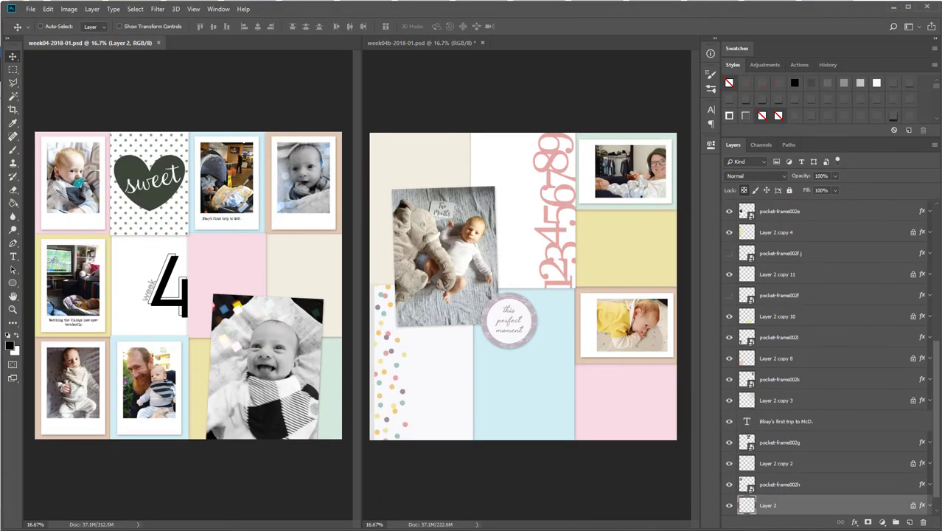
pyautogui.moveTo(110, 219); pyautogui.dragTo(111, 222)
pyautogui.press('Return')
pyautogui.rightClick(809, 505)
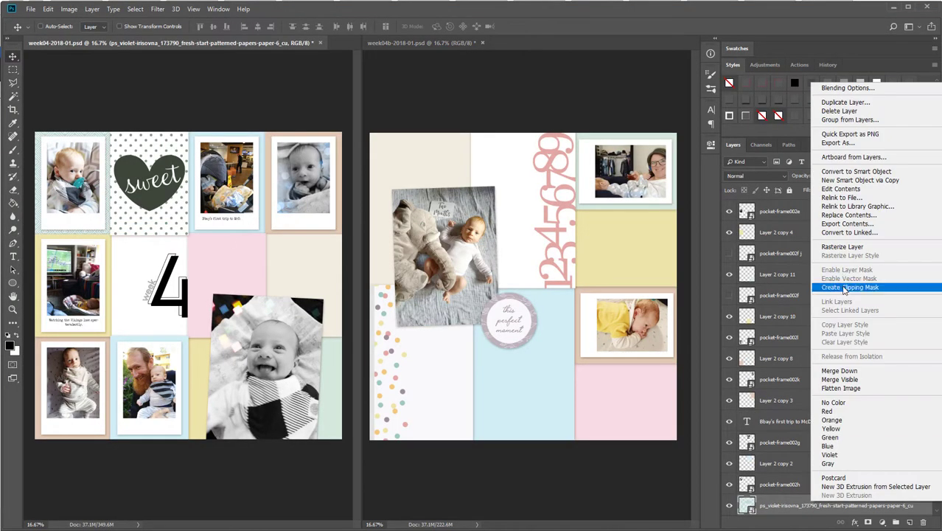
pyautogui.click(848, 287)
# Step: Place the tiny flowers paper above the blue third pocket of the top row and clip it to that pocket
pyautogui.click(267, 144)
pyautogui.moveTo(221, 190); pyautogui.dragTo(222, 193)
pyautogui.press('Return')
pyautogui.rightClick(866, 467)
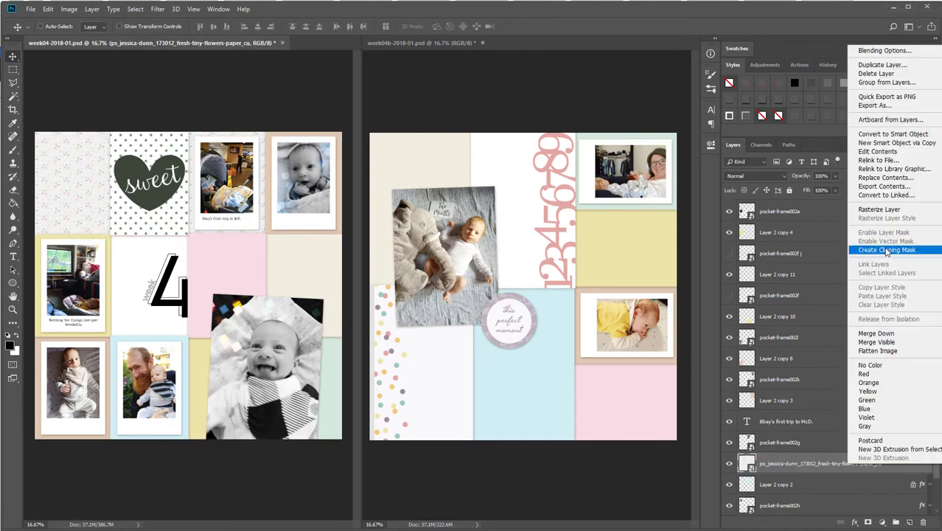
pyautogui.click(877, 250)
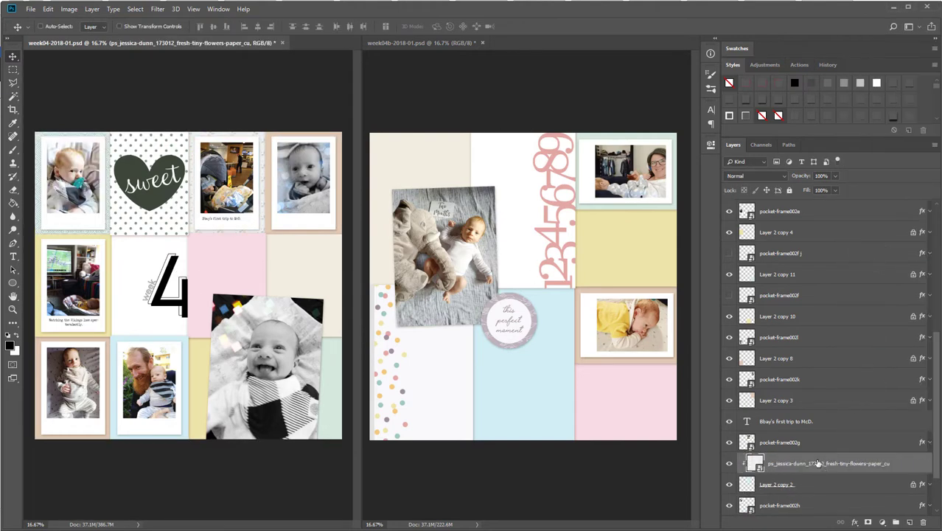
# Step: Move the tiny flowers paper above the pink middle-row pocket, Layer 2 copy 6, and clip it there
pyautogui.moveTo(817, 463); pyautogui.dragTo(776, 345)
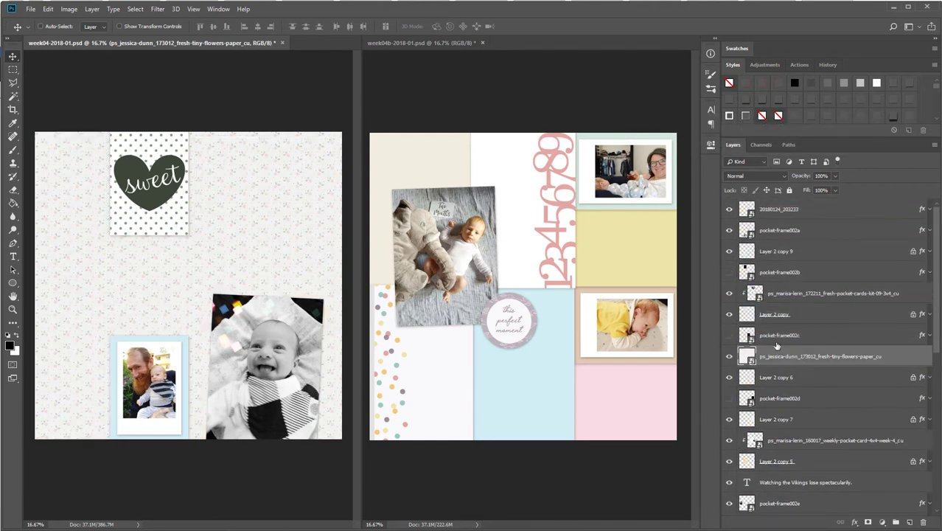
pyautogui.rightClick(776, 346)
pyautogui.click(840, 377)
# Step: Delete the hidden frame layers pocket-frame002d, pocket-frame002f j and pocket-frame002f
pyautogui.click(776, 383)
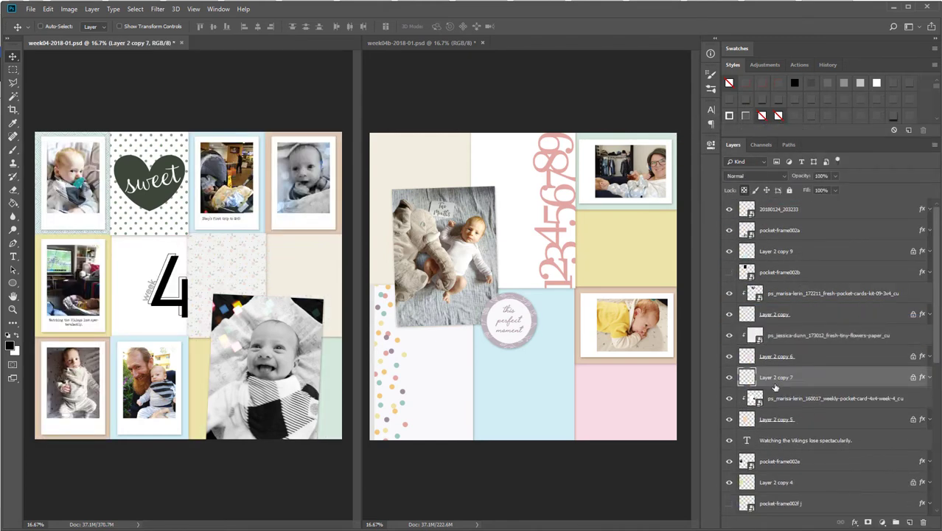
pyautogui.scroll(-5, 776, 384)
pyautogui.click(778, 377)
pyautogui.scroll(1, 778, 398)
# Step: Place the solid blue painted paper above the top row's third pocket, clip it and shift it within the pocket
pyautogui.rightClick(234, 140)
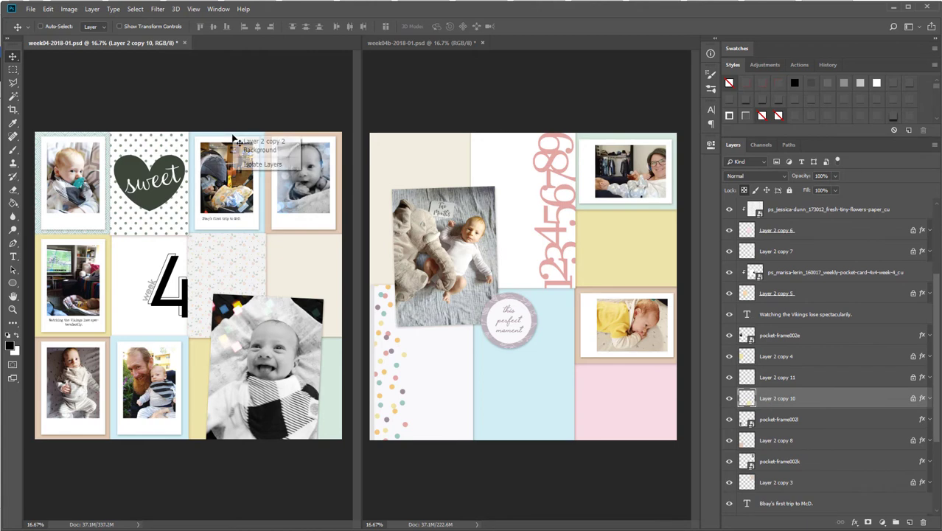
pyautogui.click(256, 141)
pyautogui.moveTo(3, 265); pyautogui.dragTo(195, 264)
pyautogui.press('Return')
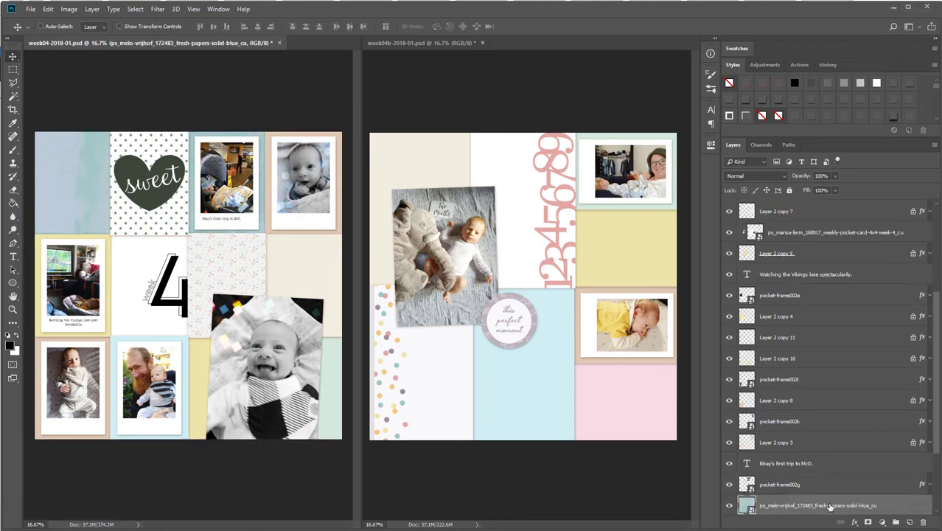
pyautogui.rightClick(829, 507)
pyautogui.click(855, 290)
pyautogui.moveTo(269, 244); pyautogui.dragTo(308, 179)
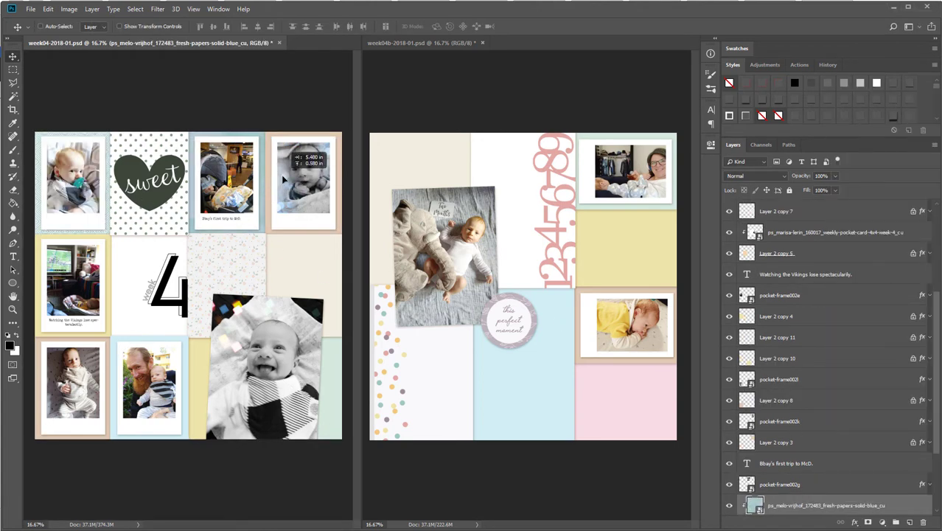
# Step: Place the teal herringbone paper above the upper-right pocket, Layer 2 copy 3, and clip it to that pocket
pyautogui.rightClick(277, 135)
pyautogui.click(283, 142)
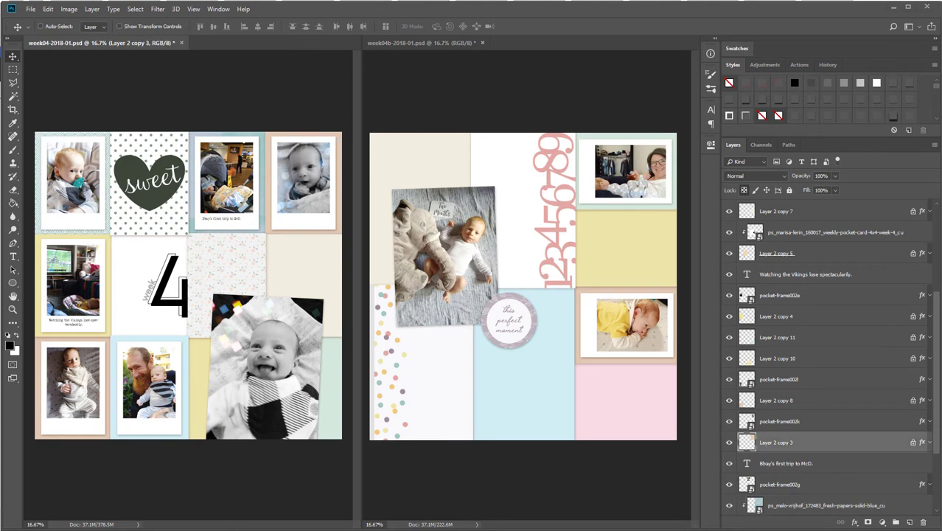
pyautogui.moveTo(3, 214); pyautogui.dragTo(139, 214)
pyautogui.press('Return')
pyautogui.rightClick(827, 441)
pyautogui.click(854, 224)
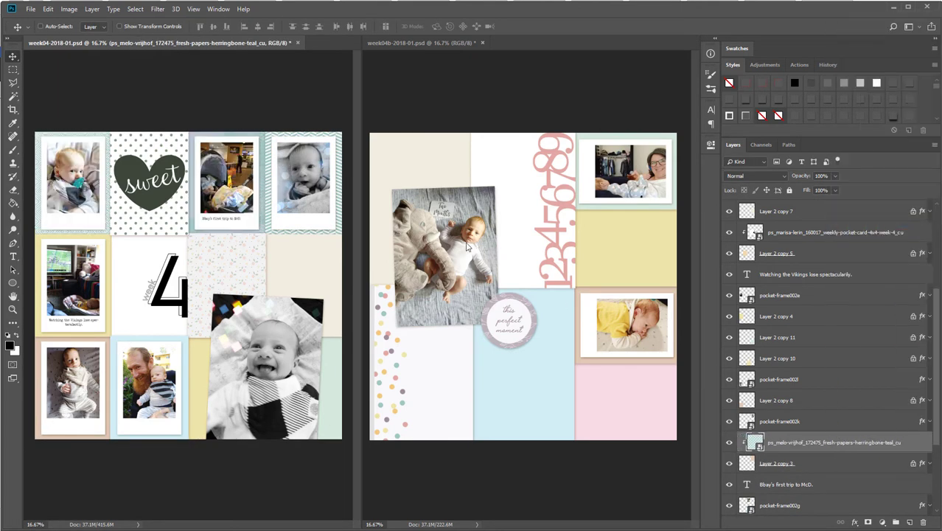
pyautogui.rightClick(106, 243)
pyautogui.click(121, 245)
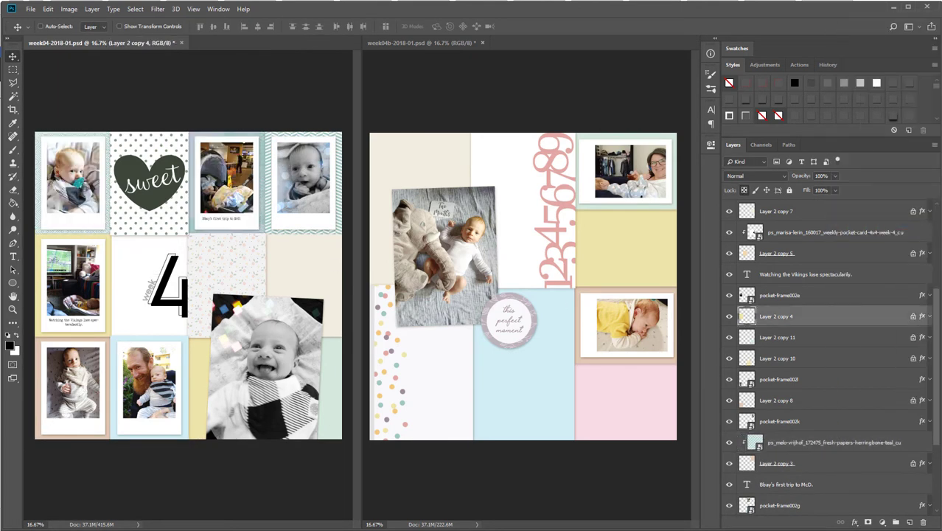
pyautogui.moveTo(9, 150); pyautogui.dragTo(199, 247)
pyautogui.press('Return')
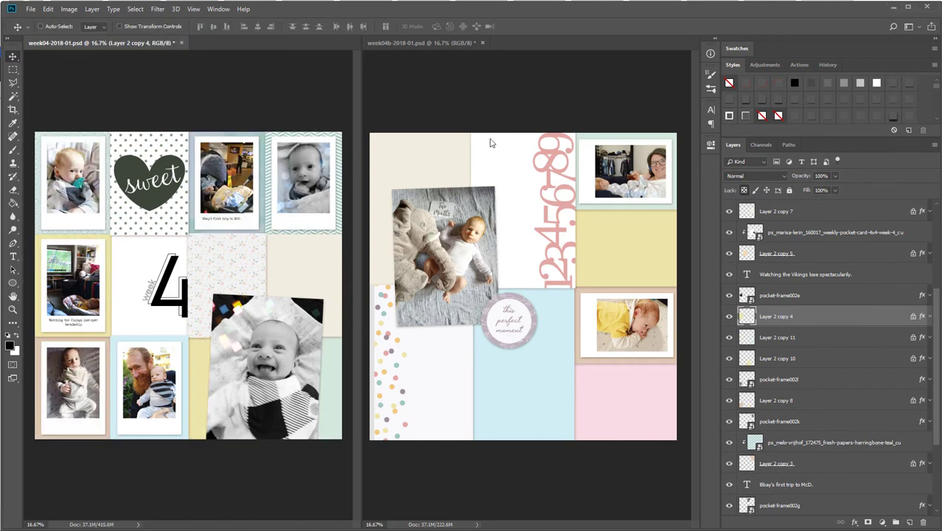
# Step: Place the dots paper above the yellow pocket in week04b-2018-01.psd and clip it to that pocket
pyautogui.rightClick(593, 219)
pyautogui.click(612, 224)
pyautogui.moveTo(9, 150); pyautogui.dragTo(538, 215)
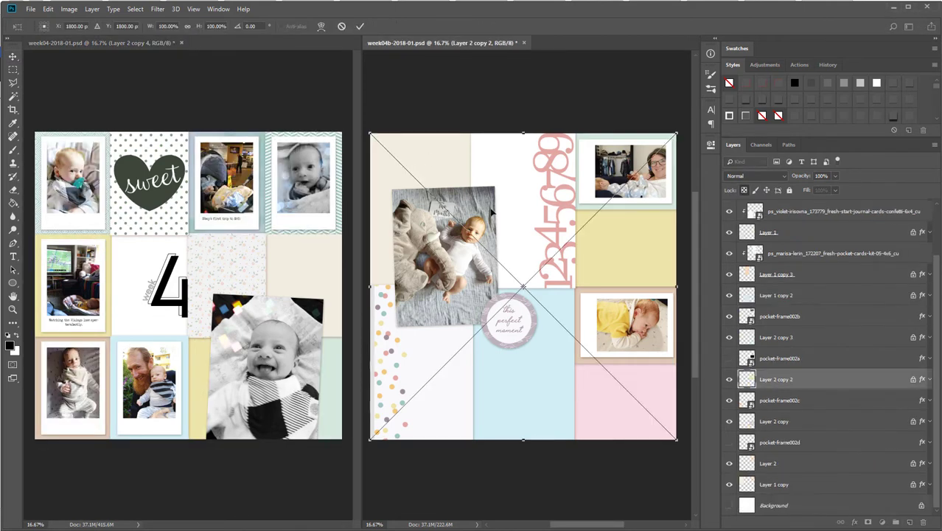
pyautogui.press('Return')
pyautogui.rightClick(854, 378)
pyautogui.click(810, 321)
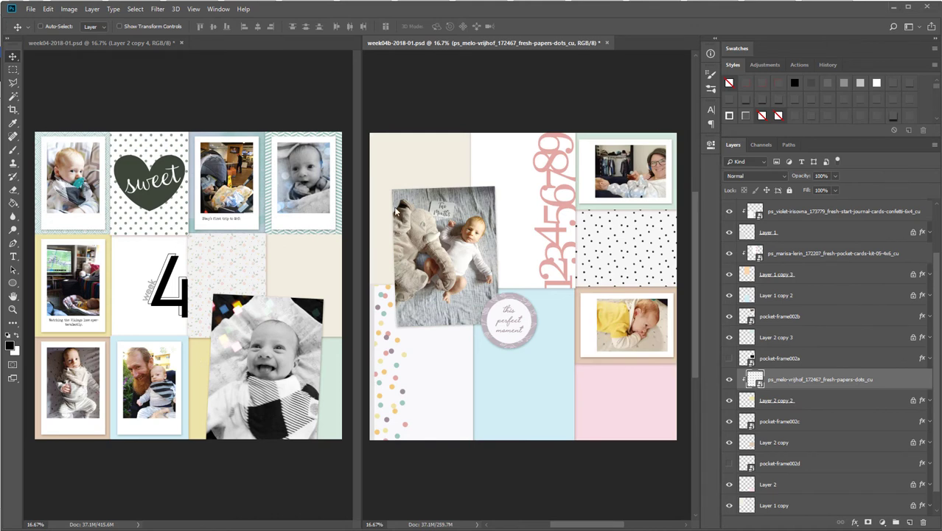
# Step: Place Fresh Start patterned paper 7 above the beige upper-left pocket of the second page and clip it to that pocket
pyautogui.click(433, 172)
pyautogui.moveTo(9, 150); pyautogui.dragTo(461, 231)
pyautogui.press('Return')
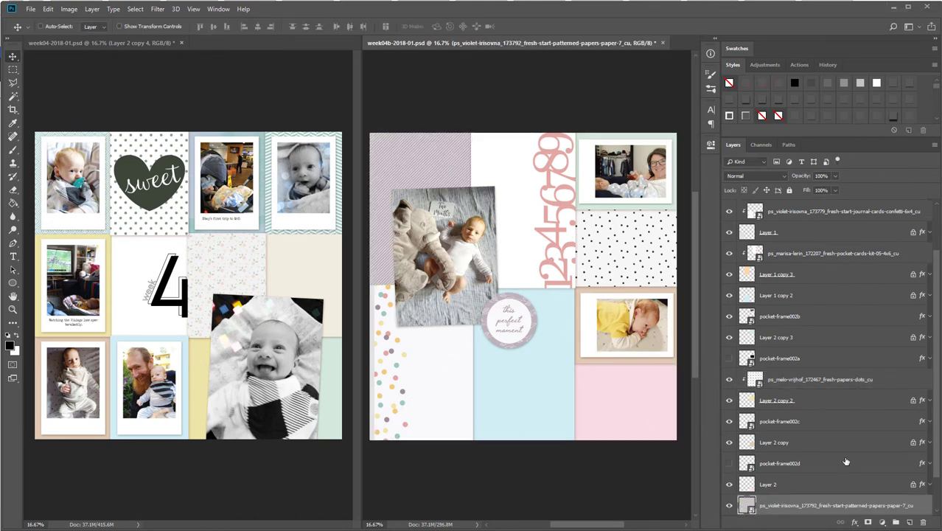
pyautogui.rightClick(849, 506)
pyautogui.click(888, 293)
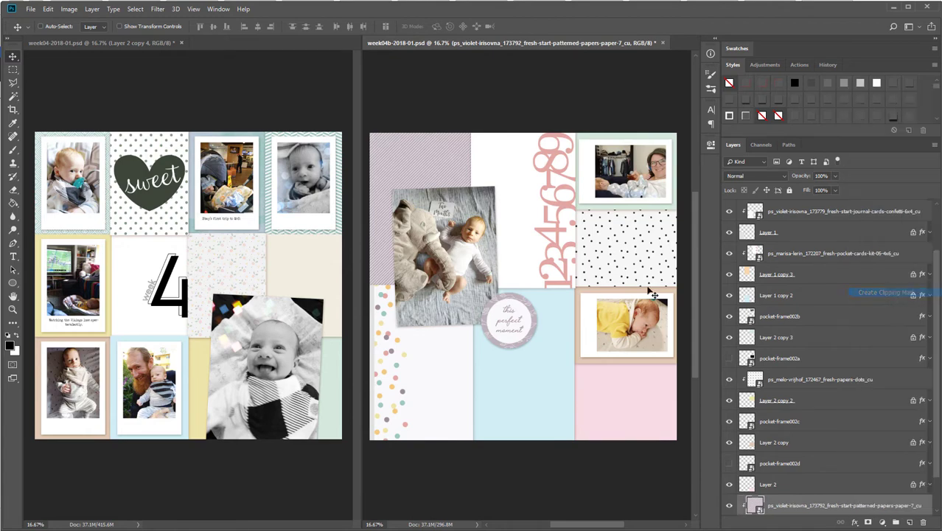
# Step: Place the wood plank paper in the first page's beige middle-row pocket, rotated 90° and scaled to 43.25%, and clip it to the pocket
pyautogui.keyDown('ctrl'); pyautogui.click(331, 257); pyautogui.keyUp('ctrl')
pyautogui.moveTo(6, 221); pyautogui.dragTo(294, 262)
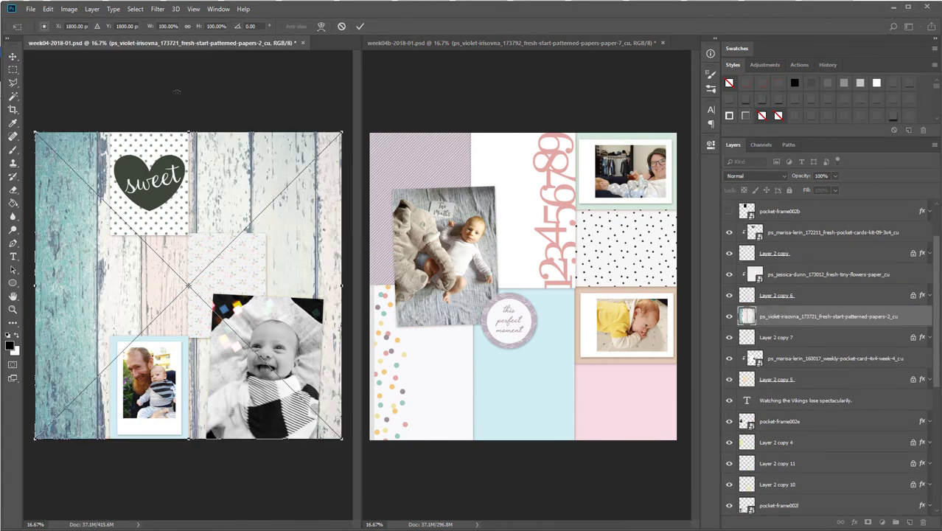
pyautogui.moveTo(178, 91); pyautogui.dragTo(385, 283)
pyautogui.moveTo(35, 438); pyautogui.dragTo(116, 357)
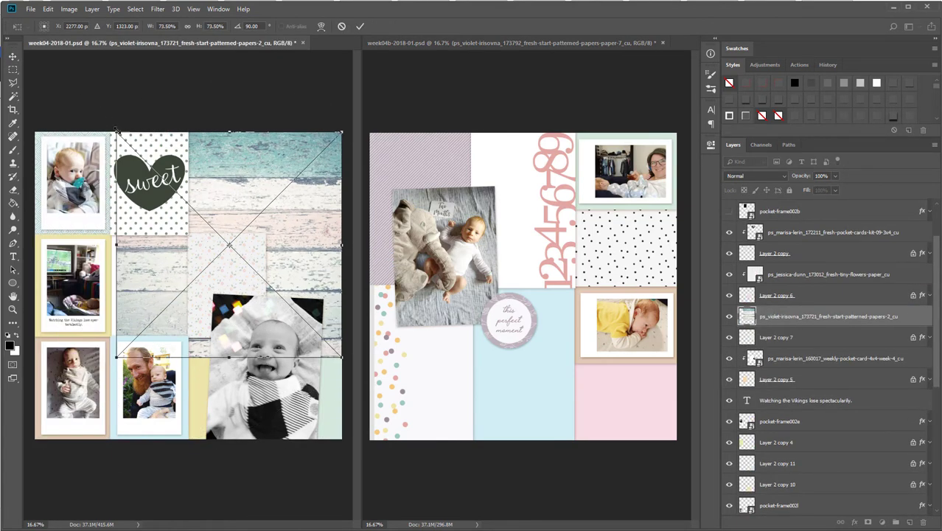
pyautogui.press('Return')
pyautogui.rightClick(829, 315)
pyautogui.click(826, 315)
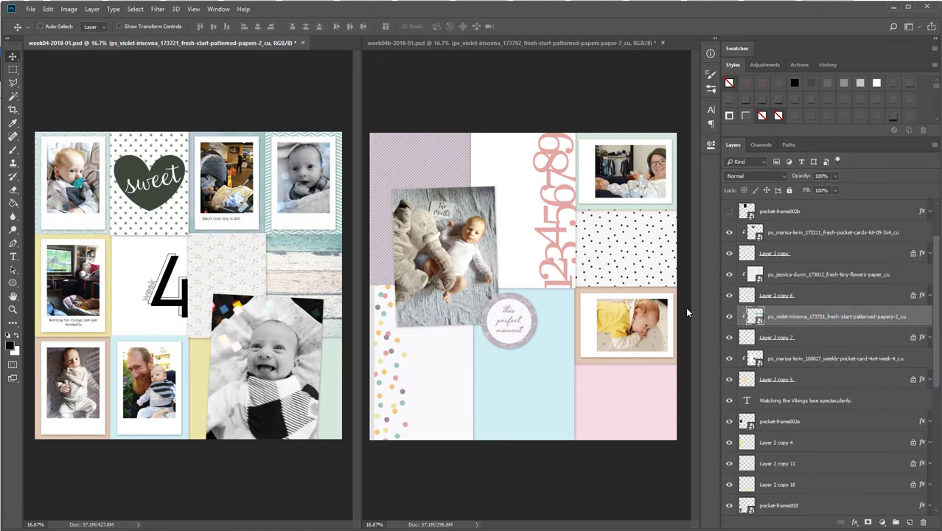
# Step: Flip the wood plank paper vertically and shift it slightly upward within the first page's middle-row pocket
pyautogui.rightClick(310, 264)
pyautogui.press('Escape')
pyautogui.hotkey('ctrl', 't')
pyautogui.rightClick(301, 265)
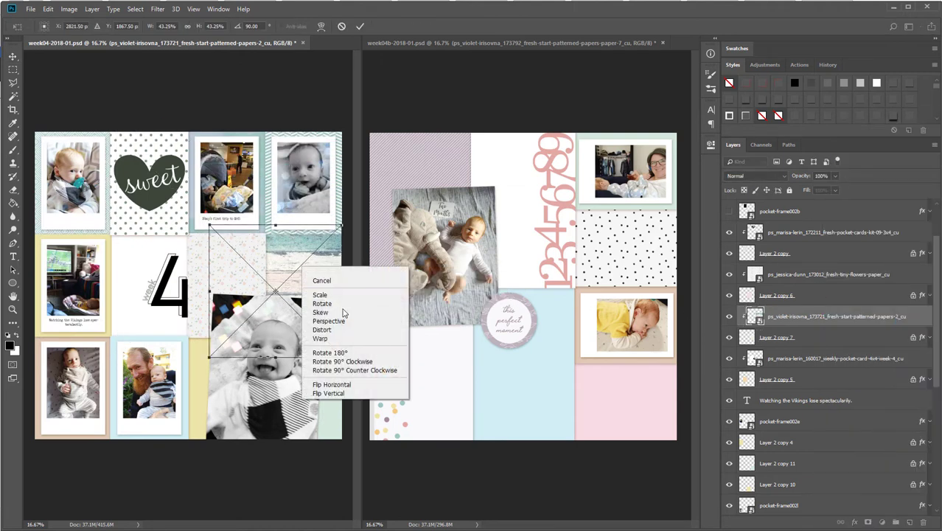
pyautogui.click(367, 395)
pyautogui.press('Return')
pyautogui.moveTo(324, 275); pyautogui.dragTo(325, 261)
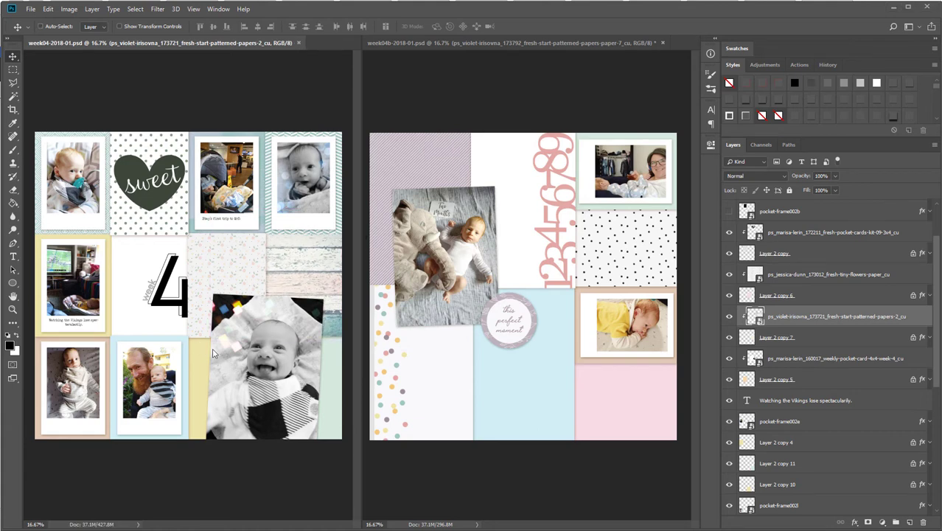
# Step: Place Fresh Start patterned paper 13 above the first page's green lower-right pocket, Layer 2 copy 11, and clip it to that pocket
pyautogui.keyDown('ctrl'); pyautogui.click(335, 362); pyautogui.keyUp('ctrl')
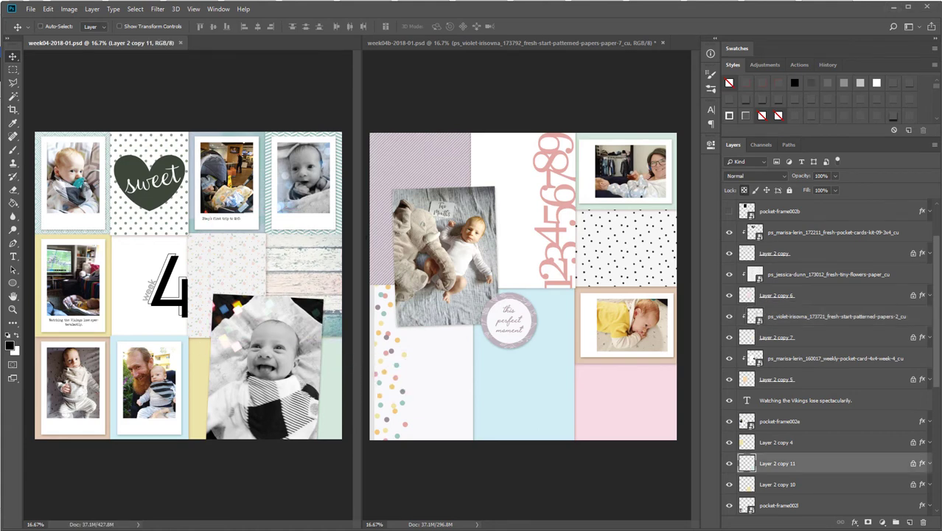
pyautogui.moveTo(0, 367); pyautogui.dragTo(297, 365)
pyautogui.press('Return')
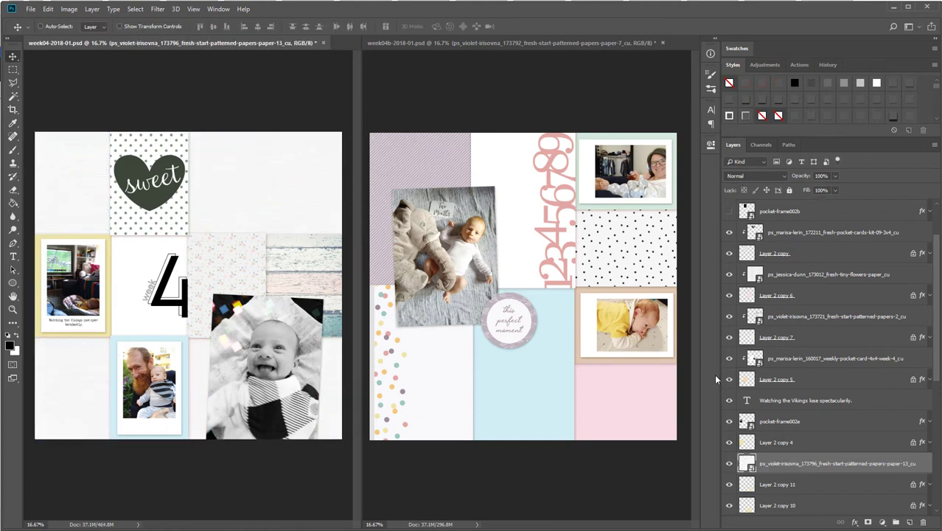
pyautogui.rightClick(822, 466)
pyautogui.click(869, 252)
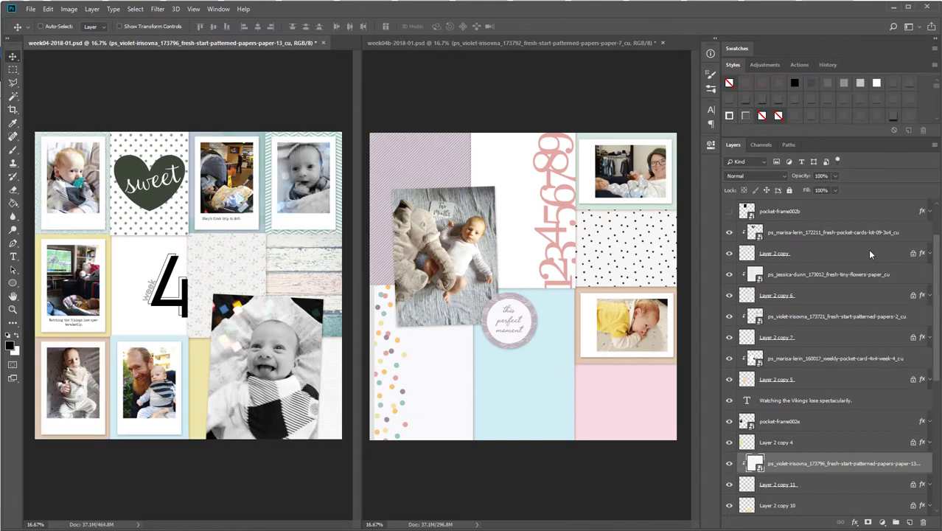
# Step: Place the solid blue paper above the first page's light blue bottom-row pocket, Layer 2 copy 9, and clip it to that pocket
pyautogui.keyDown('ctrl'); pyautogui.click(205, 358); pyautogui.keyUp('ctrl')
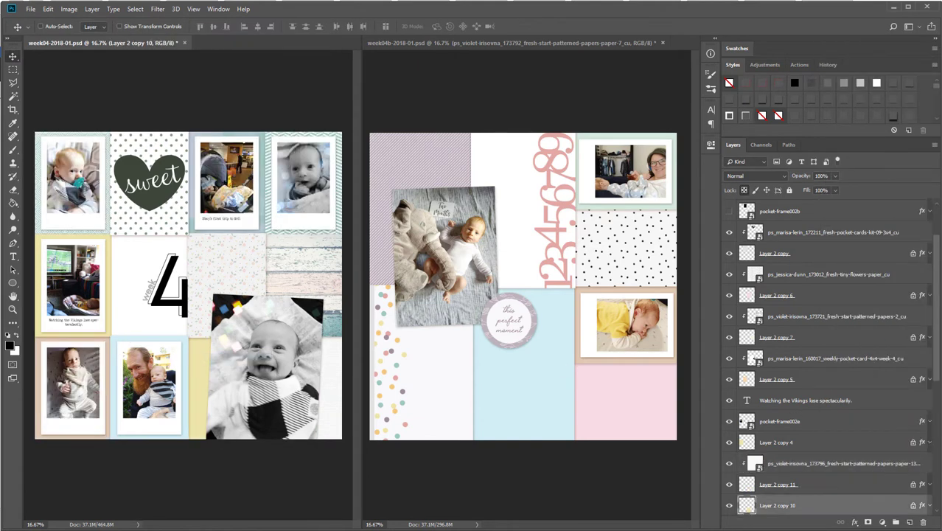
pyautogui.keyDown('ctrl'); pyautogui.click(183, 343); pyautogui.keyUp('ctrl')
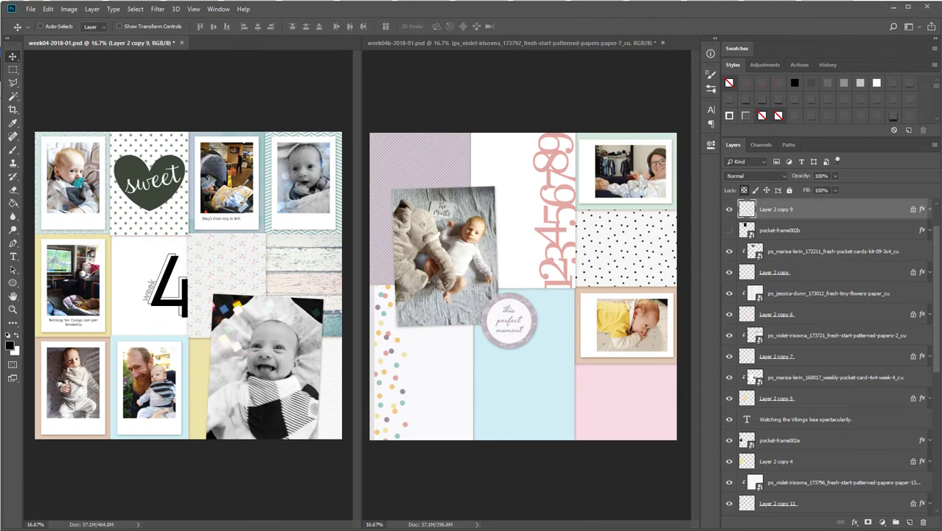
pyautogui.moveTo(1, 320); pyautogui.dragTo(238, 319)
pyautogui.press('Return')
pyautogui.rightClick(820, 210)
pyautogui.click(864, 317)
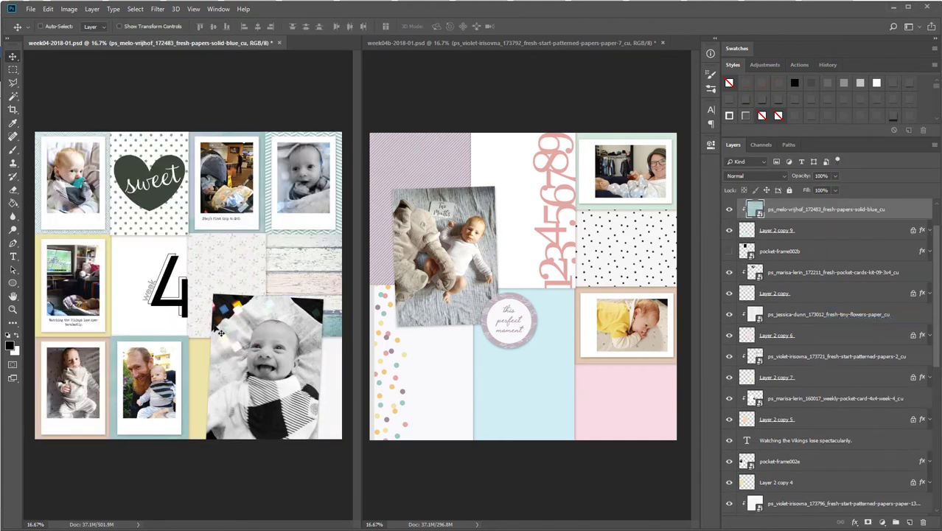
# Step: Place fresh plaid paper 02 above the first page's beige lower-left pocket, Layer 2 copy 8, and clip it to that pocket
pyautogui.rightClick(118, 372)
pyautogui.click(133, 344)
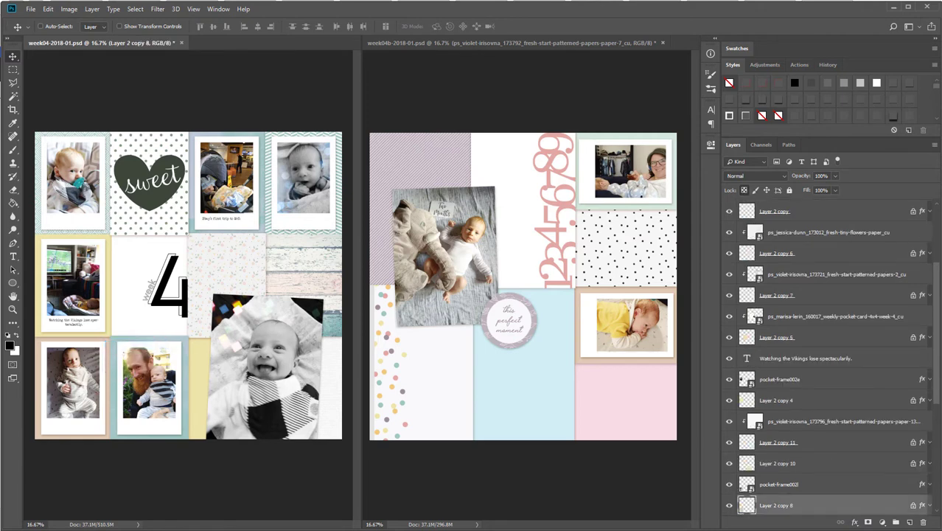
pyautogui.hotkey('ctrl', 'v')
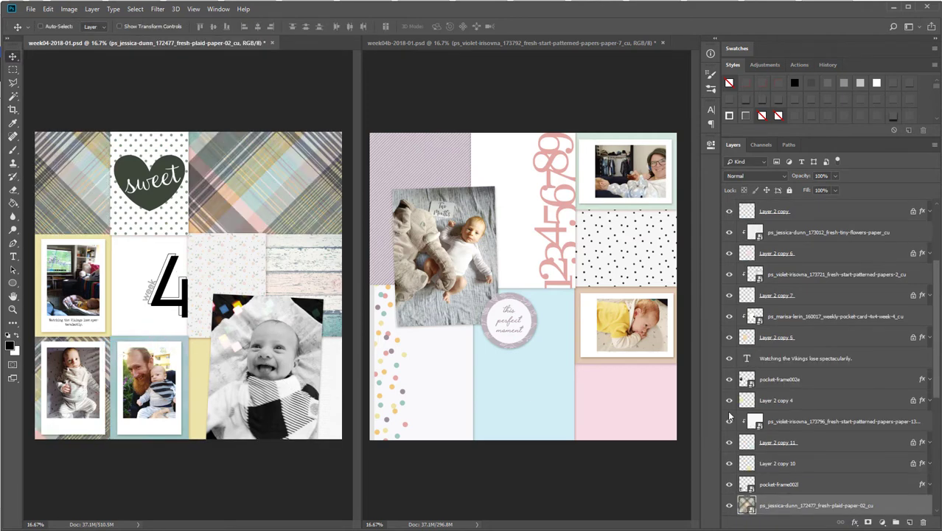
pyautogui.rightClick(842, 509)
pyautogui.click(869, 293)
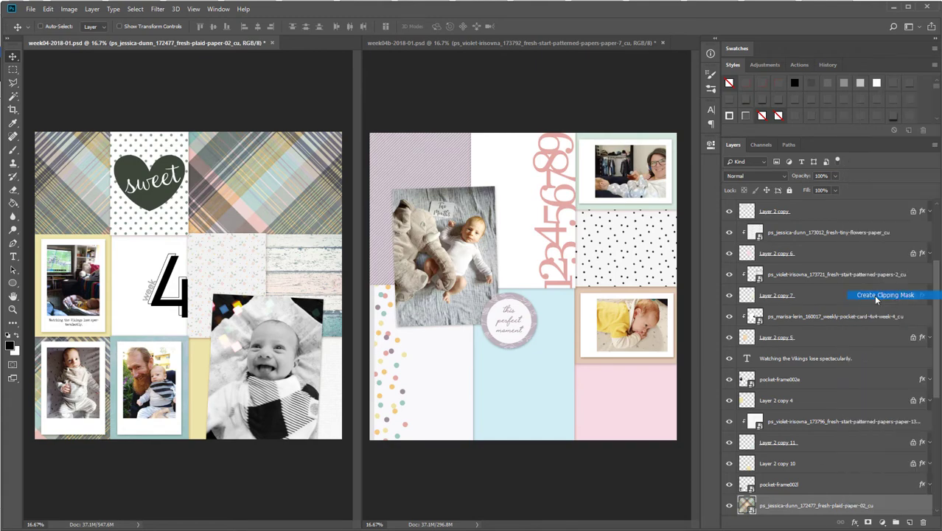
# Step: Place fresh plaid paper 02 above the pink lower-right pocket in week04b-2018-01.psd, clip it to that pocket and adjust its placement
pyautogui.click(639, 391)
pyautogui.hotkey('ctrl', 'v')
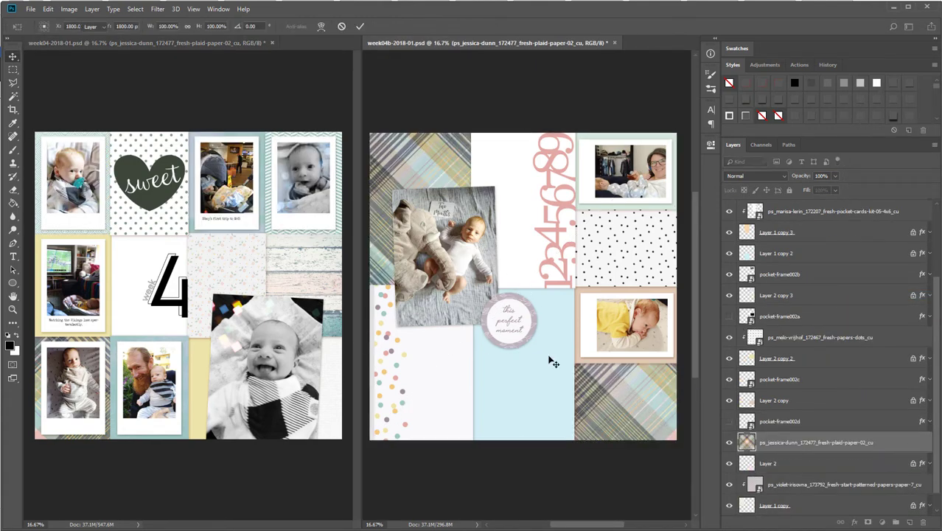
pyautogui.rightClick(843, 442)
pyautogui.moveTo(672, 404); pyautogui.dragTo(674, 403)
# Step: Try the navy flowers paper in the second page's light blue pocket, Layer 1 copy 2, clipped to that pocket
pyautogui.moveTo(549, 352); pyautogui.dragTo(558, 350)
pyautogui.rightClick(558, 357)
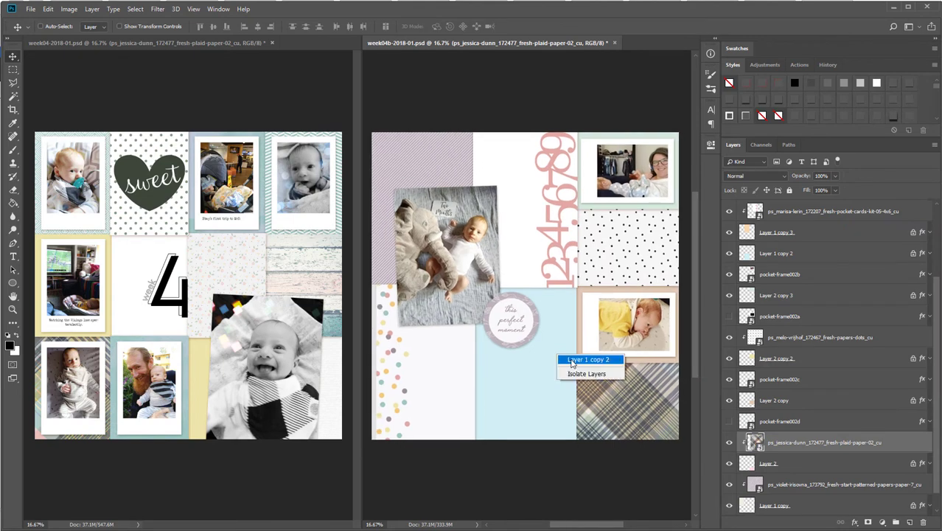
pyautogui.click(567, 360)
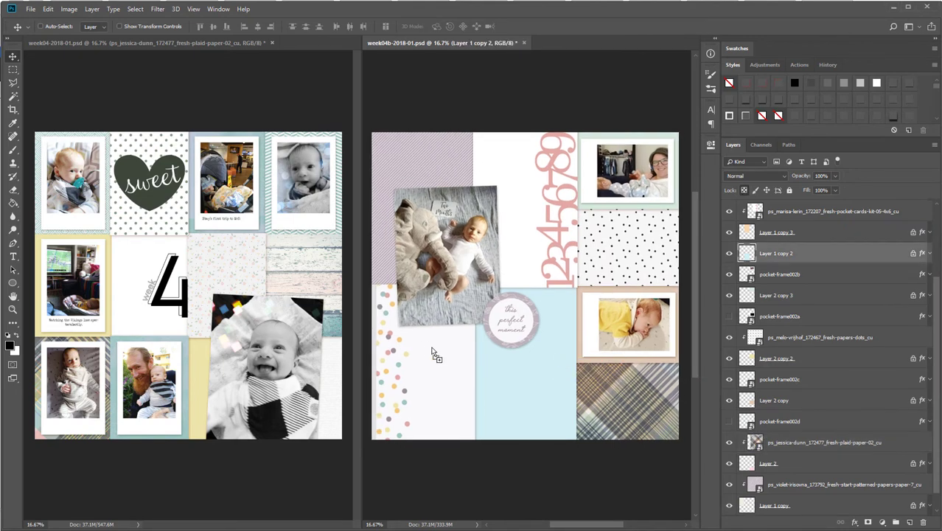
pyautogui.hotkey('ctrl', 'v')
pyautogui.rightClick(827, 253)
pyautogui.click(870, 252)
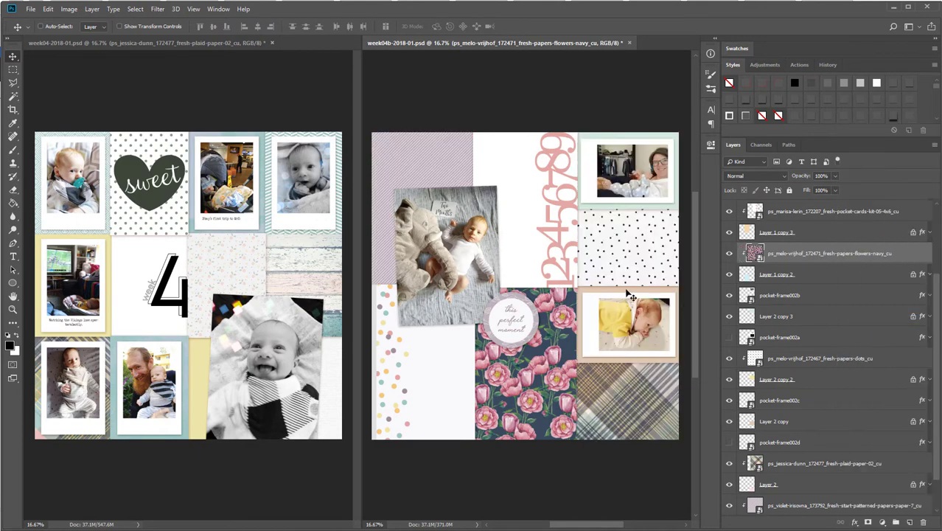
# Step: Place Fresh Start patterned paper 1a above the second page's beige right-column pocket, Layer 2 copy, and clip it to that pocket
pyautogui.rightClick(631, 297)
pyautogui.click(648, 307)
pyautogui.hotkey('ctrl', 'v')
pyautogui.hotkey('ctrl', 't')
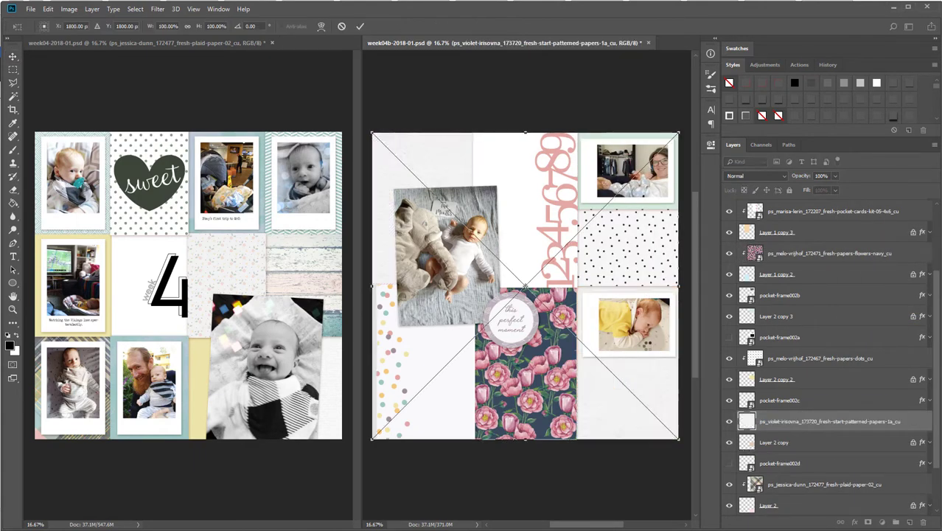
pyautogui.press('Return')
pyautogui.rightClick(808, 421)
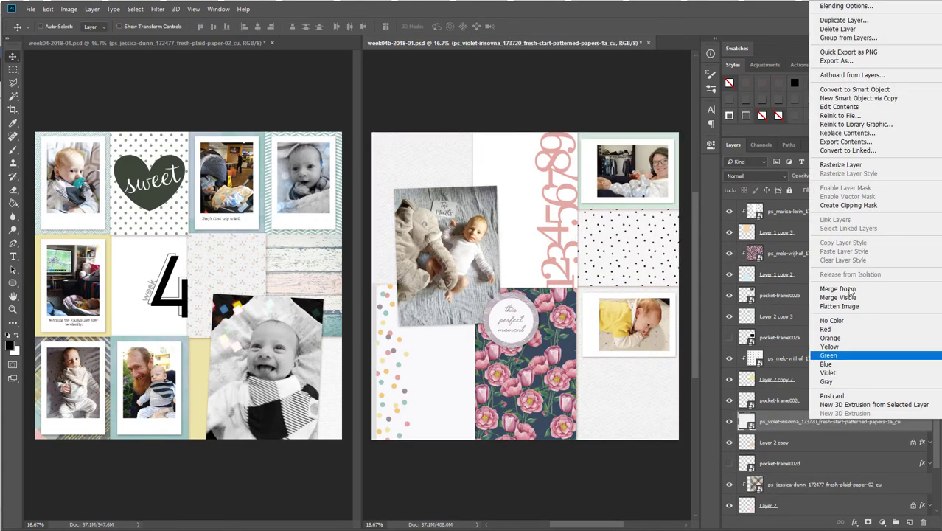
pyautogui.click(874, 212)
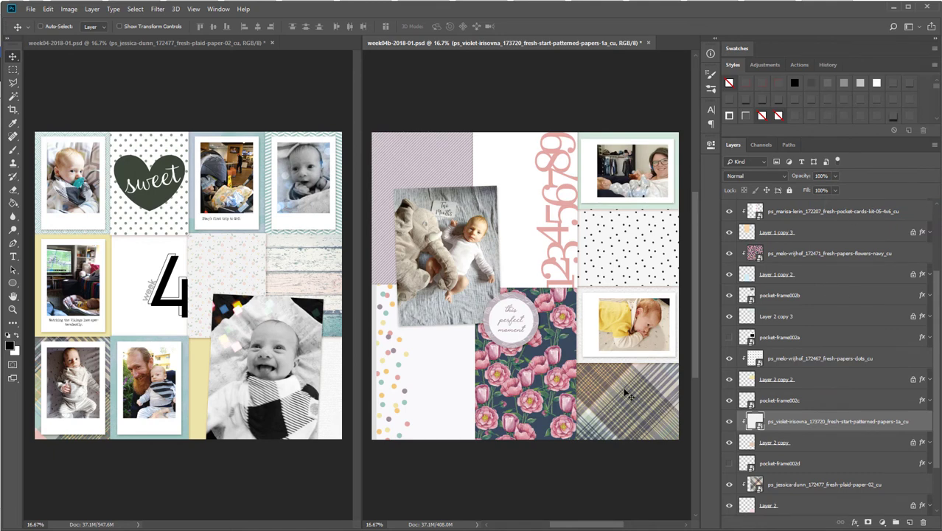
# Step: Delete the navy flowers paper from the second page's light blue pocket and select the confetti journal card
pyautogui.rightClick(544, 377)
pyautogui.click(558, 382)
pyautogui.press('Delete')
pyautogui.rightClick(418, 343)
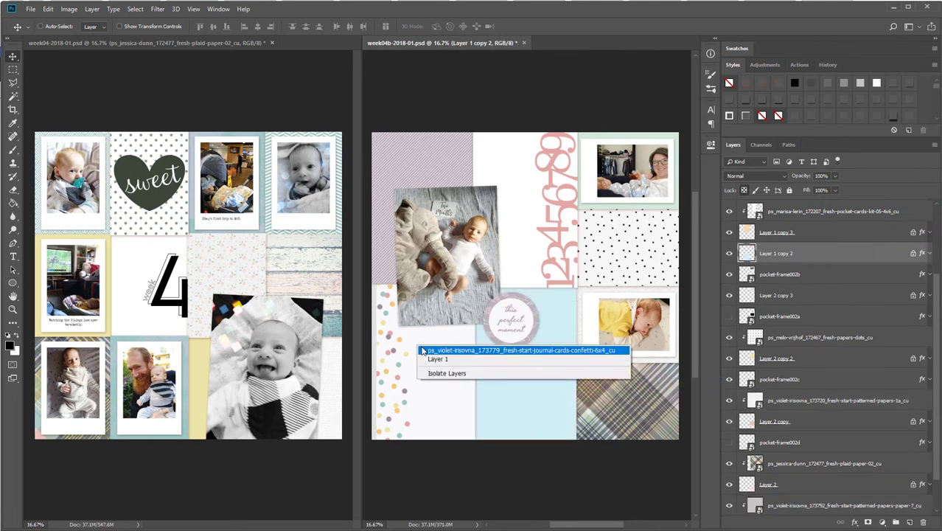
pyautogui.click(424, 349)
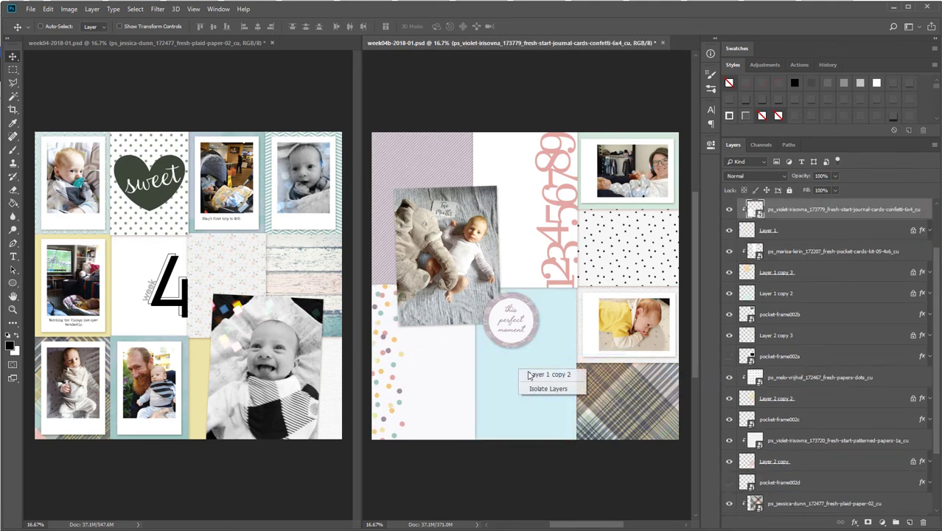
# Step: Place Fresh paper 06 above the second page's light blue pocket, Layer 1 copy 2, and clip it to that pocket
pyautogui.click(549, 375)
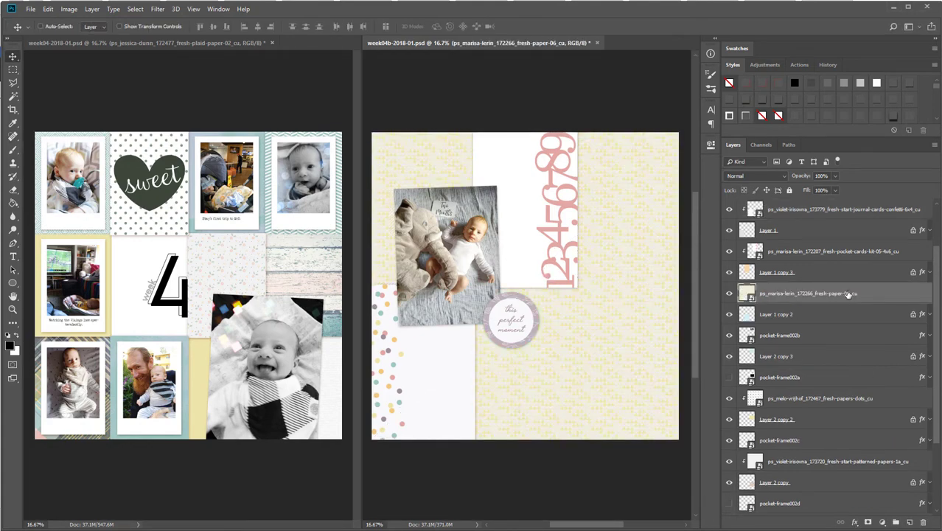
pyautogui.rightClick(849, 293)
pyautogui.click(797, 318)
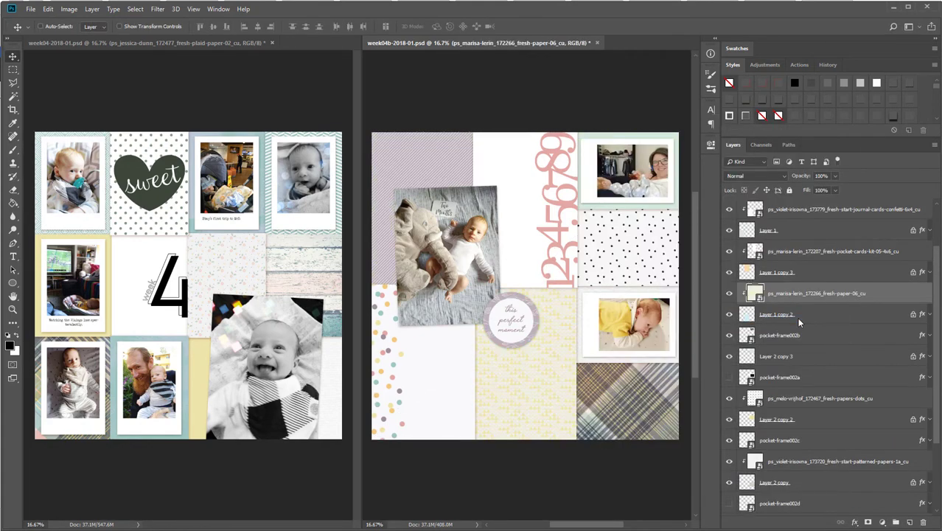
pyautogui.click(679, 213)
pyautogui.moveTo(599, 280); pyautogui.dragTo(587, 283)
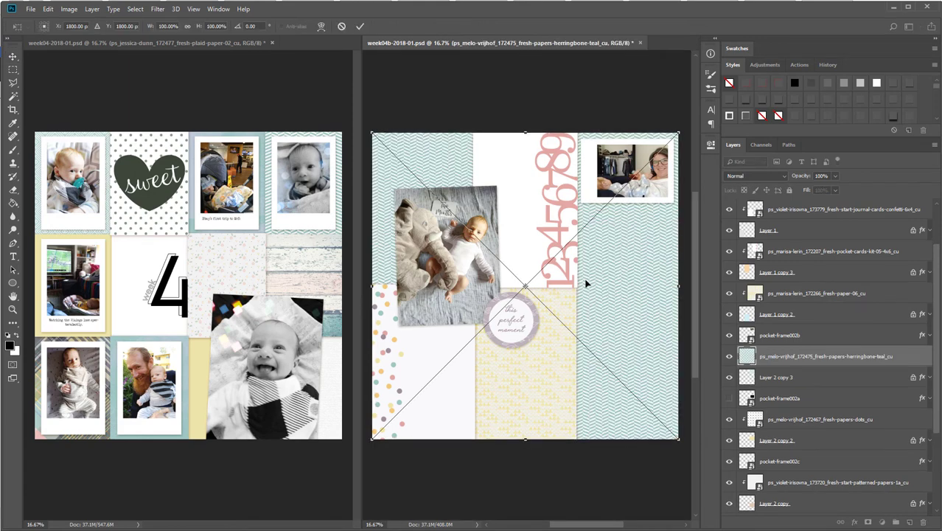
pyautogui.press('Escape')
# Step: Place Fresh Start patterned paper 6 above the second page's upper-right pocket, Layer 2 copy 3, and clip it to that pocket
pyautogui.moveTo(573, 232); pyautogui.dragTo(590, 231)
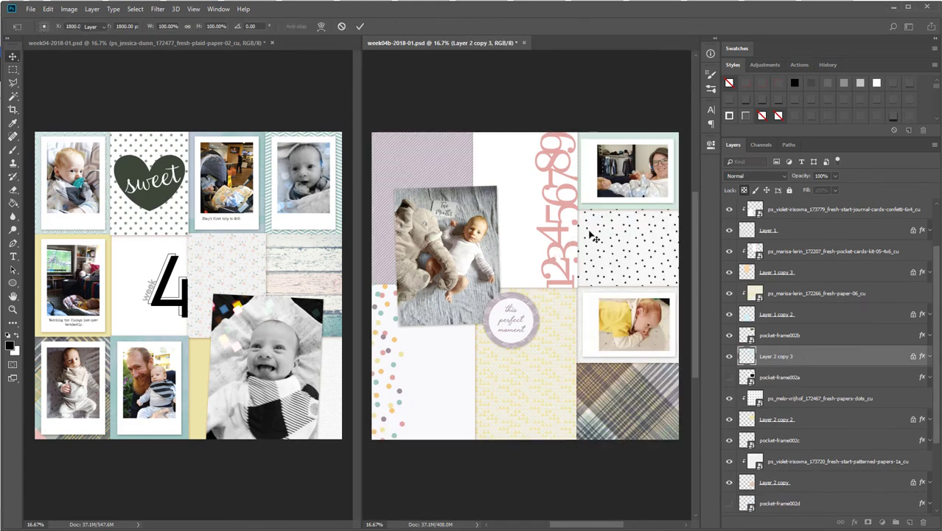
pyautogui.press('Return')
pyautogui.rightClick(823, 356)
pyautogui.click(862, 319)
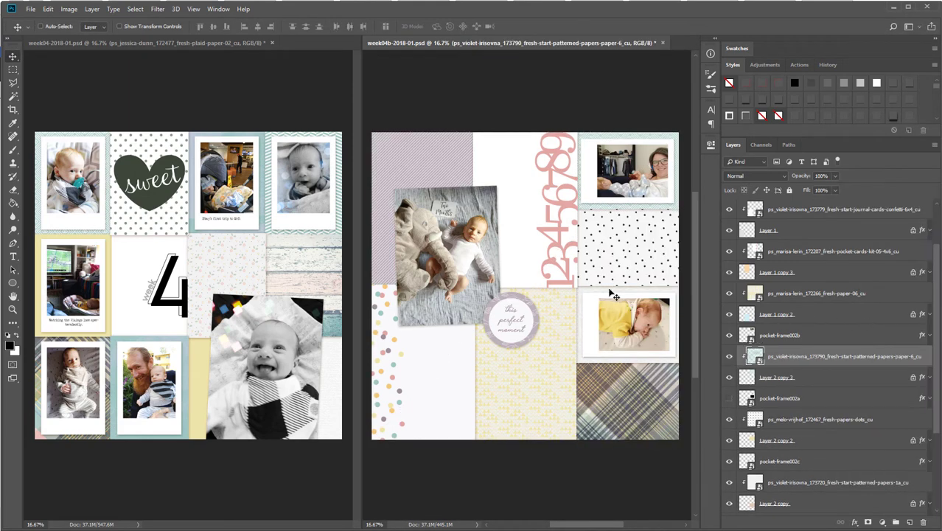
# Step: Try Fresh paper 06 in the first page's yellow bottom-row pocket, Layer 2 copy 10, clipped to that pocket
pyautogui.click(244, 361)
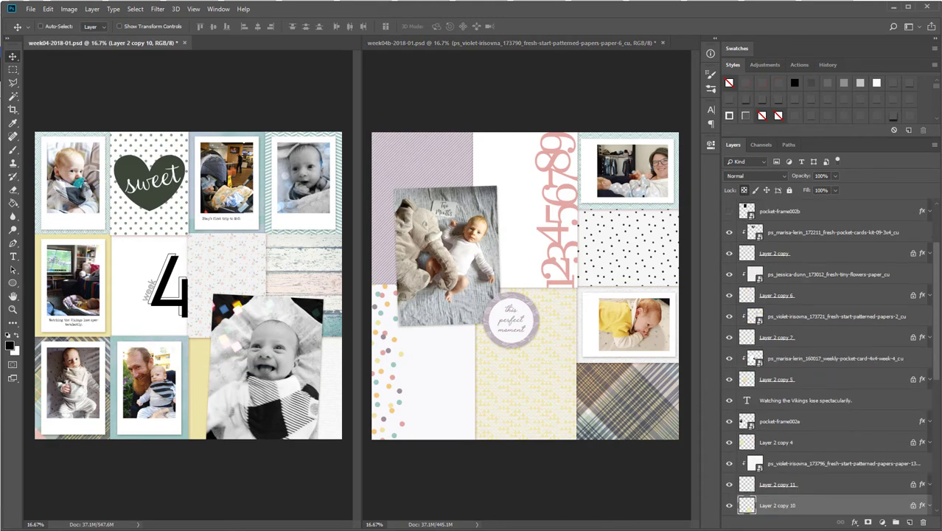
pyautogui.moveTo(363, 292); pyautogui.dragTo(238, 309)
pyautogui.press('Return')
pyautogui.rightClick(818, 505)
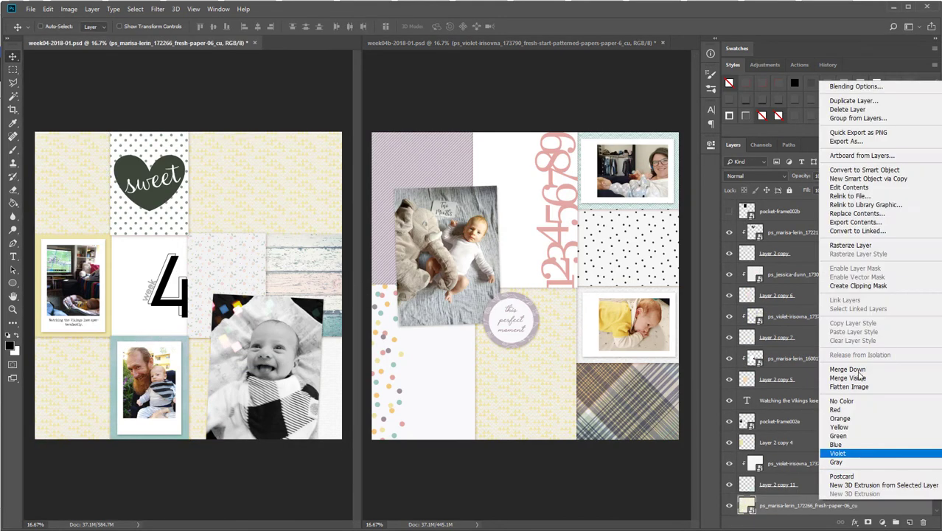
pyautogui.click(870, 287)
# Step: Delete Fresh paper 06 from the first page's yellow bottom-row pocket
pyautogui.rightClick(131, 264)
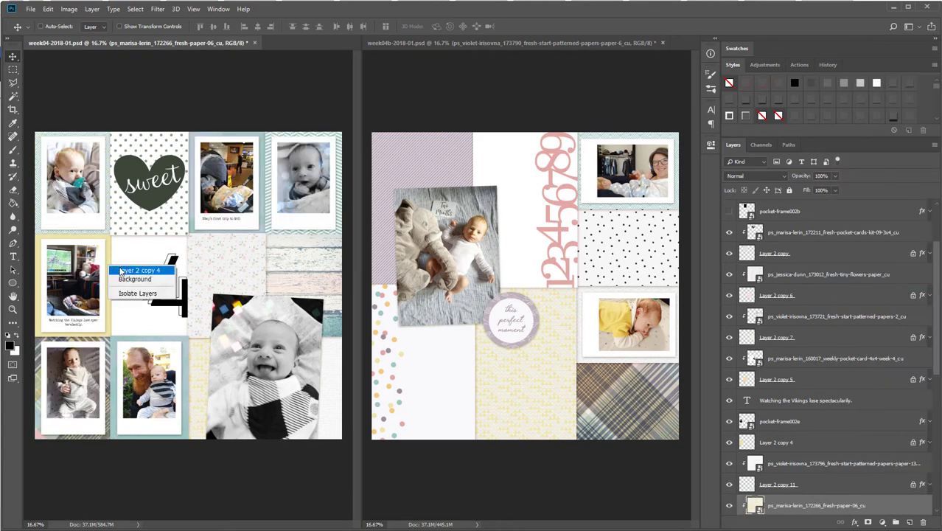
pyautogui.click(131, 279)
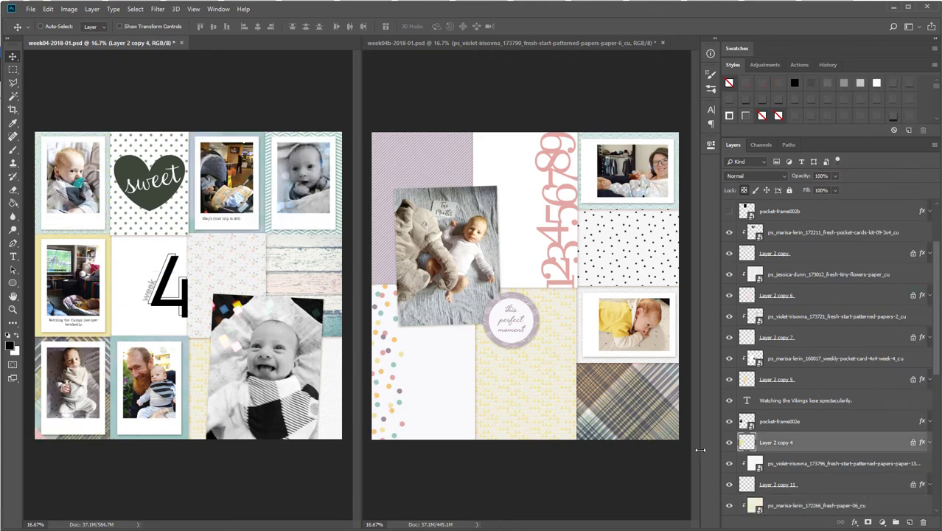
pyautogui.click(808, 508)
pyautogui.press('Delete')
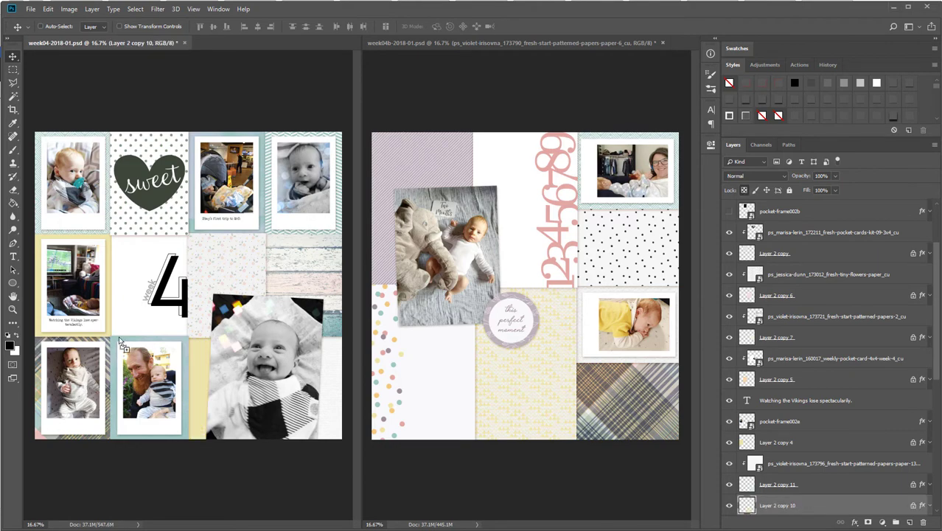
# Step: Place Fresh Start patterned paper 7 above the first page's yellow bottom-row pocket, Layer 2 copy 10, and clip it to that pocket
pyautogui.moveTo(120, 342); pyautogui.dragTo(151, 341)
pyautogui.rightClick(838, 495)
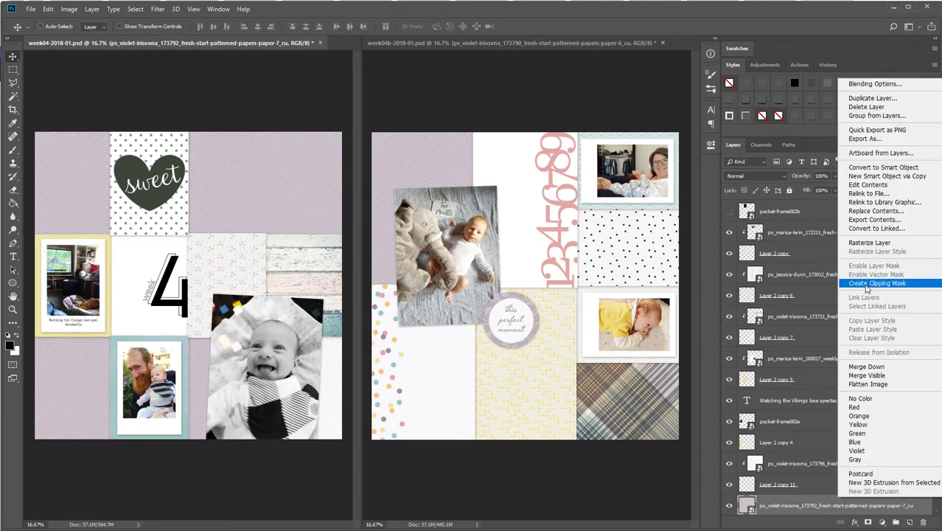
pyautogui.click(867, 284)
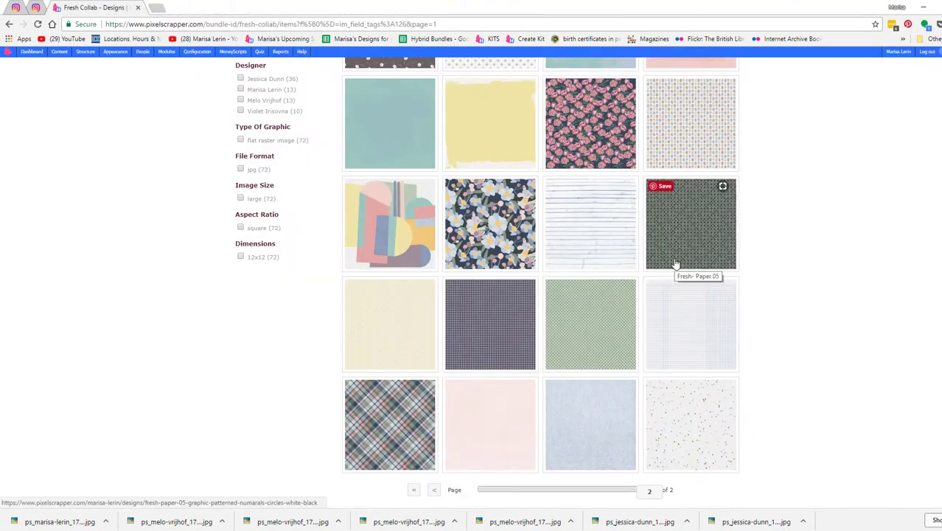
# Step: Switch to the browser's Fresh Collab papers and open the light blue paper from the last row in a new tab
pyautogui.scroll(4, 673, 264)
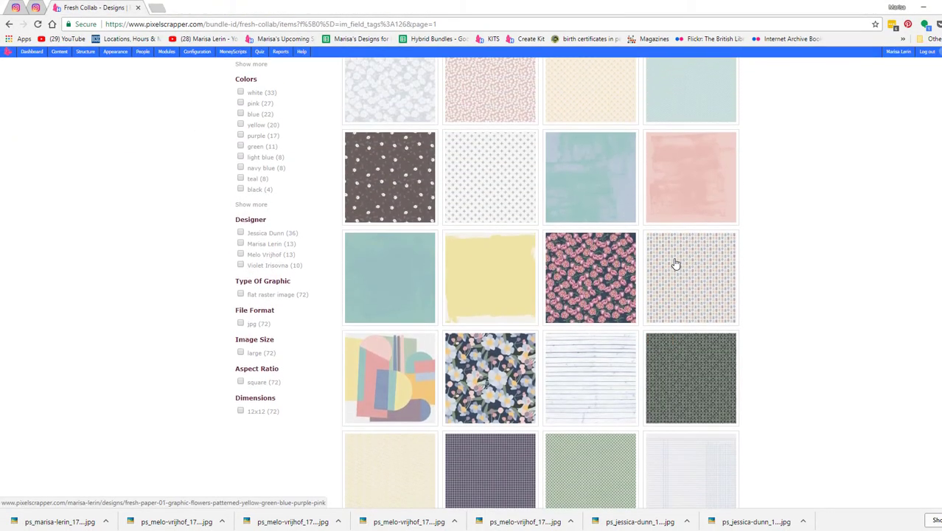
pyautogui.scroll(-4, 675, 263)
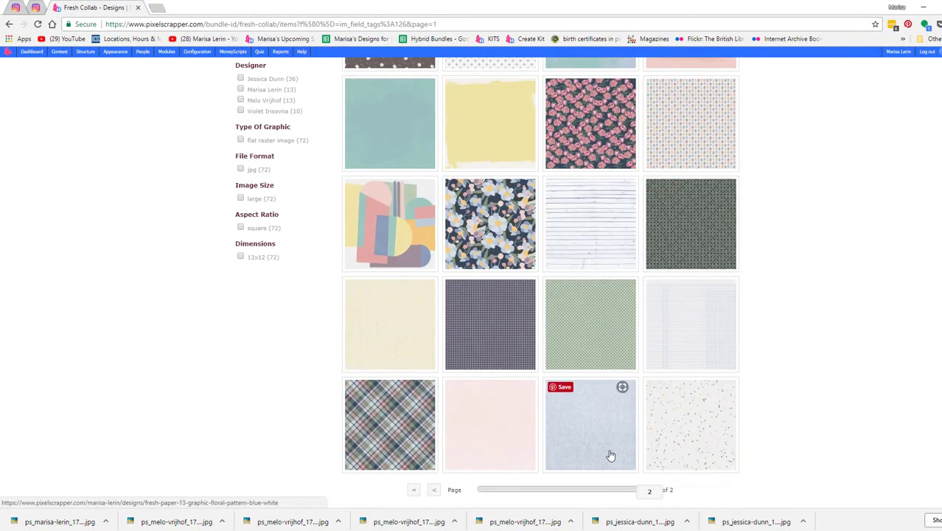
pyautogui.rightClick(610, 456)
pyautogui.click(649, 254)
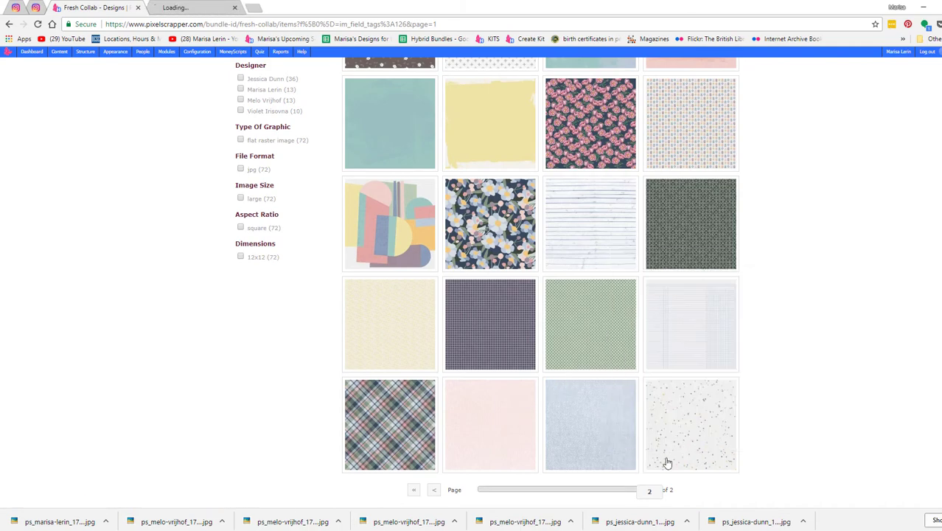
# Step: Open the green polka-dot Fresh Paper 09 and the blue-purple grid Fresh Paper 08 in new tabs
pyautogui.middleClick(666, 170)
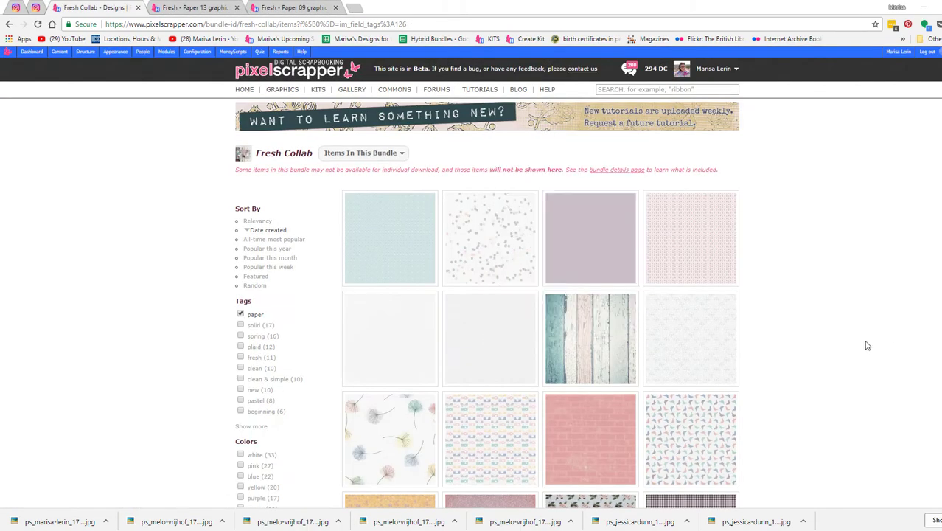
pyautogui.scroll(-5, 861, 343)
pyautogui.scroll(-4, 866, 345)
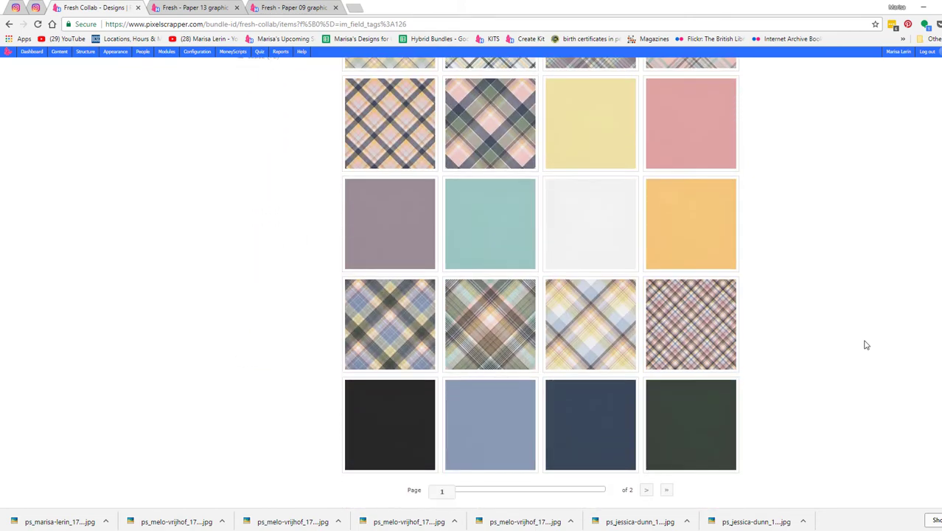
pyautogui.click(666, 490)
pyautogui.scroll(-5, 543, 345)
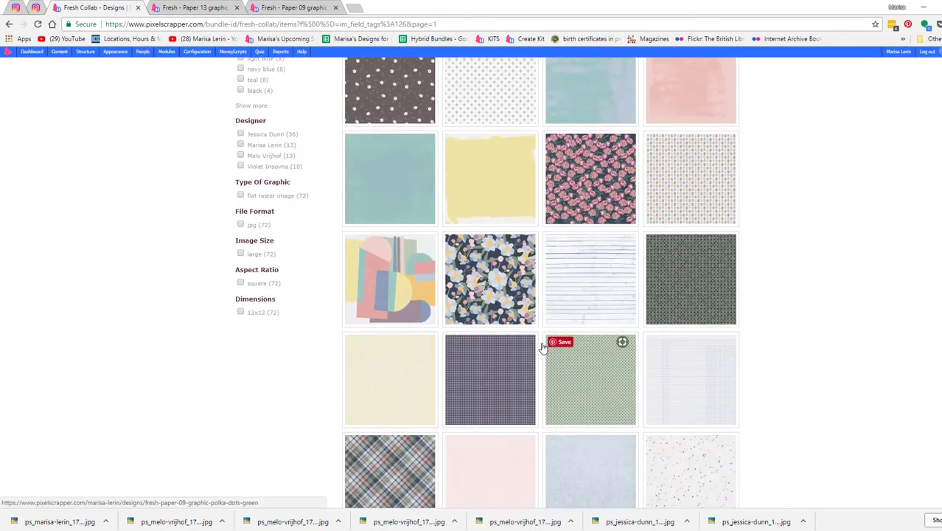
pyautogui.rightClick(493, 147)
pyautogui.click(538, 156)
# Step: Download Fresh Paper 13, Fresh Paper 09 and Fresh Paper 08 from their open tabs
pyautogui.click(206, 8)
pyautogui.click(627, 380)
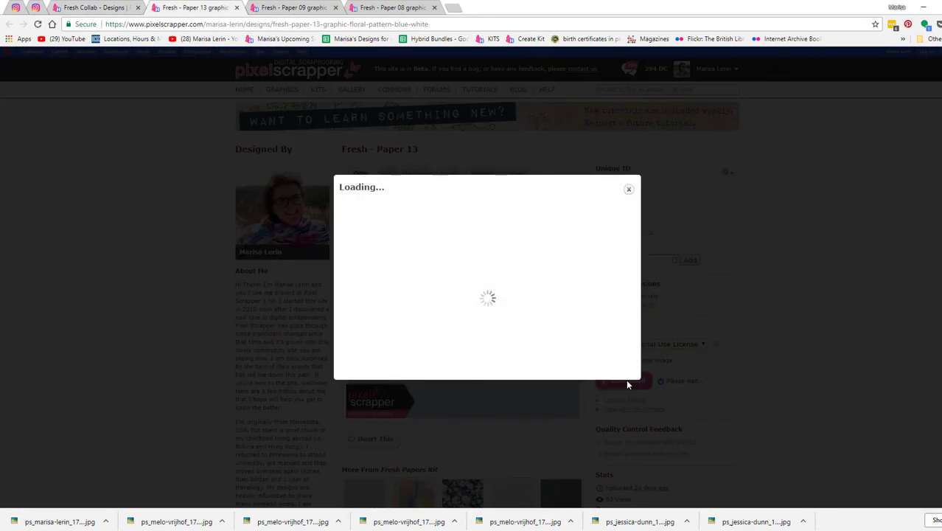
pyautogui.click(299, 9)
pyautogui.click(625, 380)
pyautogui.click(393, 7)
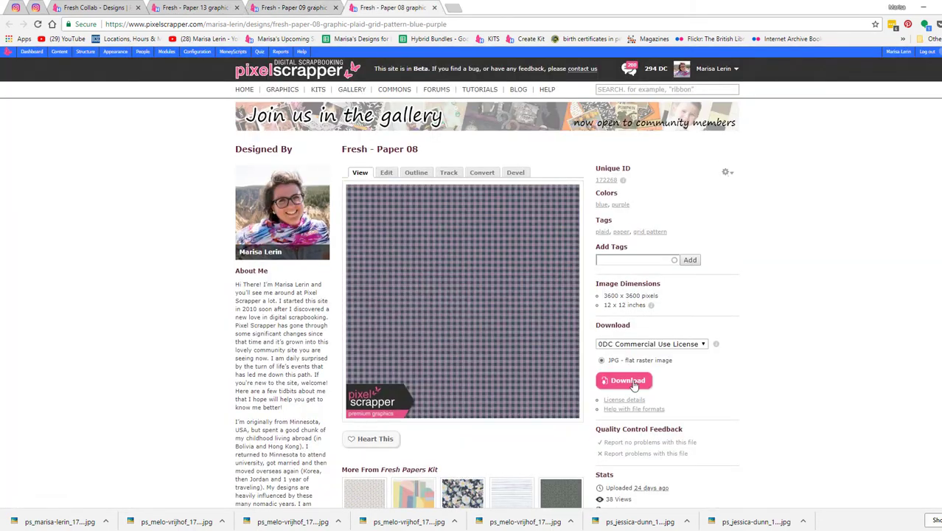
pyautogui.click(624, 380)
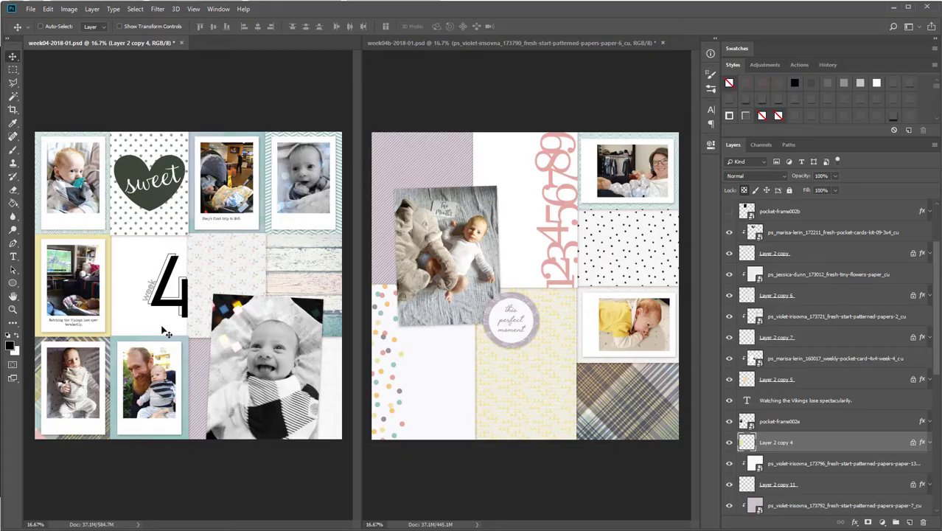
# Step: Switch to Photoshop and replace the purple striped paper in the first page's bottom-row pocket, Layer 2 copy 10, with Fresh Paper 09, clipped to that pocket
pyautogui.rightClick(108, 268)
pyautogui.click(118, 274)
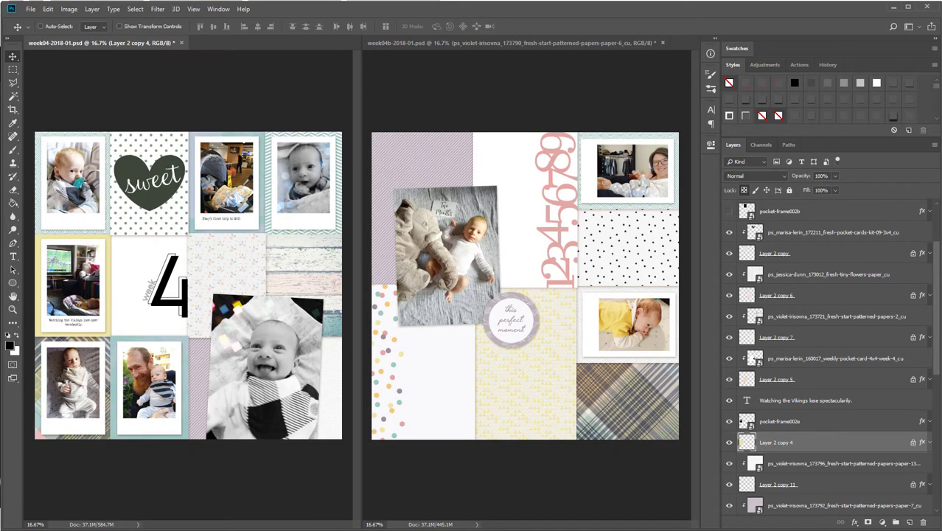
pyautogui.rightClick(203, 358)
pyautogui.click(218, 363)
pyautogui.press('Delete')
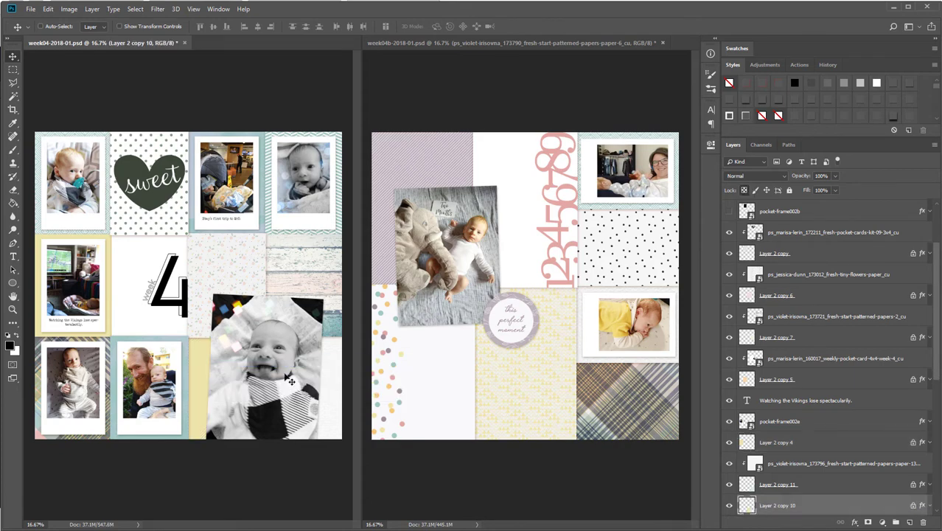
pyautogui.press('Return')
pyautogui.rightClick(808, 505)
pyautogui.click(844, 288)
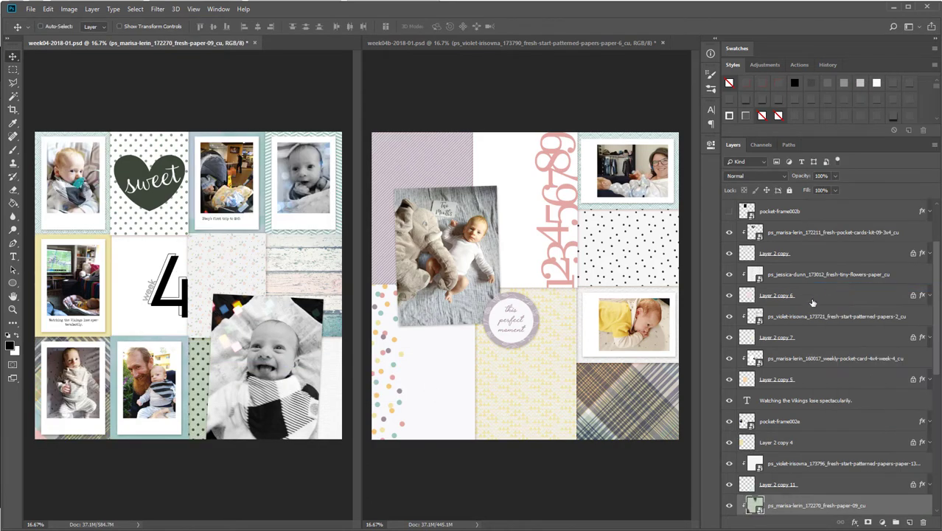
# Step: Delete Fresh Start patterned paper 13 from the first page's bottom-right pocket, Layer 2 copy 11
pyautogui.rightClick(344, 363)
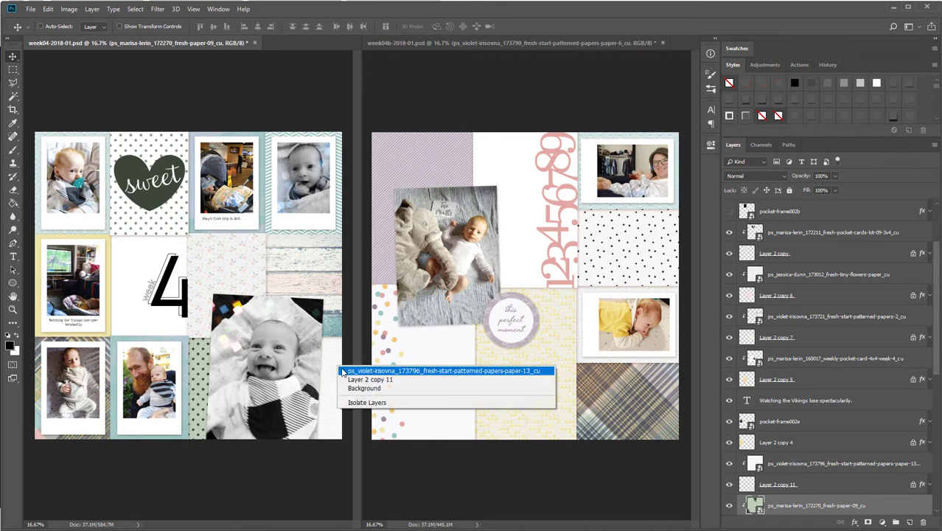
pyautogui.click(341, 373)
pyautogui.press('Delete')
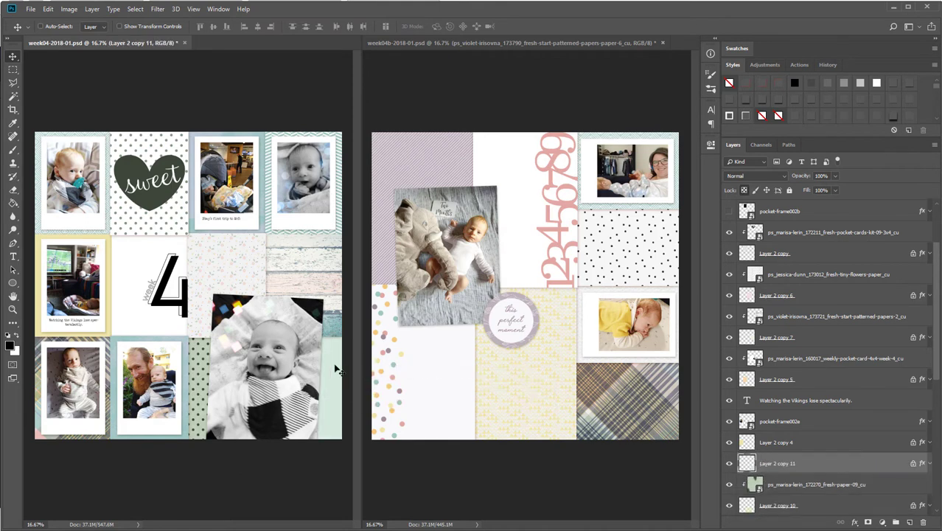
# Step: Place two more papers on the first page, starting above the yellow middle-row pocket Layer 2 copy 4, and clip each to the pocket beneath it
pyautogui.rightClick(336, 368)
pyautogui.rightClick(108, 262)
pyautogui.click(123, 269)
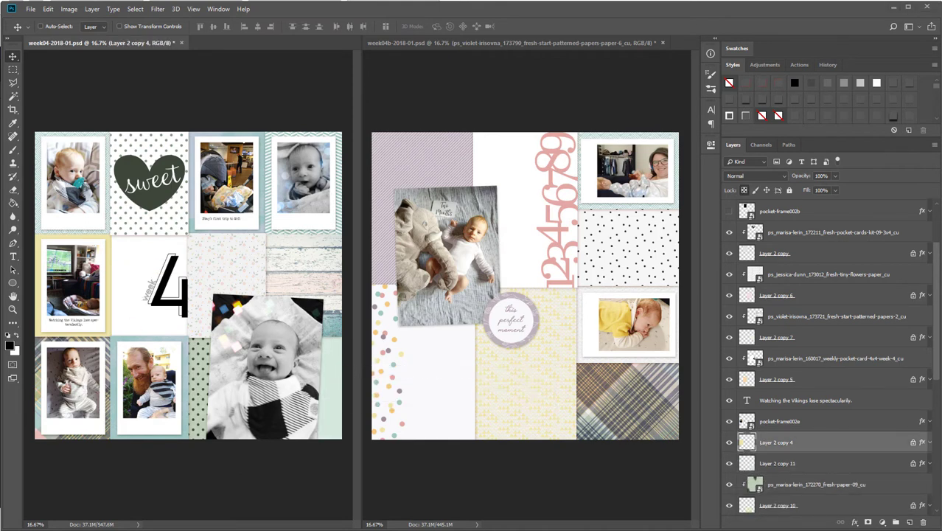
pyautogui.press('Return')
pyautogui.rightClick(828, 444)
pyautogui.click(879, 220)
pyautogui.press('Return')
pyautogui.rightClick(792, 444)
pyautogui.click(842, 219)
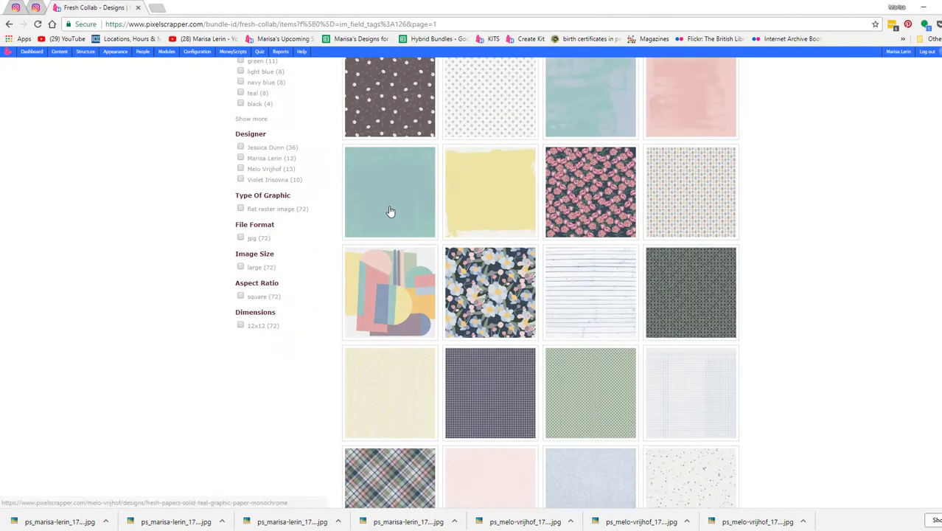
# Step: Switch to the browser, filter the Fresh Collab items by the element tag instead of paper, and open a green leaf and the pink bow in new tabs
pyautogui.scroll(5, 391, 212)
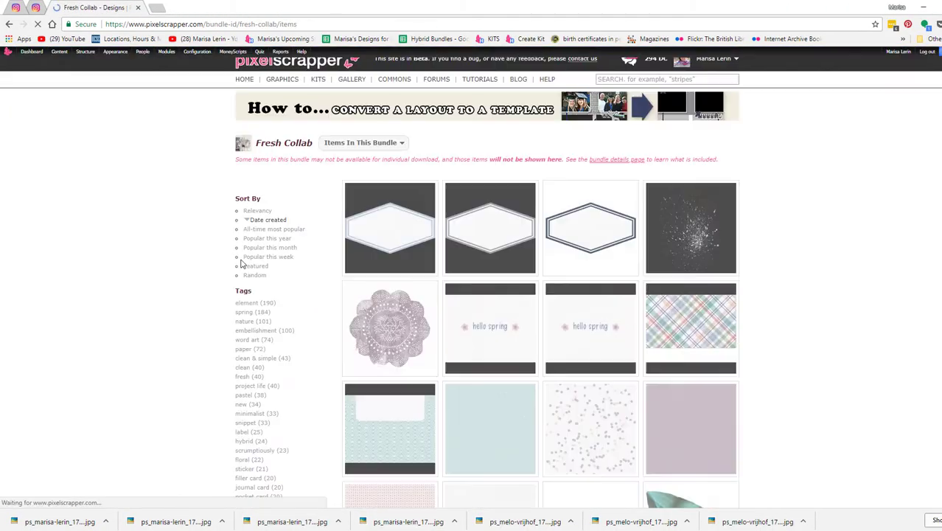
pyautogui.click(255, 315)
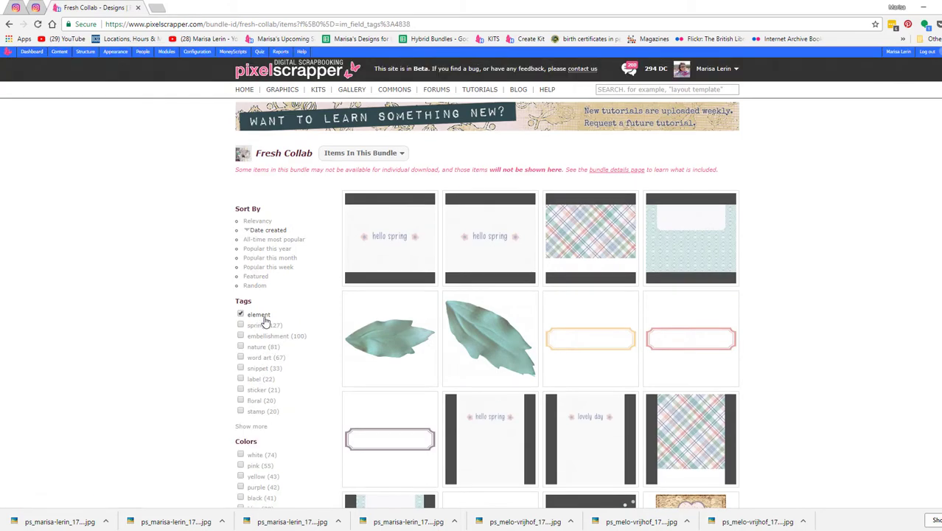
pyautogui.scroll(-2, 265, 321)
pyautogui.middleClick(483, 223)
pyautogui.scroll(-2, 488, 222)
pyautogui.rightClick(495, 323)
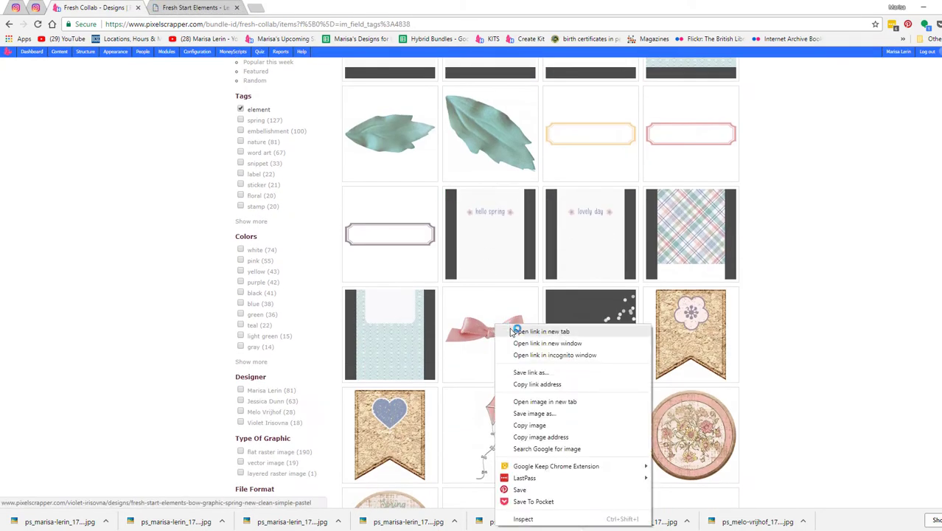
pyautogui.click(514, 330)
# Step: Open another Fresh Start element plus the Ornate Button, Cream Label and Confetti elements from the first page of results in new tabs
pyautogui.scroll(-4, 512, 324)
pyautogui.rightClick(396, 232)
pyautogui.click(417, 239)
pyautogui.scroll(-5, 705, 233)
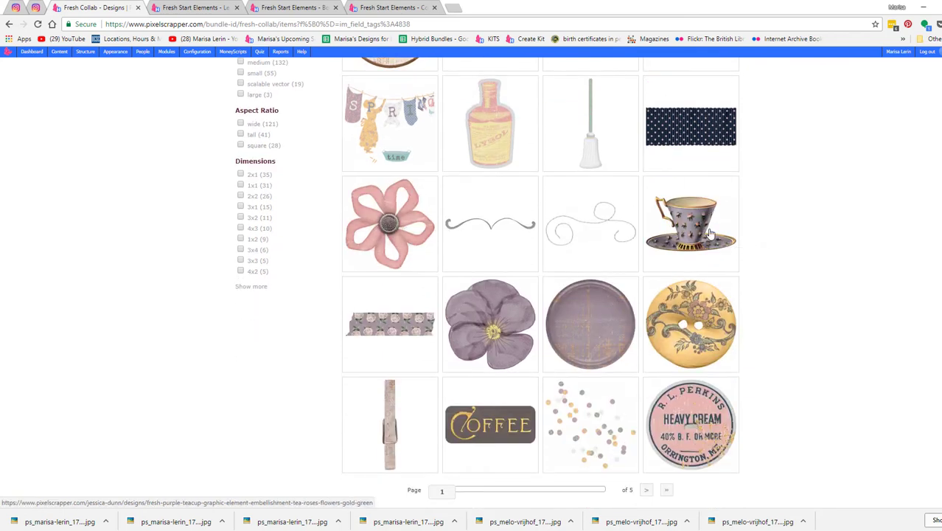
pyautogui.rightClick(705, 316)
pyautogui.click(737, 309)
pyautogui.rightClick(705, 206)
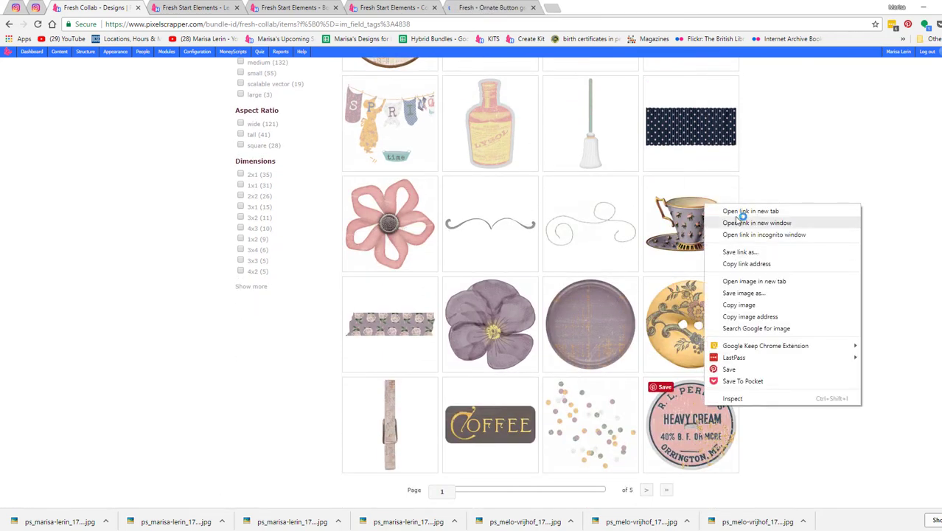
pyautogui.click(739, 212)
pyautogui.rightClick(592, 225)
pyautogui.click(623, 232)
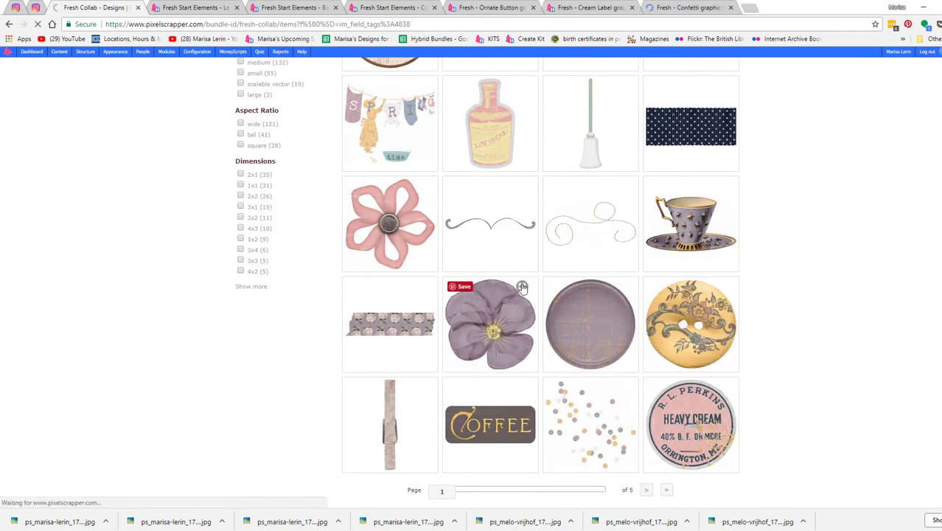
# Step: Open the teal polka-dot flower and the white gem-centred flower from the second page of elements in new tabs
pyautogui.rightClick(483, 210)
pyautogui.click(509, 217)
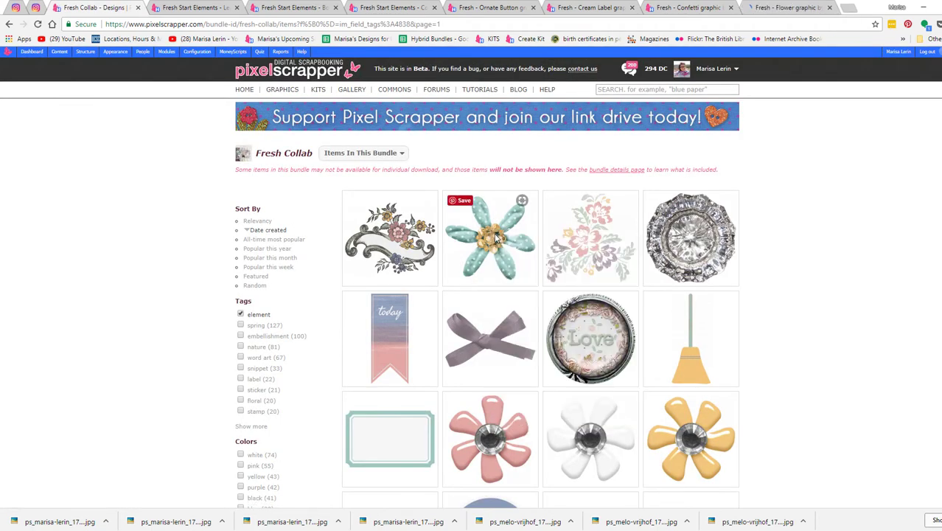
pyautogui.scroll(-3, 496, 238)
pyautogui.rightClick(578, 222)
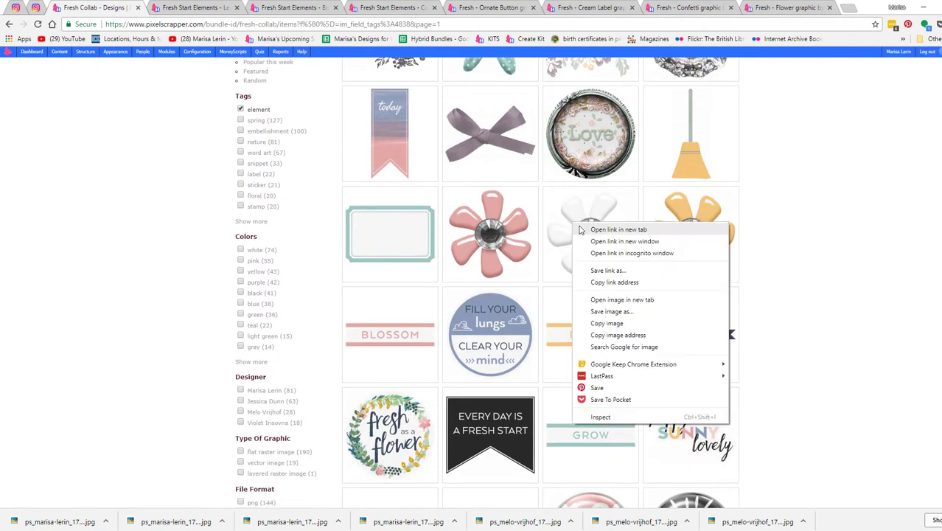
pyautogui.click(580, 229)
# Step: Open the scattered gems, floral wreath, rose bouquet and pink flower elements from the second page in new tabs
pyautogui.scroll(-1, 580, 230)
pyautogui.scroll(-3, 580, 231)
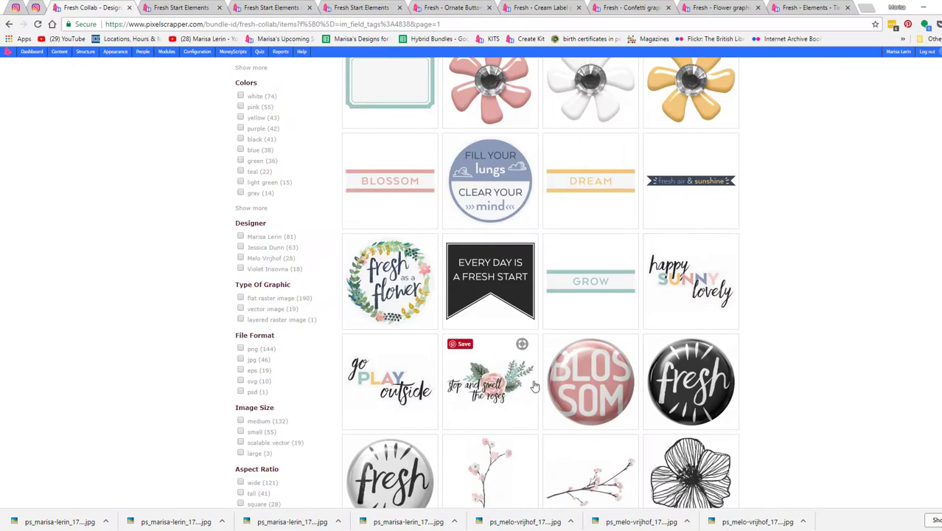
pyautogui.scroll(-1, 535, 376)
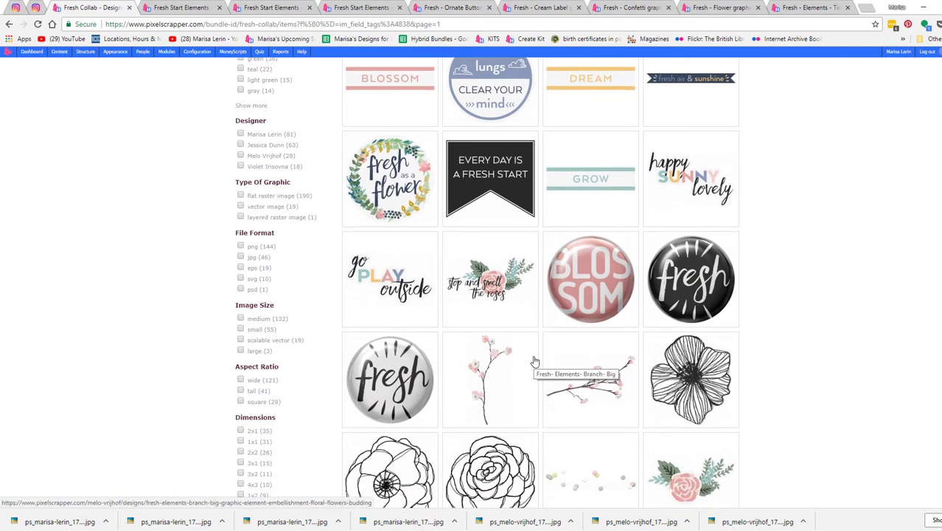
pyautogui.scroll(-3, 536, 361)
pyautogui.rightClick(612, 219)
pyautogui.click(654, 222)
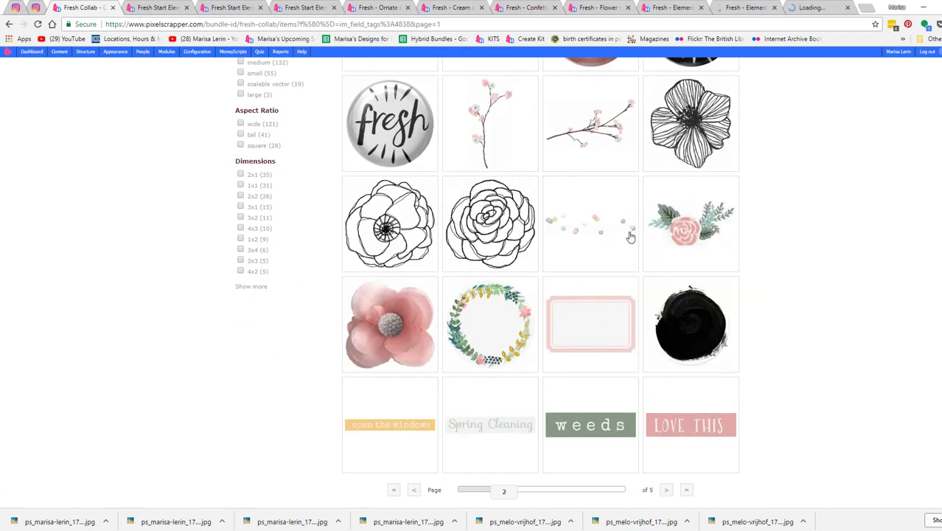
pyautogui.rightClick(509, 301)
pyautogui.click(546, 306)
pyautogui.rightClick(669, 214)
pyautogui.click(737, 290)
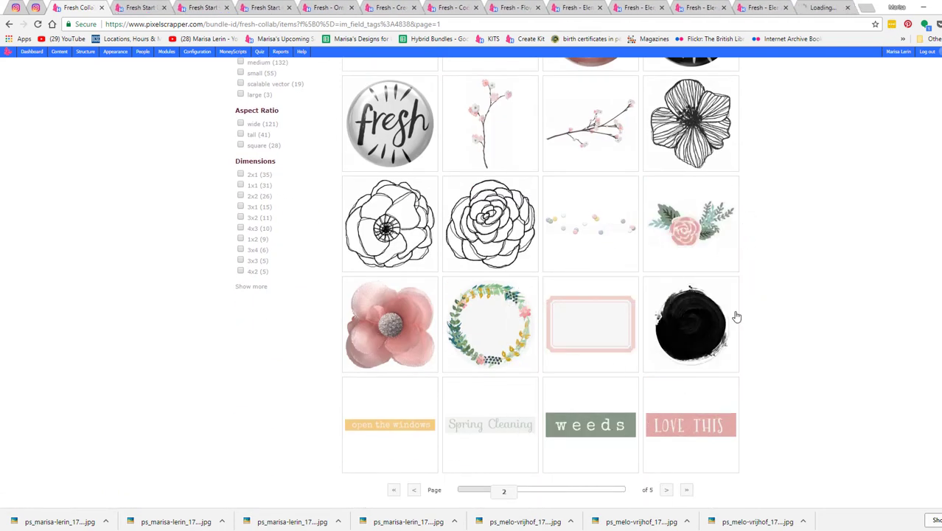
pyautogui.rightClick(419, 338)
pyautogui.click(472, 140)
# Step: Open the blue tag and the dark green lobed leaf from the third page of elements in new tabs
pyautogui.click(667, 490)
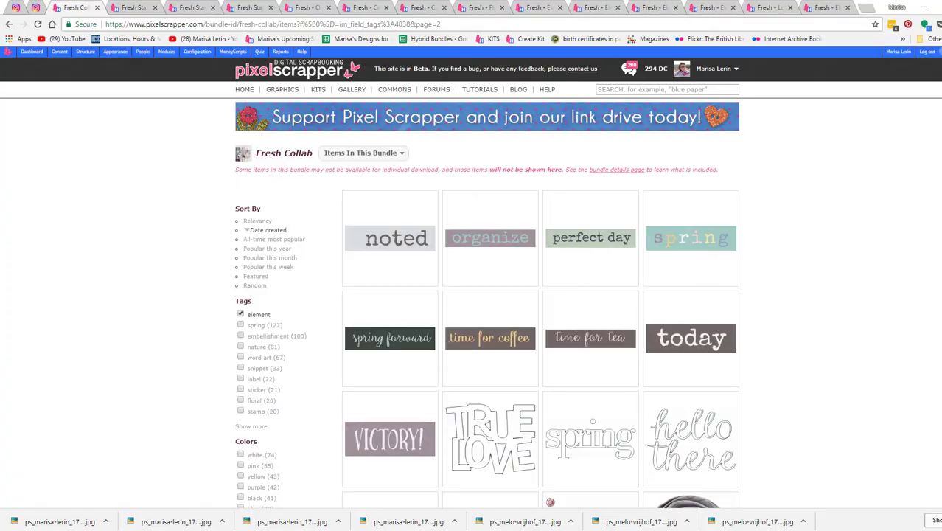
pyautogui.scroll(-9, 805, 306)
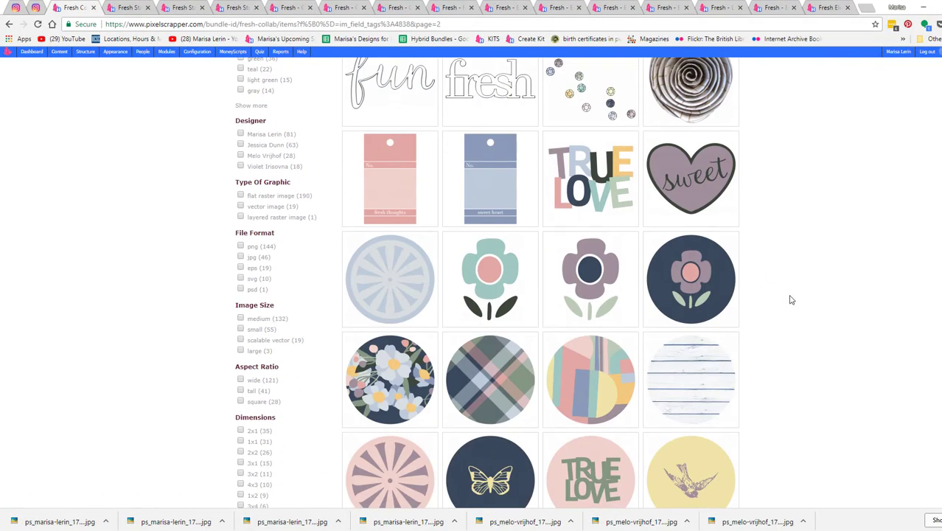
pyautogui.rightClick(508, 189)
pyautogui.press('Escape')
pyautogui.scroll(-3, 635, 218)
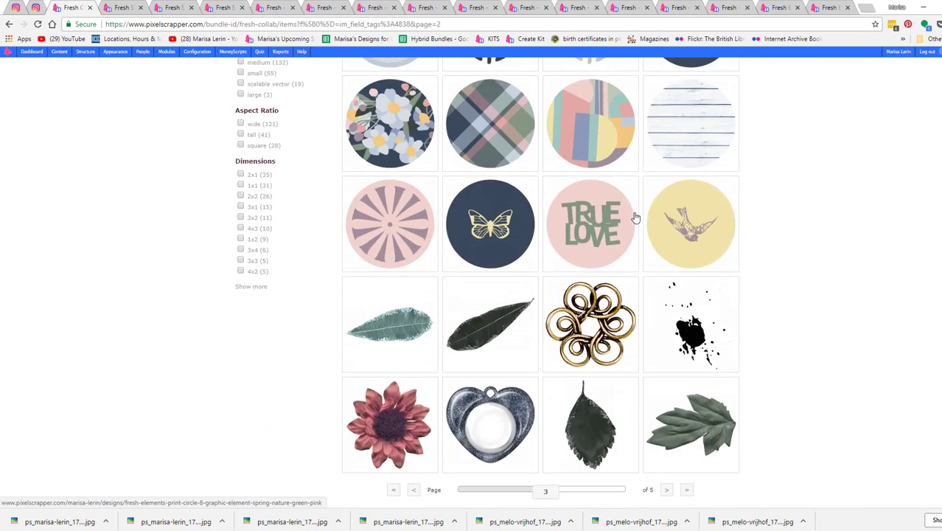
pyautogui.rightClick(696, 423)
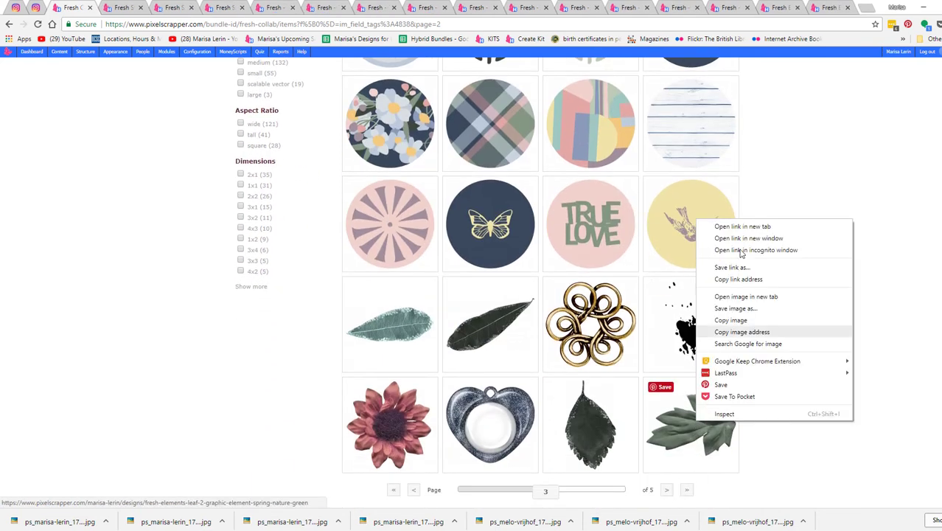
pyautogui.click(741, 226)
# Step: Open the blue beetle flair and the "in the house" word art from the fourth page of elements in new tabs
pyautogui.click(667, 490)
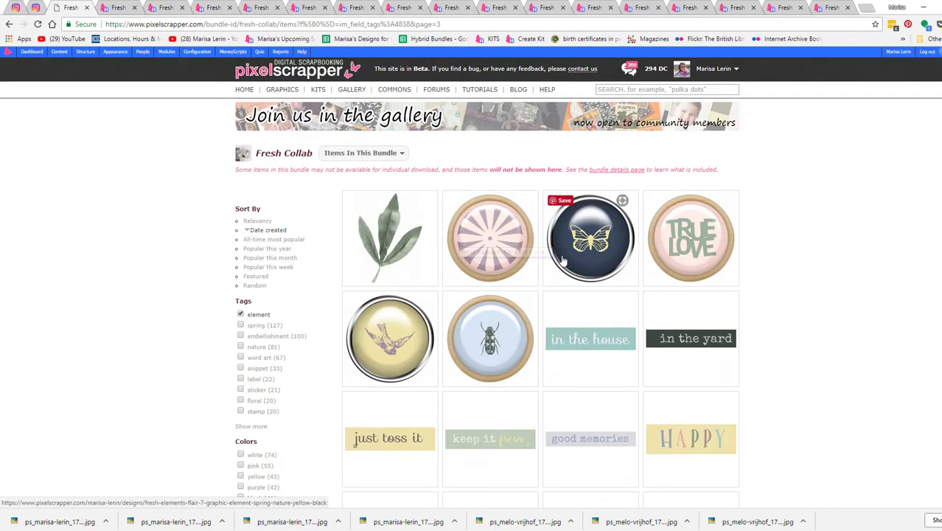
pyautogui.scroll(-2, 561, 259)
pyautogui.rightClick(579, 152)
pyautogui.rightClick(489, 169)
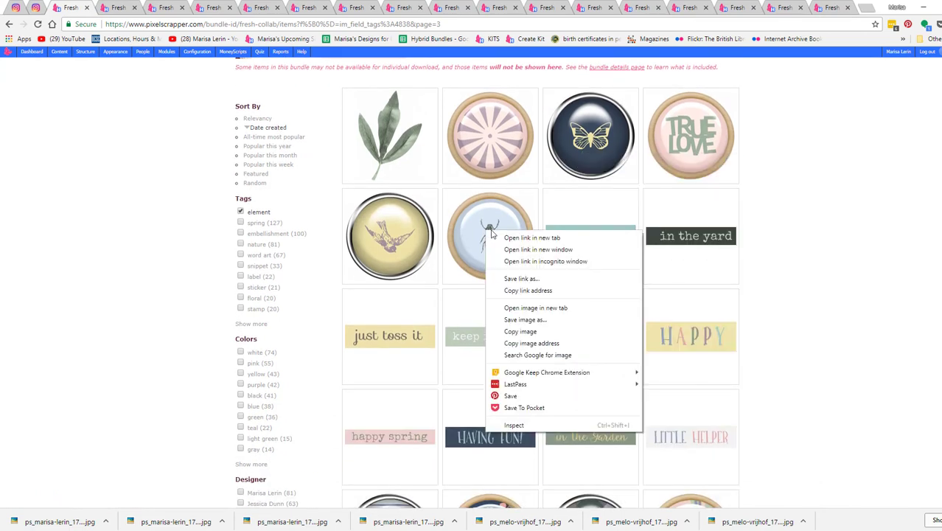
pyautogui.rightClick(586, 150)
pyautogui.click(586, 152)
pyautogui.scroll(-2, 597, 185)
pyautogui.rightClick(607, 147)
pyautogui.click(612, 151)
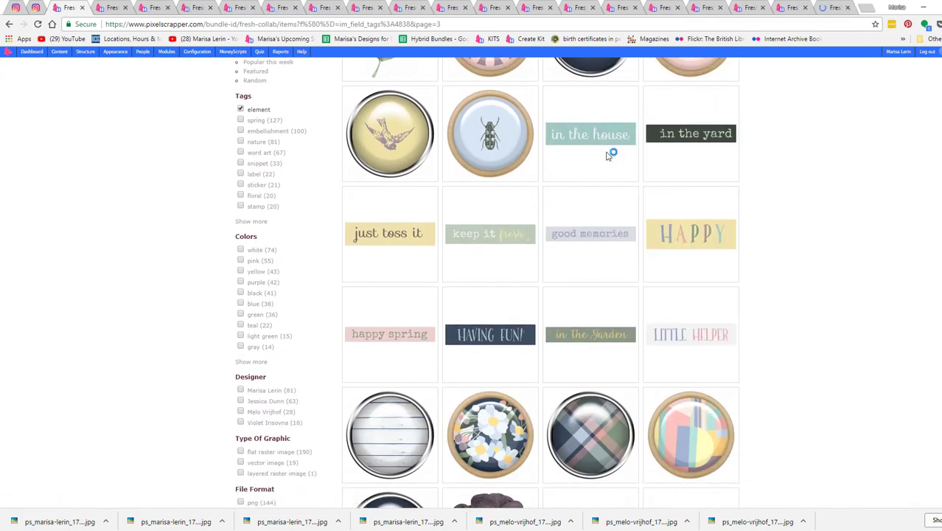
# Step: Open the black chalk butterfly from the fourth page of elements in a new tab
pyautogui.scroll(-2, 606, 155)
pyautogui.scroll(-5, 606, 154)
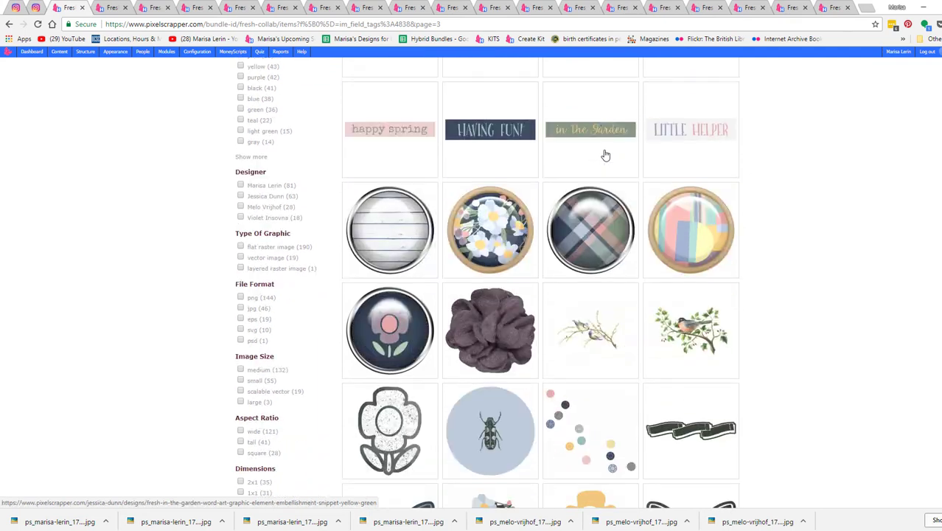
pyautogui.scroll(-3, 605, 154)
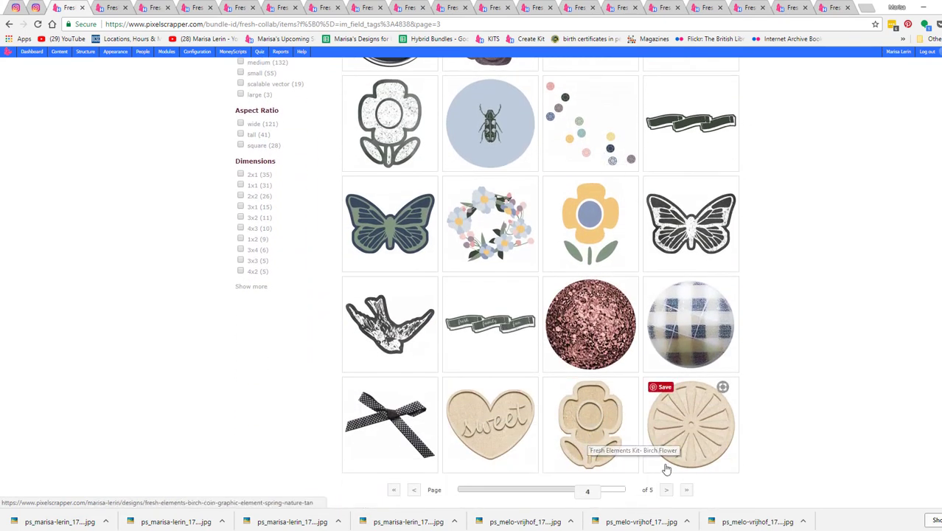
pyautogui.scroll(-10, 553, 380)
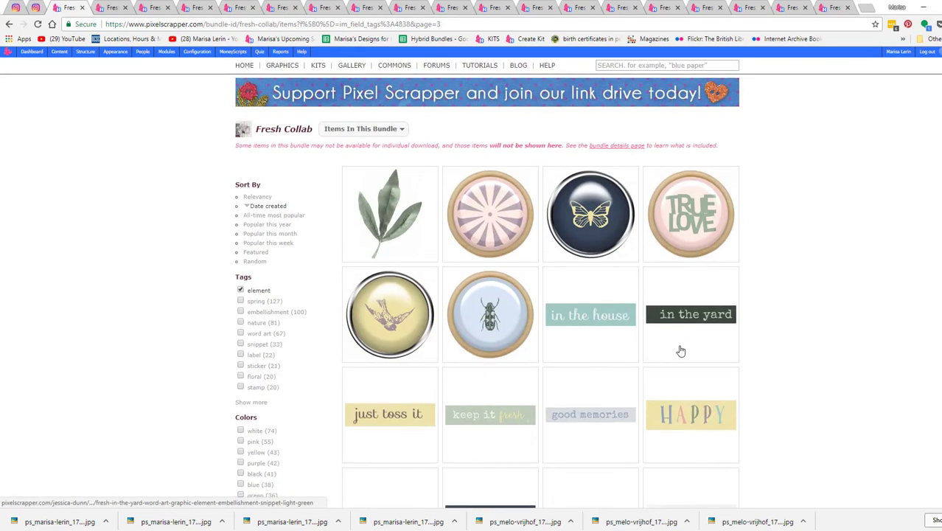
pyautogui.scroll(-10, 679, 351)
pyautogui.middleClick(707, 249)
# Step: Download the elements in the first five opened tabs, from the teal Leaf 2 through Cork Banner 2 to the Cream Label
pyautogui.click(111, 6)
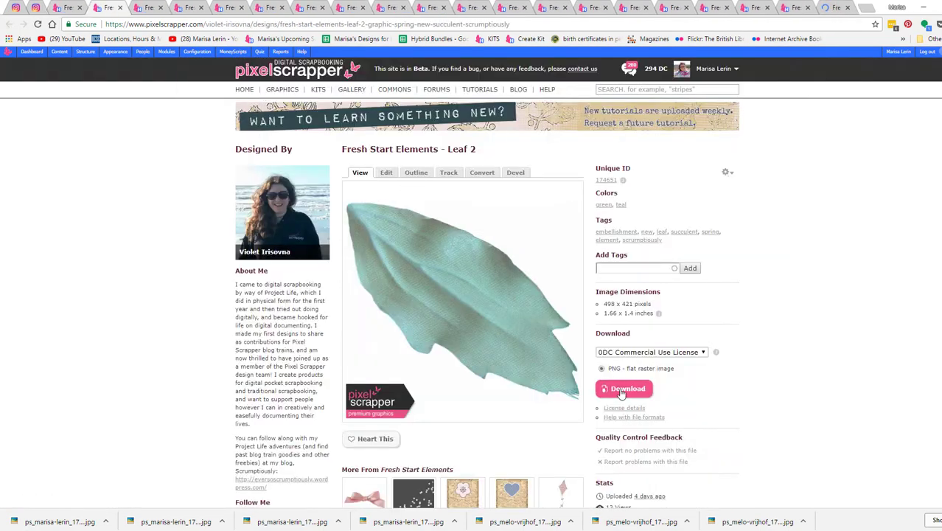
pyautogui.click(623, 391)
pyautogui.click(157, 8)
pyautogui.click(623, 389)
pyautogui.hotkey('ctrl', 'Tab')
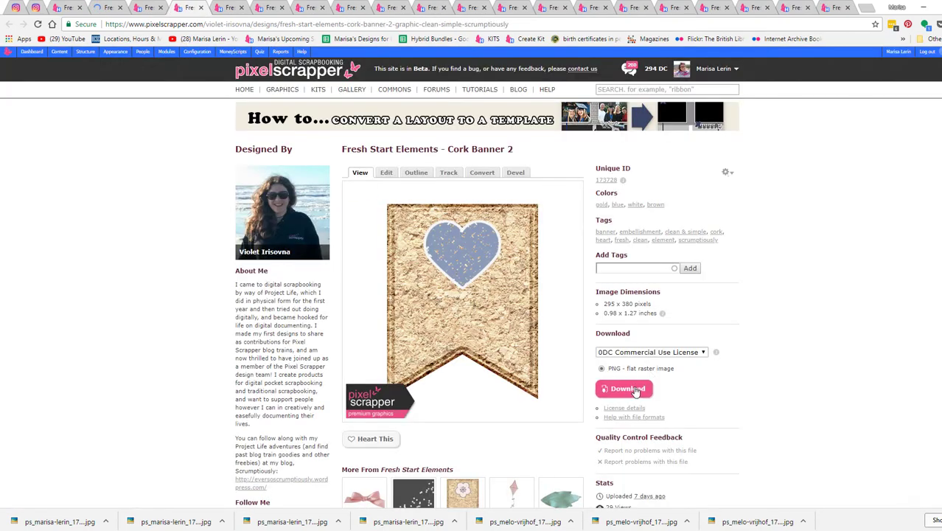
pyautogui.click(618, 390)
pyautogui.hotkey('ctrl', 'Tab')
pyautogui.click(617, 390)
pyautogui.hotkey('ctrl', 'Tab')
pyautogui.click(623, 388)
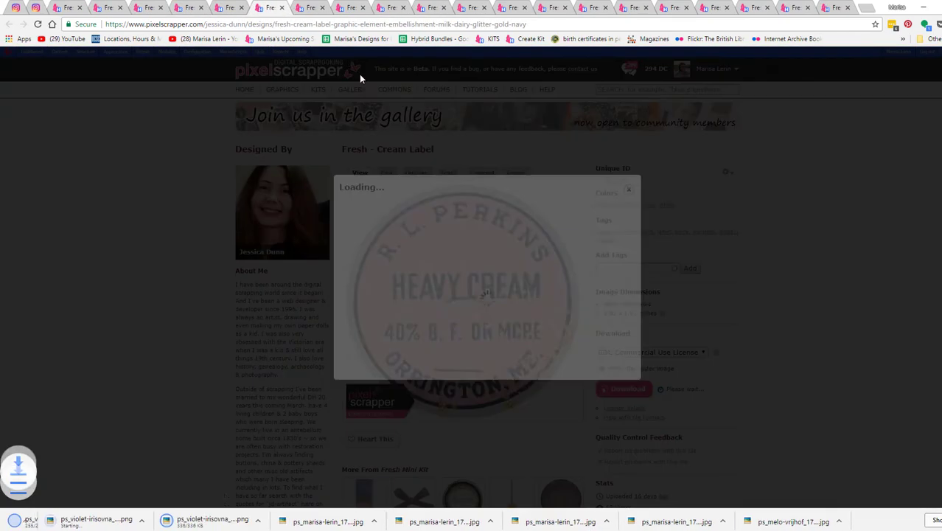
# Step: Download the elements in the next four tabs, including the teal polka-dot flower and ending with the Flower Sticker
pyautogui.hotkey('ctrl', 'Tab')
pyautogui.click(619, 381)
pyautogui.click(351, 7)
pyautogui.click(623, 381)
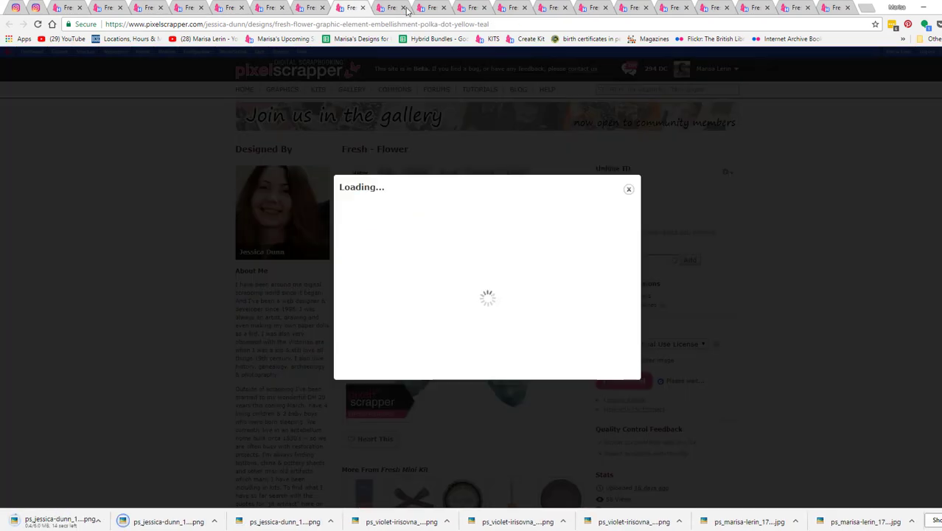
pyautogui.click(392, 6)
pyautogui.click(622, 388)
pyautogui.hotkey('ctrl', 'Tab')
pyautogui.click(623, 392)
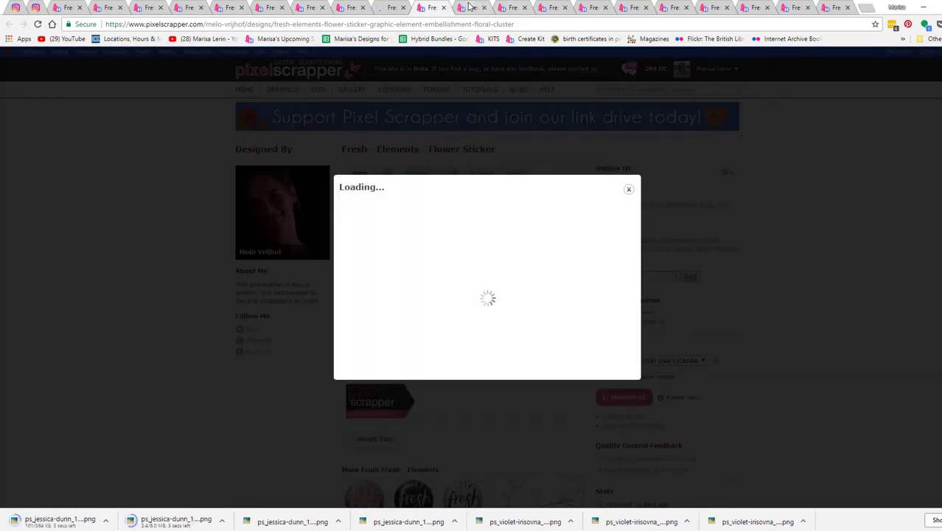
# Step: Download the elements in the next five tabs, including the Love This word art and ending with the Wire True Love
pyautogui.hotkey('ctrl', 'Tab')
pyautogui.click(623, 392)
pyautogui.hotkey('ctrl', 'Tab')
pyautogui.click(624, 405)
pyautogui.hotkey('ctrl', 'Tab')
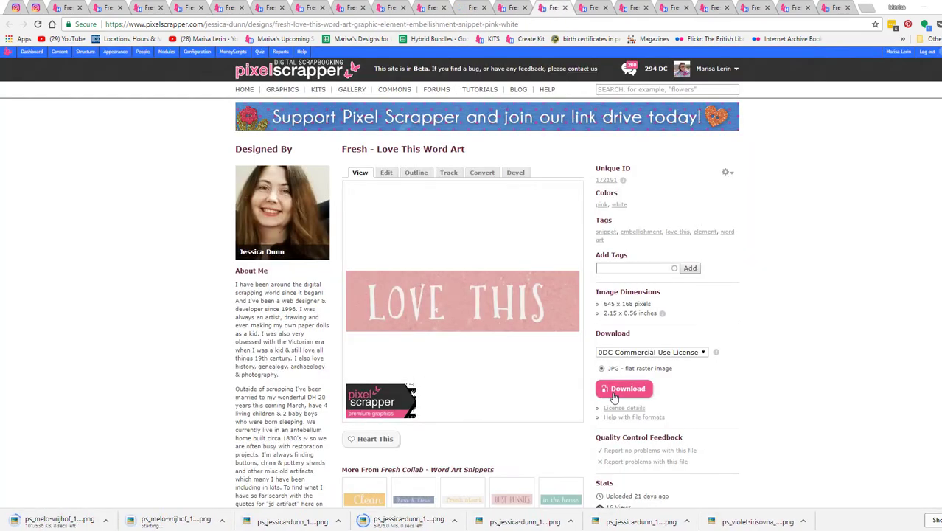
pyautogui.click(623, 389)
pyautogui.hotkey('ctrl', 'Tab')
pyautogui.click(623, 389)
pyautogui.click(640, 6)
pyautogui.click(623, 385)
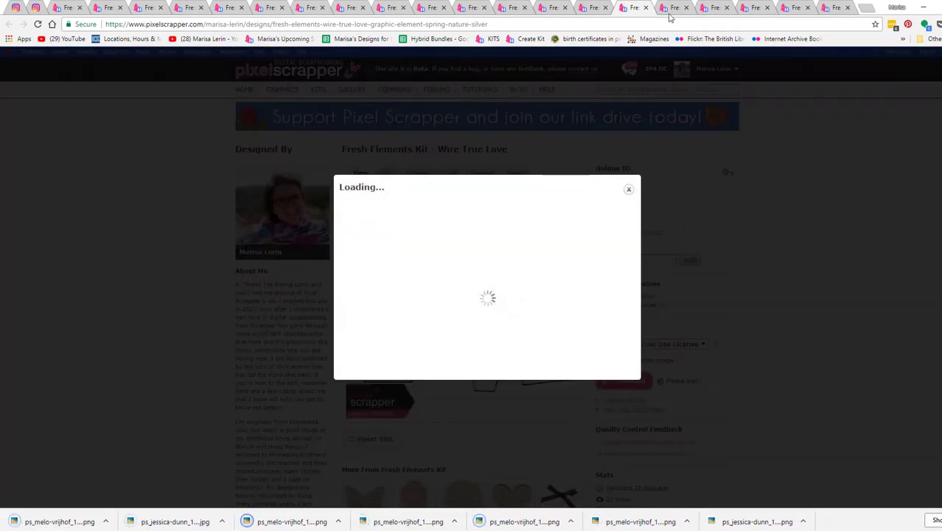
# Step: Download the elements in the last five tabs, including the dark green Leaf 2 and ending with the Chalk Butterfly
pyautogui.click(675, 7)
pyautogui.click(624, 381)
pyautogui.click(715, 8)
pyautogui.click(624, 381)
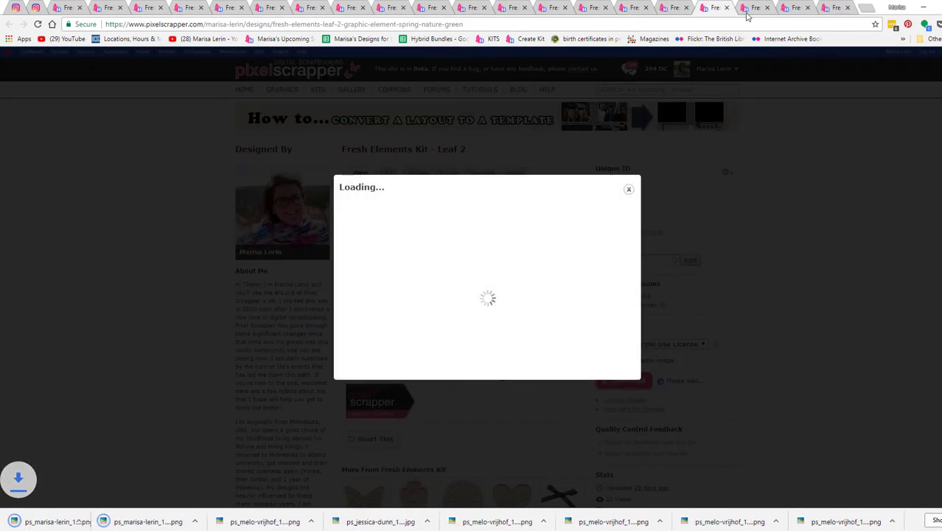
pyautogui.click(755, 7)
pyautogui.click(624, 381)
pyautogui.click(795, 7)
pyautogui.click(624, 381)
pyautogui.click(835, 7)
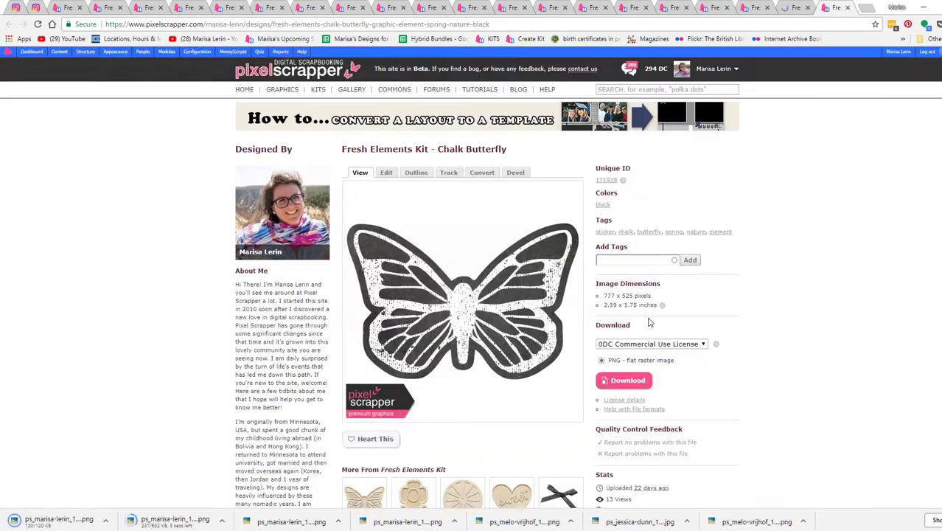
pyautogui.click(624, 381)
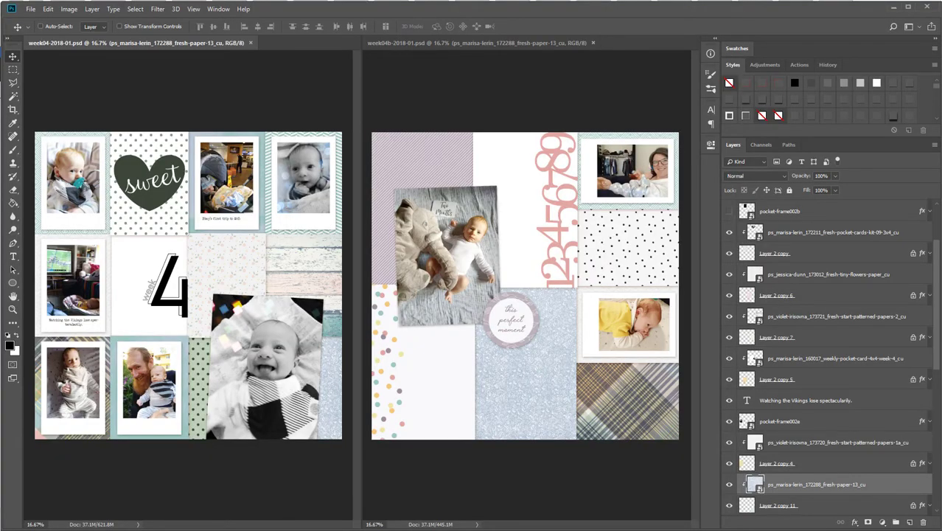
# Step: Switch to Photoshop and place the pink flower with a drop shadow above all first-page layers, between the two upper-right photos
pyautogui.press('Return')
pyautogui.moveTo(270, 296); pyautogui.dragTo(270, 294)
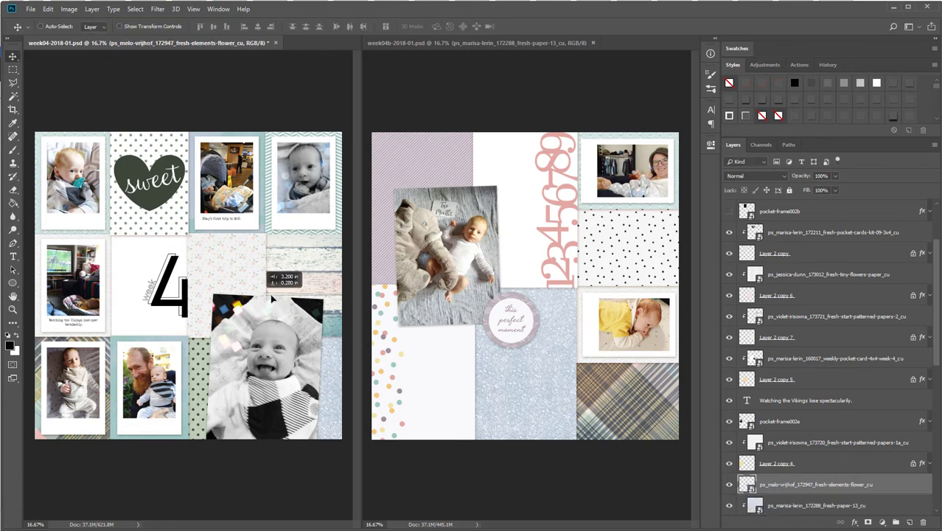
pyautogui.moveTo(801, 488); pyautogui.dragTo(793, 209)
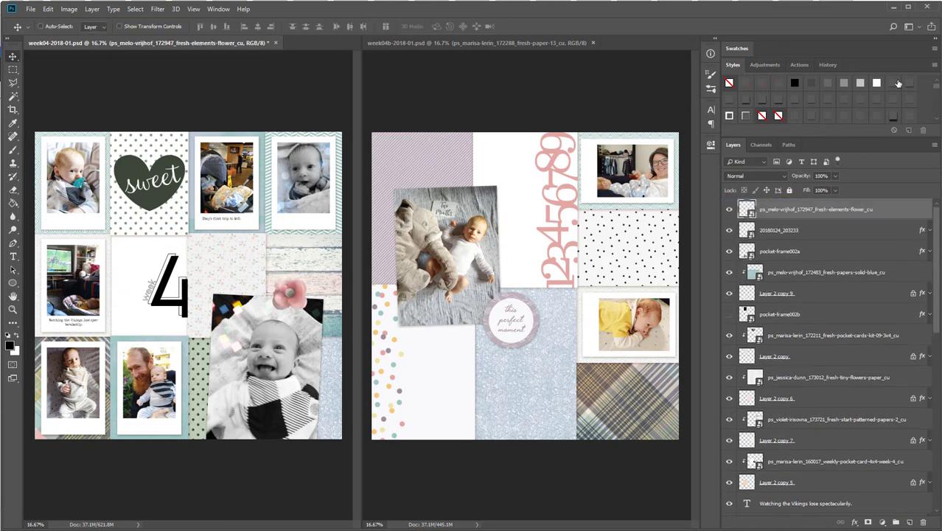
pyautogui.moveTo(280, 304); pyautogui.dragTo(273, 233)
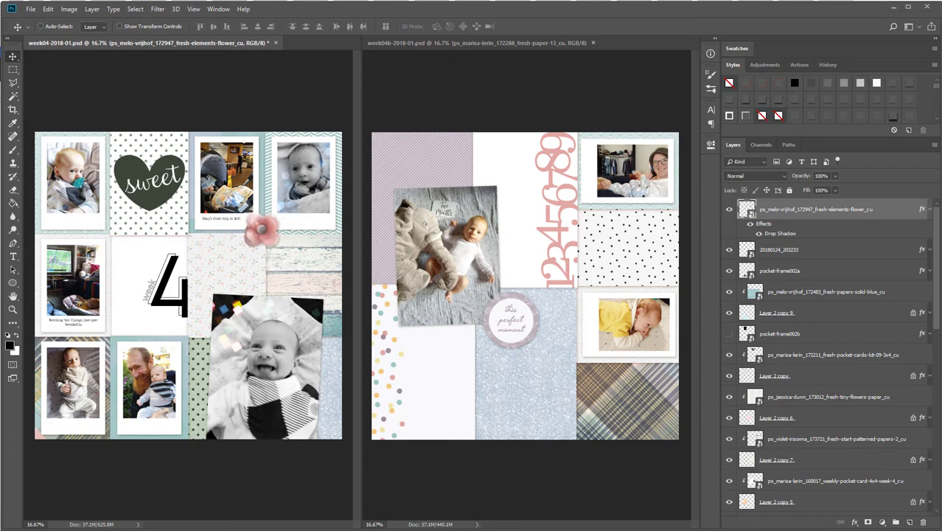
# Step: Add the dark green leaf to the first page with a drop shadow, layered beneath the pink flower and pointing out to its right
pyautogui.moveTo(236, 318); pyautogui.dragTo(203, 179)
pyautogui.press('Return')
pyautogui.click(838, 85)
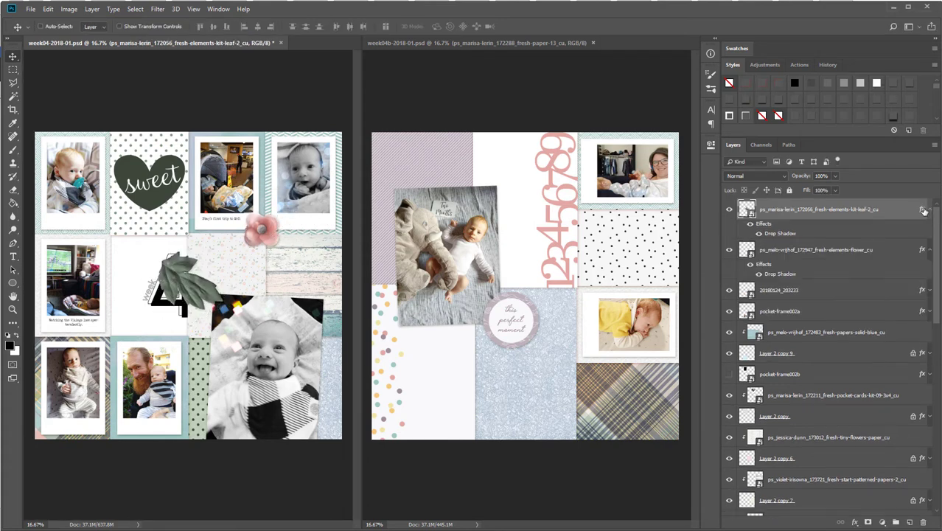
pyautogui.click(930, 209)
pyautogui.moveTo(869, 213); pyautogui.dragTo(843, 250)
pyautogui.click(930, 210)
pyautogui.moveTo(220, 286); pyautogui.dragTo(321, 251)
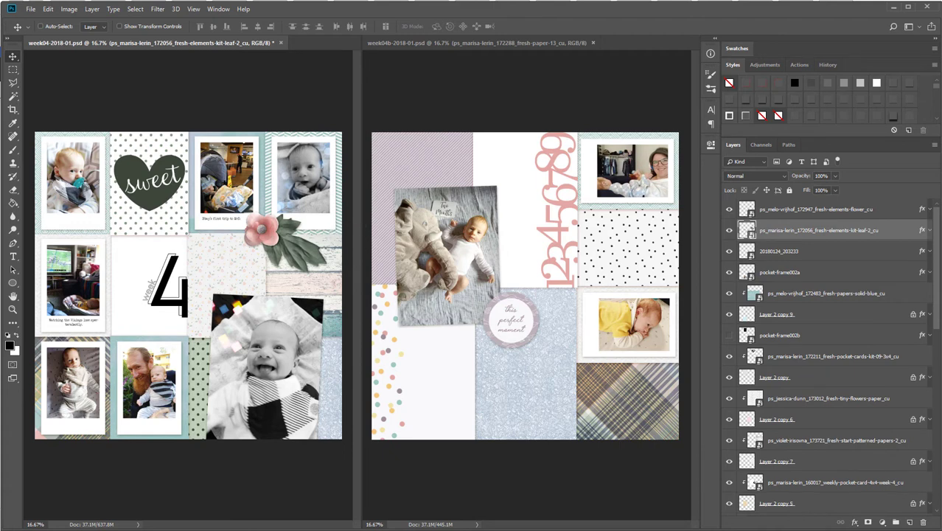
# Step: Add the confetti with a drop shadow beneath the leaf on the first page and transform it to fit around the flower cluster
pyautogui.moveTo(2, 236); pyautogui.dragTo(215, 237)
pyautogui.press('Return')
pyautogui.moveTo(794, 232); pyautogui.dragTo(791, 259)
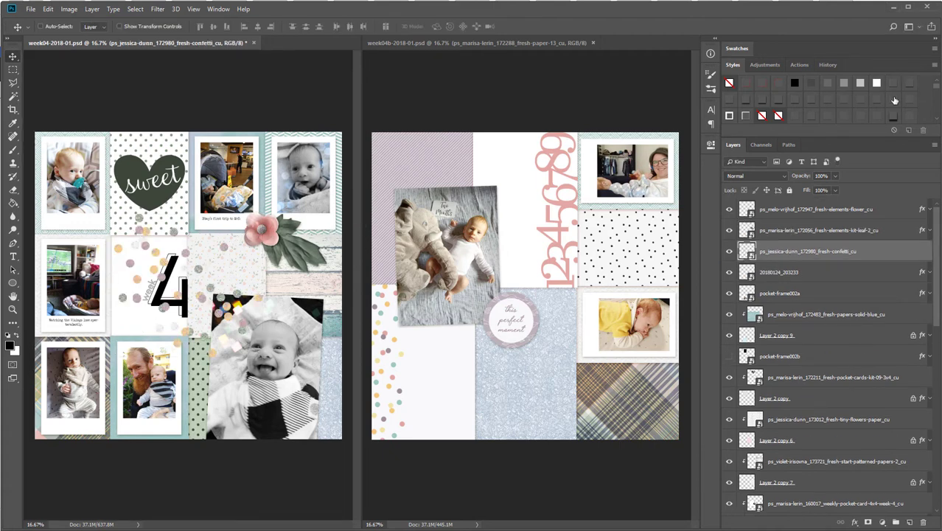
pyautogui.click(894, 100)
pyautogui.moveTo(244, 336); pyautogui.dragTo(353, 320)
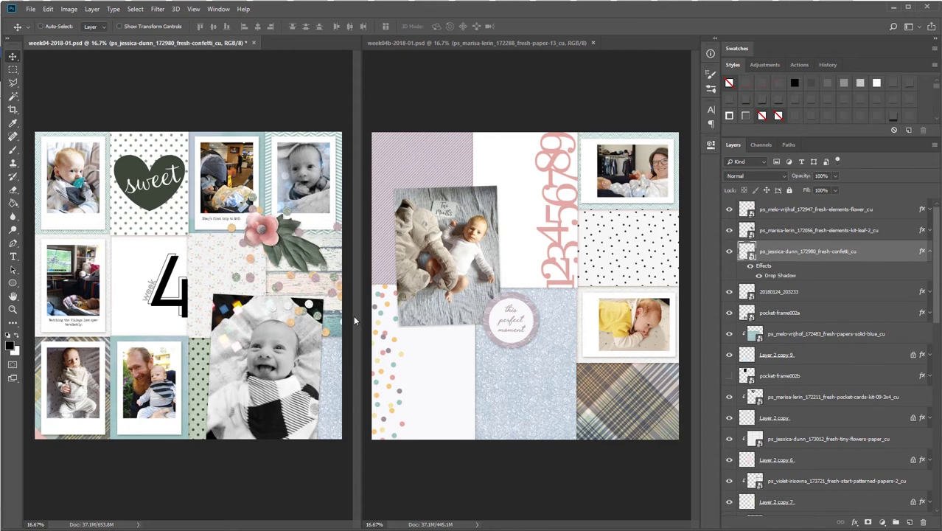
pyautogui.hotkey('ctrl', 't')
pyautogui.moveTo(224, 338); pyautogui.dragTo(246, 295)
pyautogui.press('Return')
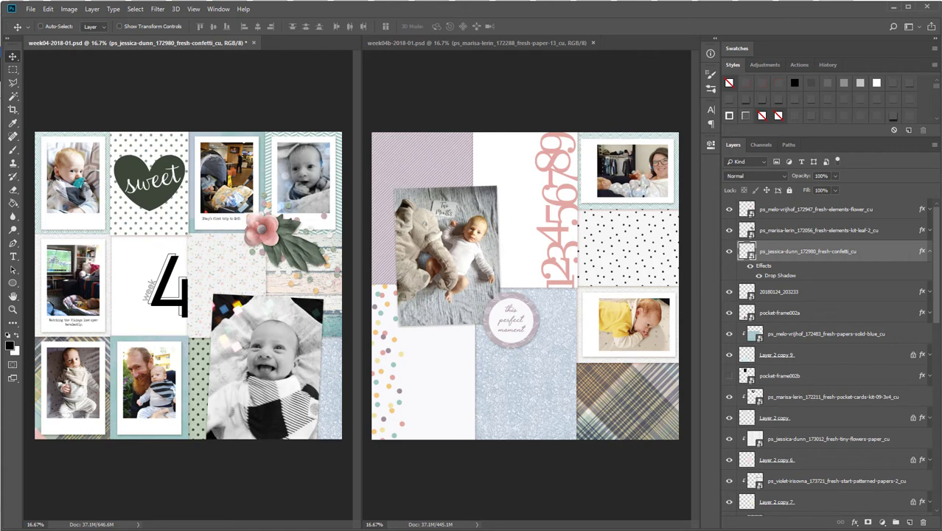
# Step: Add the tiny white flower with a drop shadow as the second page's top layer, on the round "this perfect moment" label's upper edge
pyautogui.moveTo(936, 311); pyautogui.dragTo(478, 300)
pyautogui.moveTo(794, 356); pyautogui.dragTo(811, 200)
pyautogui.click(894, 100)
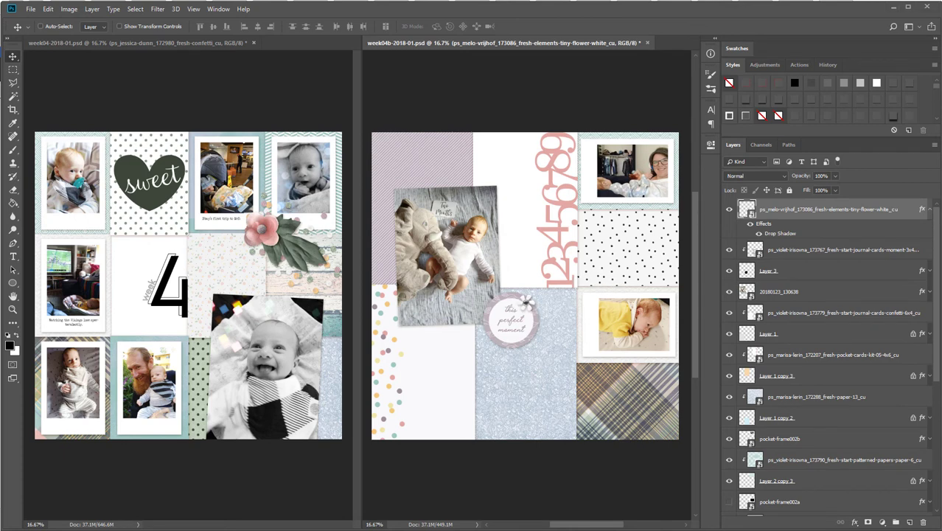
# Step: Place the wire True Love word art on the second page with a drop shadow
pyautogui.moveTo(1, 222); pyautogui.dragTo(539, 276)
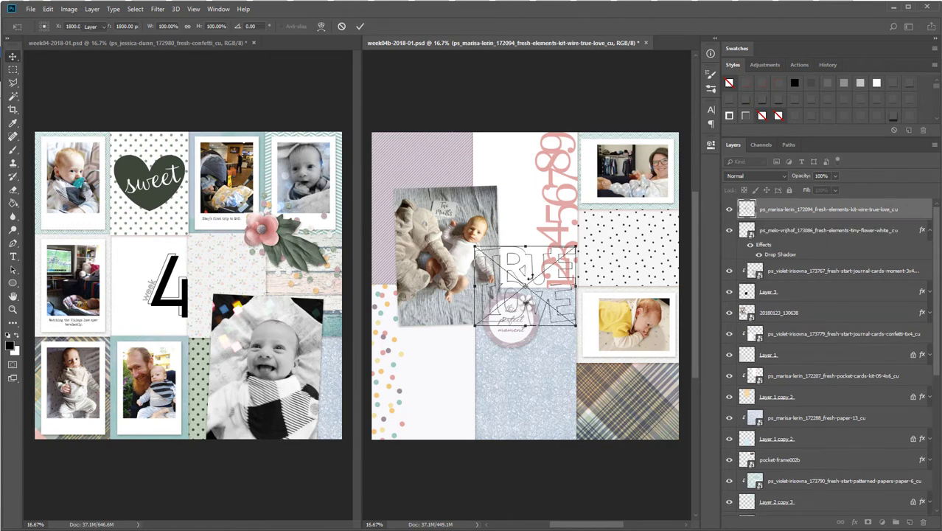
pyautogui.press('Return')
pyautogui.click(858, 101)
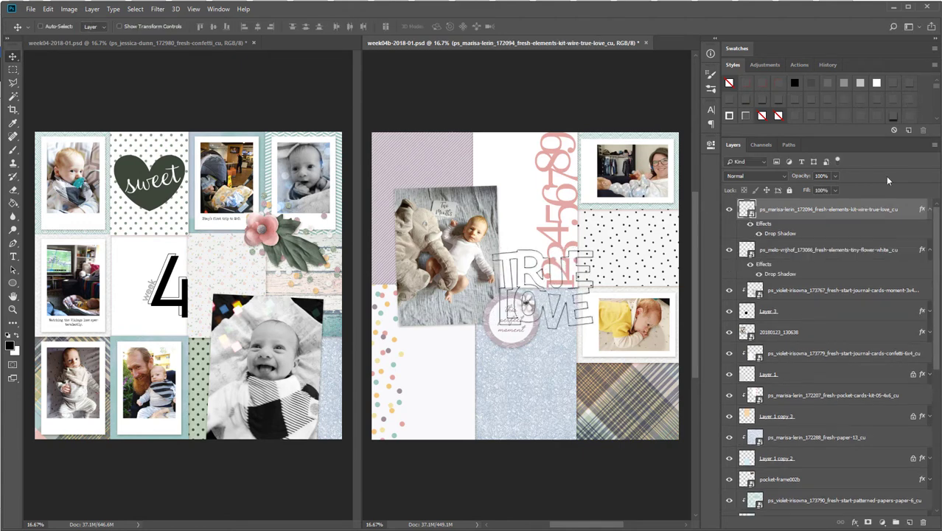
pyautogui.click(930, 210)
pyautogui.click(931, 229)
pyautogui.click(929, 231)
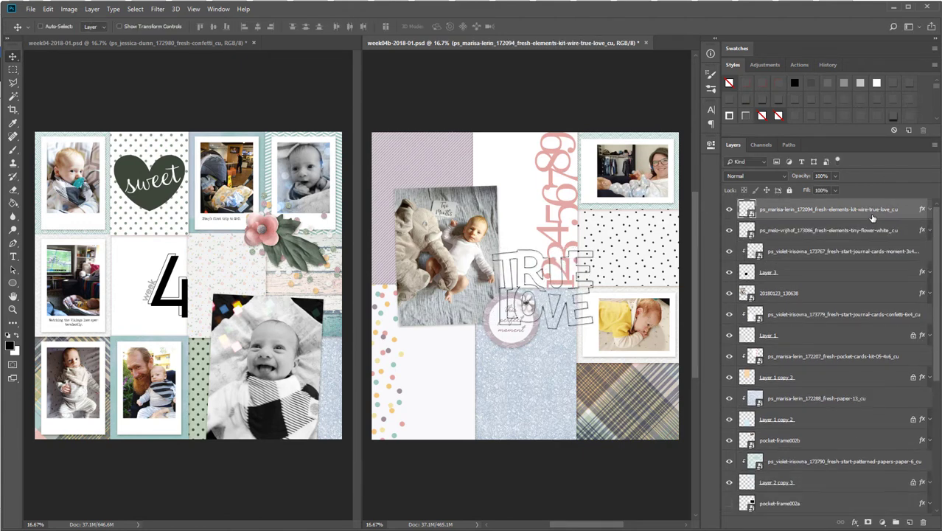
# Step: Layer the True Love word art beneath the round label, position it across the large photo's lower edge, and save the second page
pyautogui.moveTo(825, 209); pyautogui.dragTo(825, 239)
pyautogui.moveTo(596, 285); pyautogui.dragTo(510, 338)
pyautogui.moveTo(802, 231); pyautogui.dragTo(799, 282)
pyautogui.moveTo(443, 364); pyautogui.dragTo(426, 357)
pyautogui.hotkey('ctrl', 's')
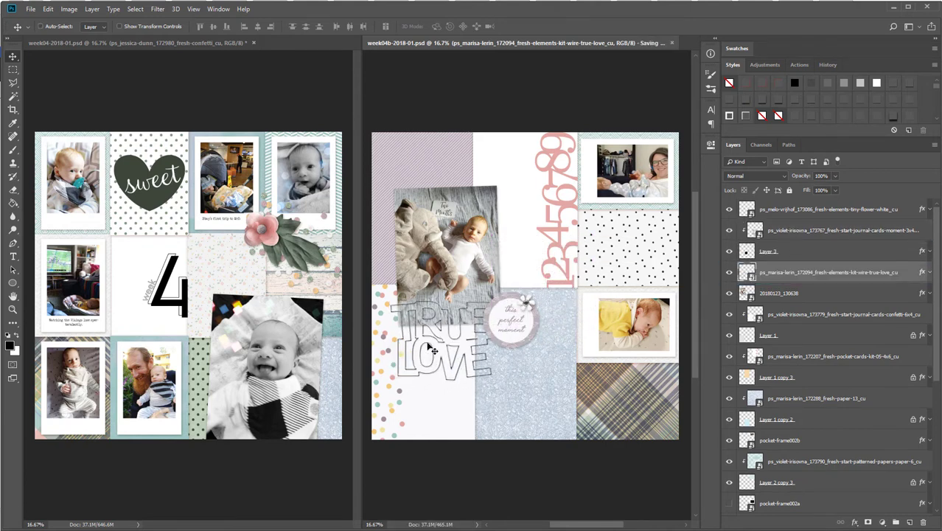
# Step: Add the cork heart banner to the second page at the lower right corner of the yellow-outfit photo
pyautogui.hotkey('ctrl', 'v')
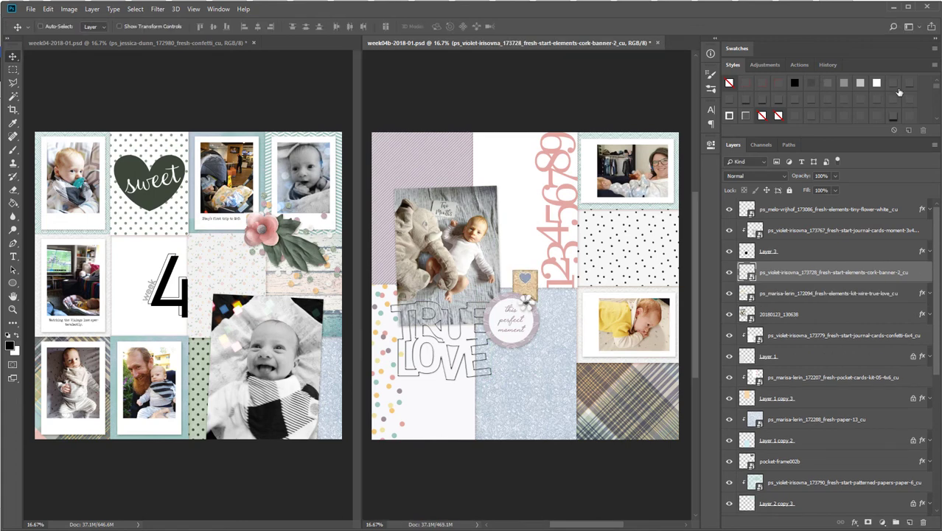
pyautogui.moveTo(525, 288); pyautogui.dragTo(659, 361)
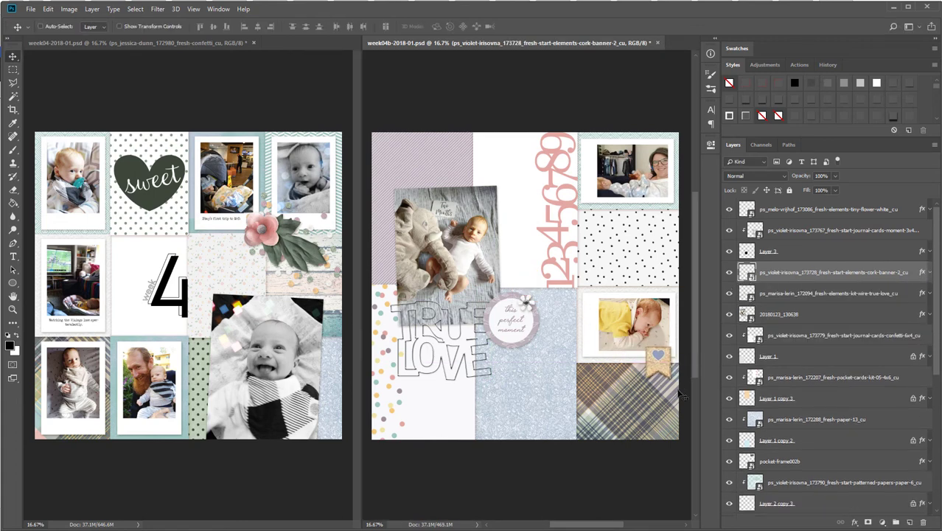
# Step: Add the chalk butterfly to the first page with a drop shadow, at the lower left corner of the week 4 card
pyautogui.click(139, 43)
pyautogui.press('Return')
pyautogui.click(894, 116)
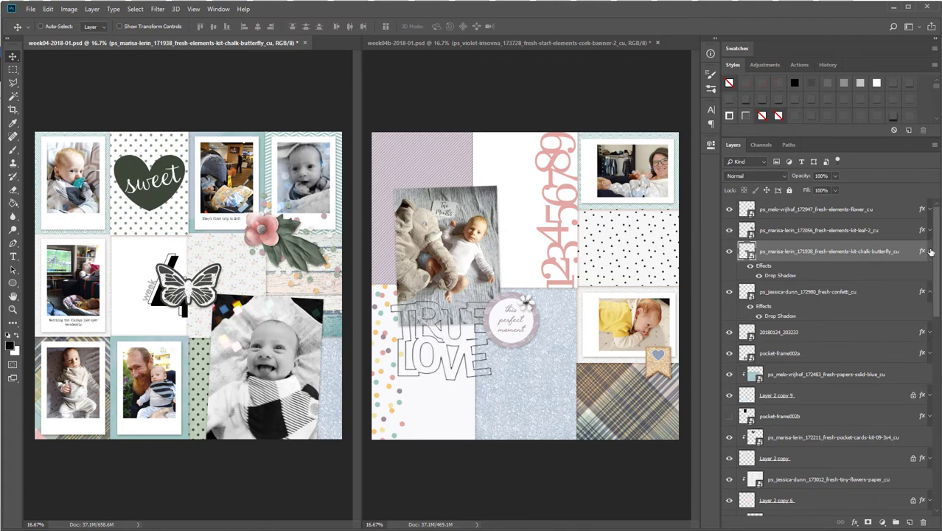
pyautogui.click(930, 251)
pyautogui.moveTo(190, 267); pyautogui.dragTo(157, 317)
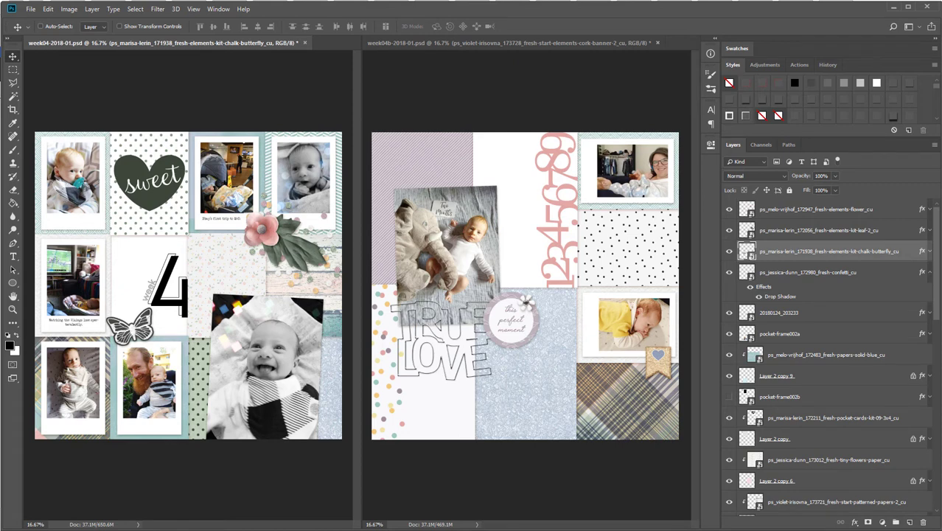
# Step: Place the rose flower sticker on the second page beneath the round label and give it a drop shadow
pyautogui.moveTo(1, 382); pyautogui.dragTo(416, 380)
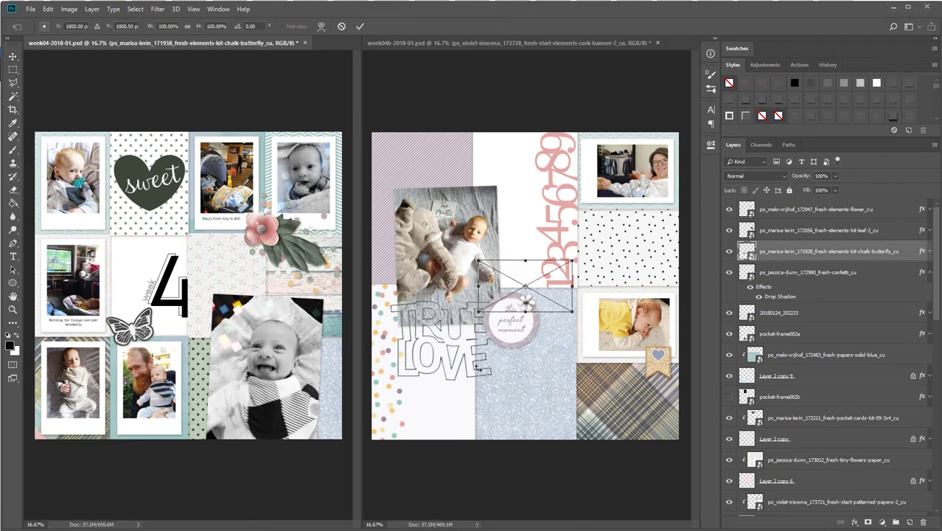
pyautogui.moveTo(577, 255); pyautogui.dragTo(558, 209)
pyautogui.press('Return')
pyautogui.click(847, 118)
pyautogui.click(929, 272)
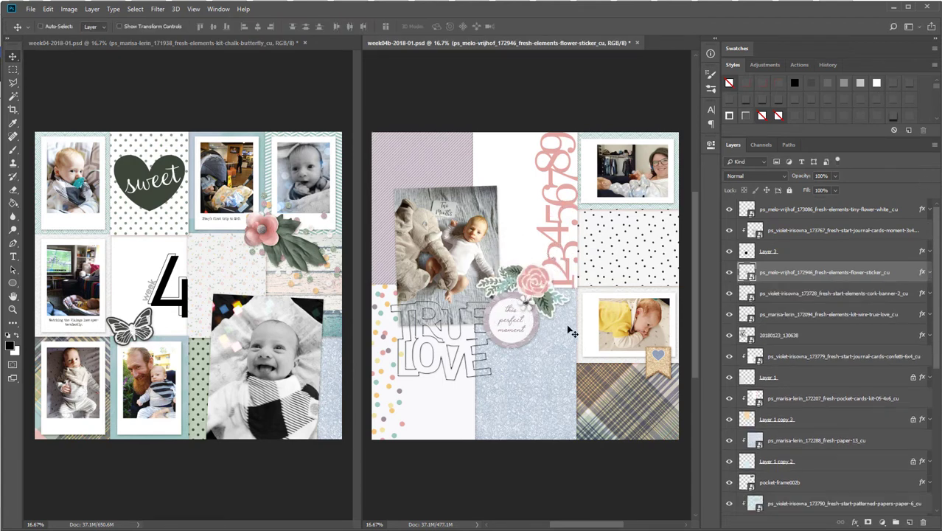
# Step: Move the rose sticker to the round label's lower left edge, overlapping the True Love word art, and rotate it
pyautogui.moveTo(568, 328); pyautogui.dragTo(496, 380)
pyautogui.hotkey('ctrl', 't')
pyautogui.press('Return')
pyautogui.press('Return')
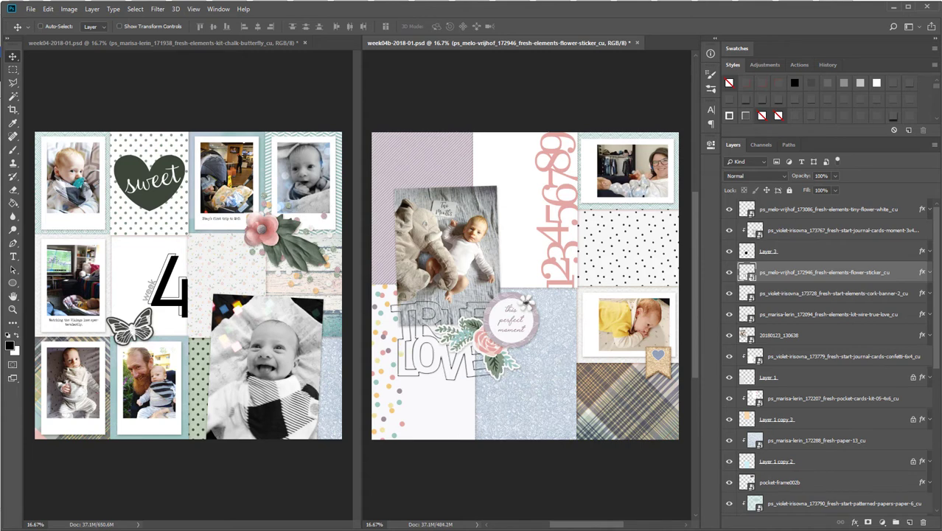
# Step: Duplicate the first page's confetti and move the copy over the week 4 card, around the butterfly
pyautogui.rightClick(313, 279)
pyautogui.click(320, 284)
pyautogui.hotkey('ctrl', 'j')
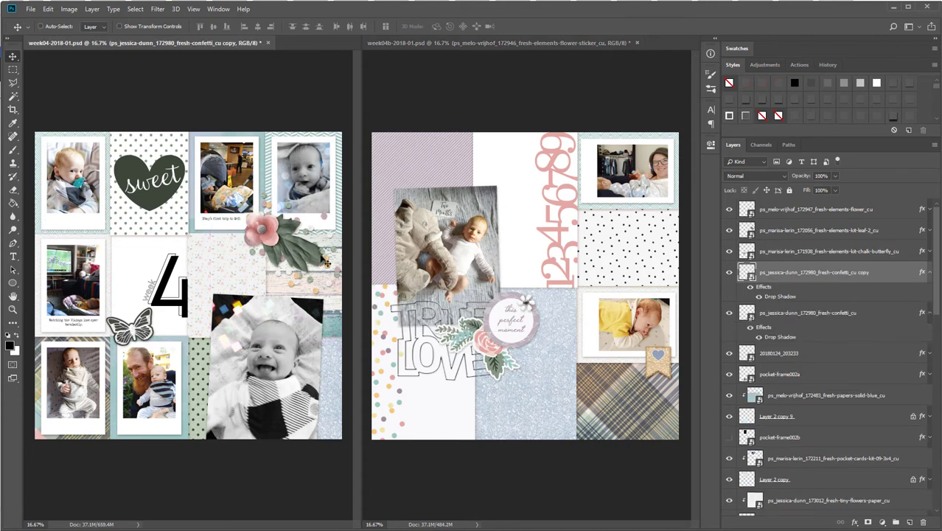
pyautogui.moveTo(320, 256); pyautogui.dragTo(175, 325)
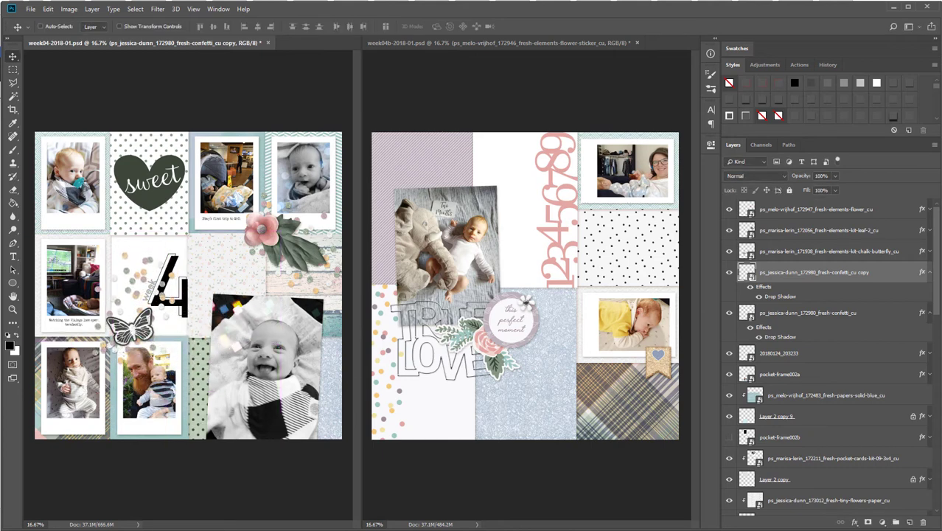
# Step: Add the teal "in the house" word art to the first page with a drop shadow, tucked behind the butterfly's left wing
pyautogui.moveTo(2, 271); pyautogui.dragTo(70, 341)
pyautogui.click(892, 84)
pyautogui.click(929, 272)
pyautogui.hotkey('ctrl', 't')
pyautogui.press('Return')
pyautogui.moveTo(138, 334); pyautogui.dragTo(140, 332)
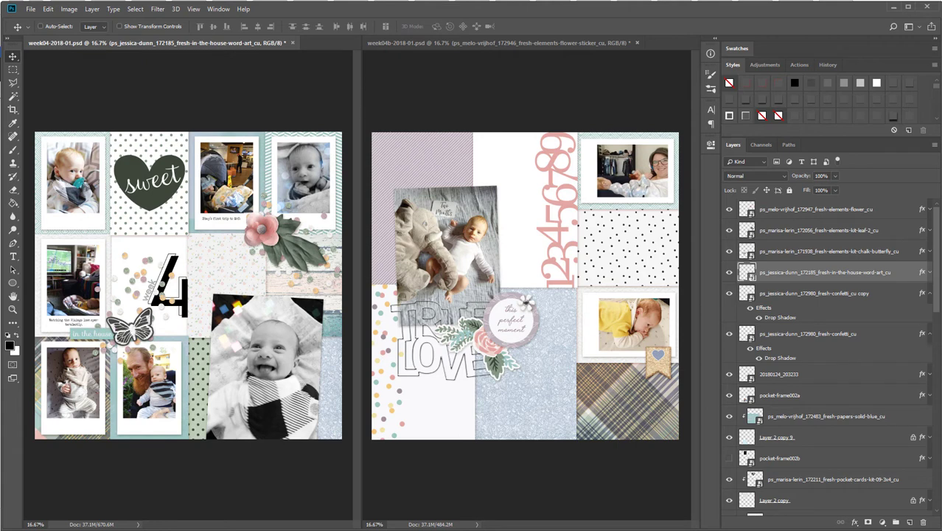
# Step: Add the pink "love this" word art with a drop shadow, layered between the flower and the leaf, just right of the flower
pyautogui.moveTo(268, 225); pyautogui.dragTo(340, 234)
pyautogui.press('Return')
pyautogui.click(826, 102)
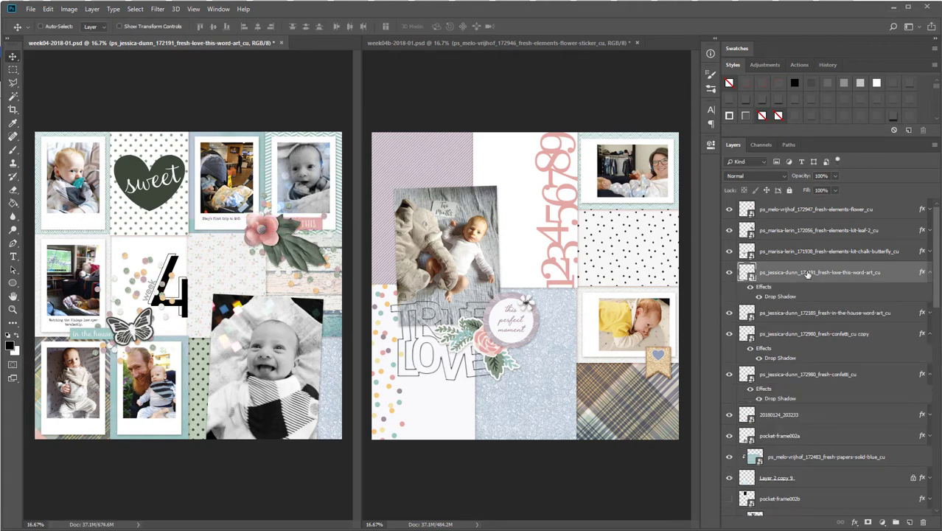
pyautogui.click(930, 273)
pyautogui.moveTo(872, 269); pyautogui.dragTo(864, 221)
pyautogui.click(413, 230)
pyautogui.click(304, 230)
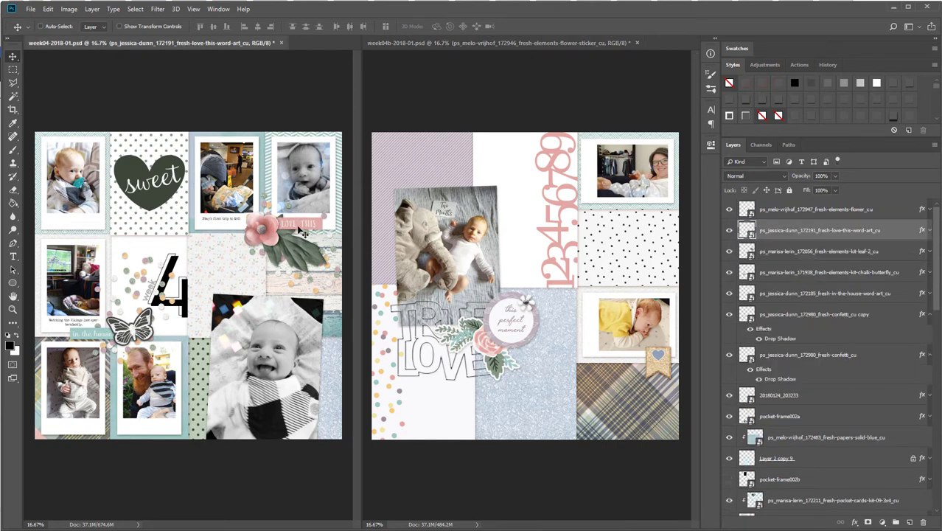
pyautogui.moveTo(301, 230); pyautogui.dragTo(299, 234)
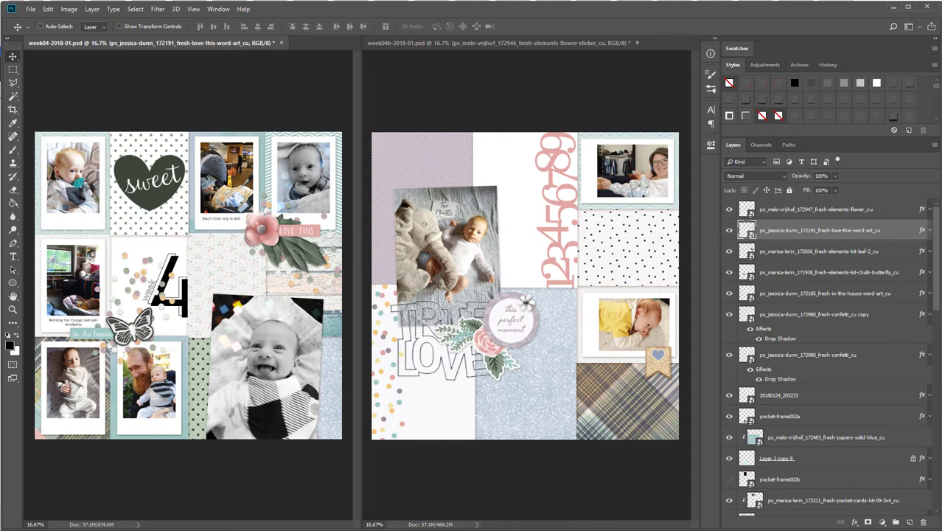
# Step: Add the teal flower to the second page with a drop shadow, at the upper photo's lower left corner
pyautogui.moveTo(941, 211); pyautogui.dragTo(638, 211)
pyautogui.press('Return')
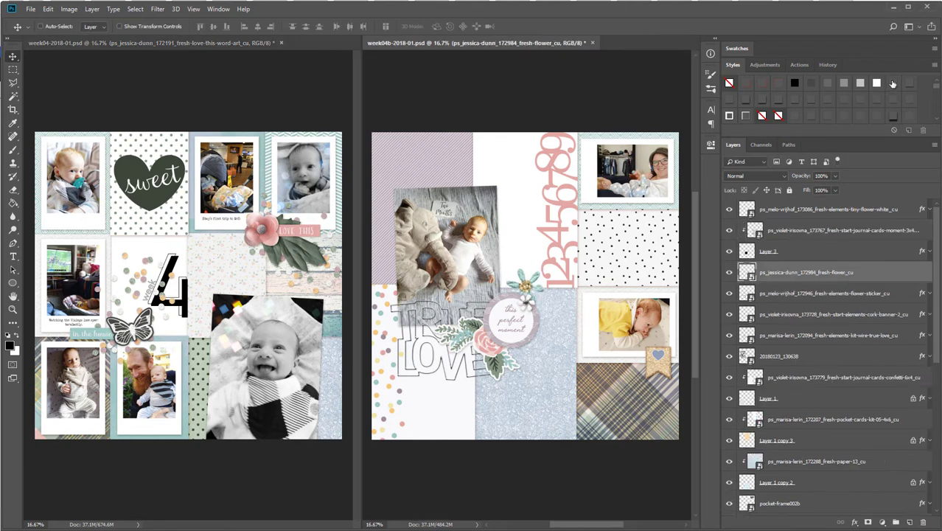
pyautogui.click(893, 84)
pyautogui.click(929, 272)
pyautogui.moveTo(550, 273); pyautogui.dragTo(610, 213)
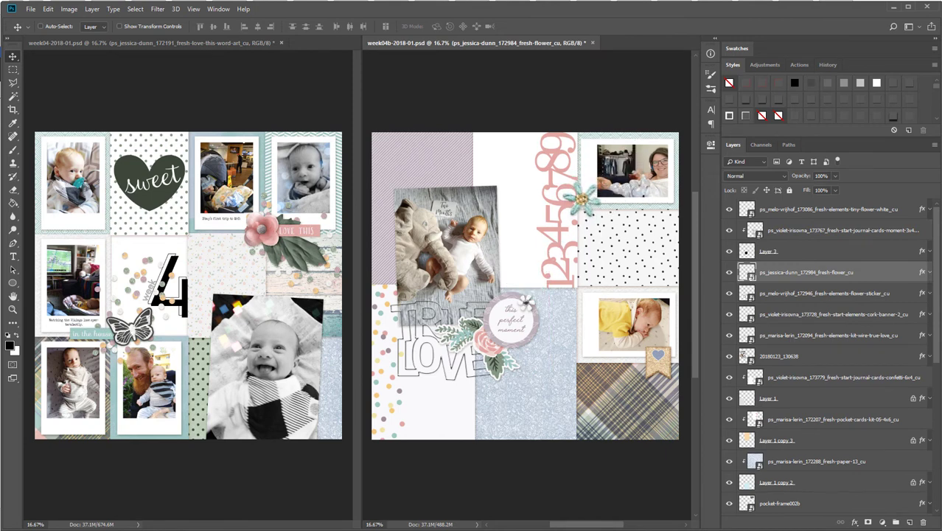
# Step: Copy the first page's duplicated confetti onto the second page, layered beneath the teal flower
pyautogui.rightClick(150, 263)
pyautogui.click(168, 268)
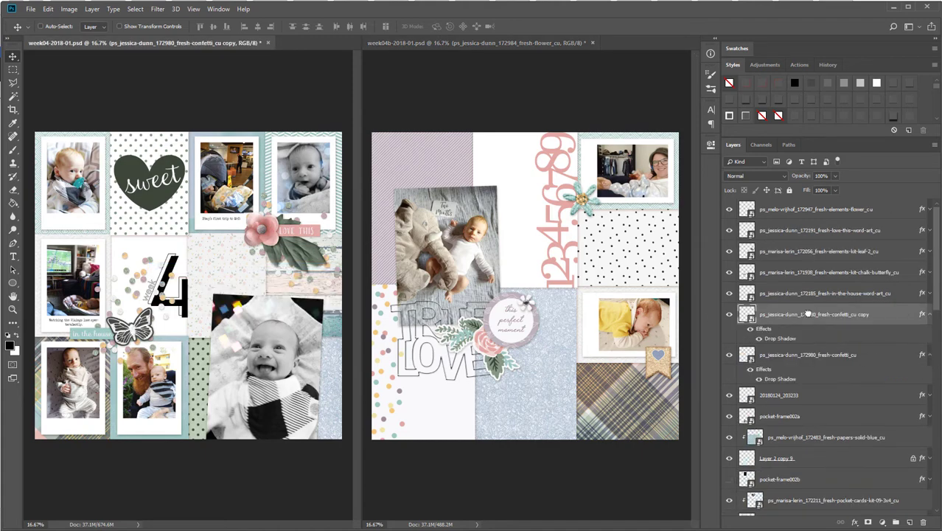
pyautogui.moveTo(807, 314); pyautogui.dragTo(594, 253)
pyautogui.hotkey('ctrl', '[')
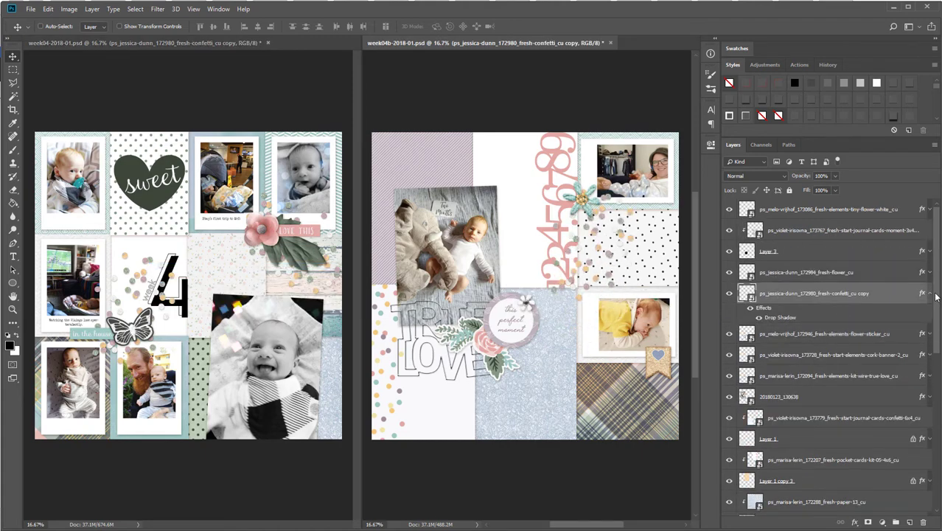
# Step: Rotate the second page's confetti by about 175.6° and move it beside the round label, over the rose sticker and blue paper
pyautogui.hotkey('ctrl', 't')
pyautogui.moveTo(574, 344); pyautogui.dragTo(679, 291)
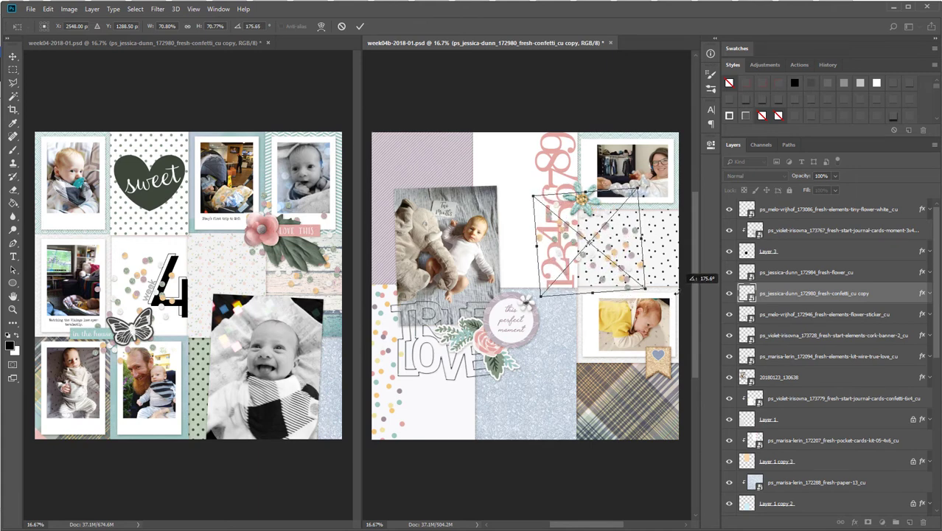
pyautogui.press('Return')
pyautogui.moveTo(605, 264); pyautogui.dragTo(526, 365)
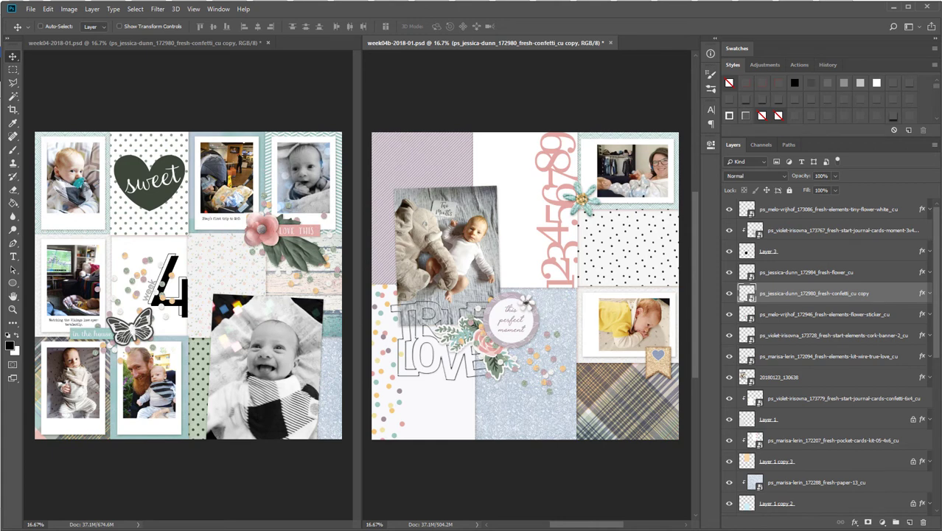
# Step: Add the blue print tag to the second page, layer it beneath the large photo and tuck it behind the photo's right edge
pyautogui.hotkey('ctrl', 'v')
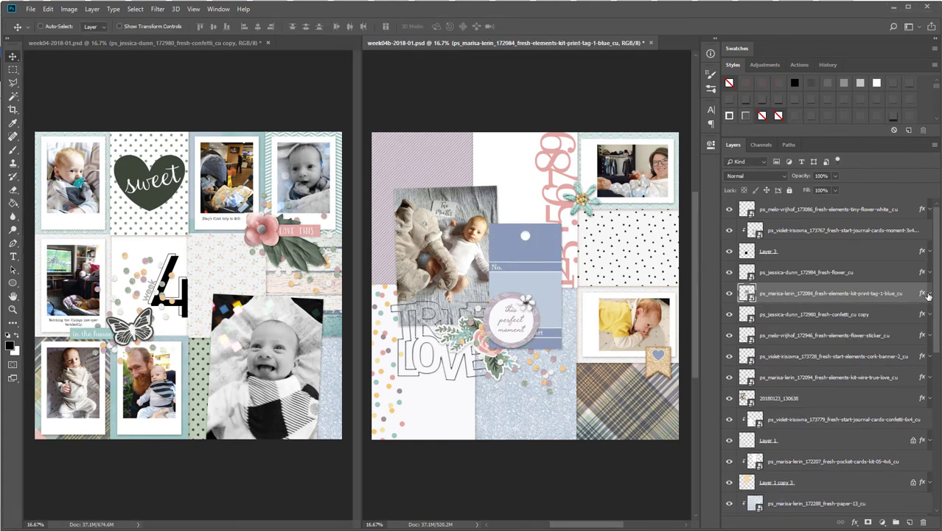
pyautogui.moveTo(928, 294); pyautogui.dragTo(848, 348)
pyautogui.hotkey('ctrl', 't')
pyautogui.moveTo(549, 293); pyautogui.dragTo(547, 286)
pyautogui.press('Return')
pyautogui.moveTo(515, 247); pyautogui.dragTo(549, 290)
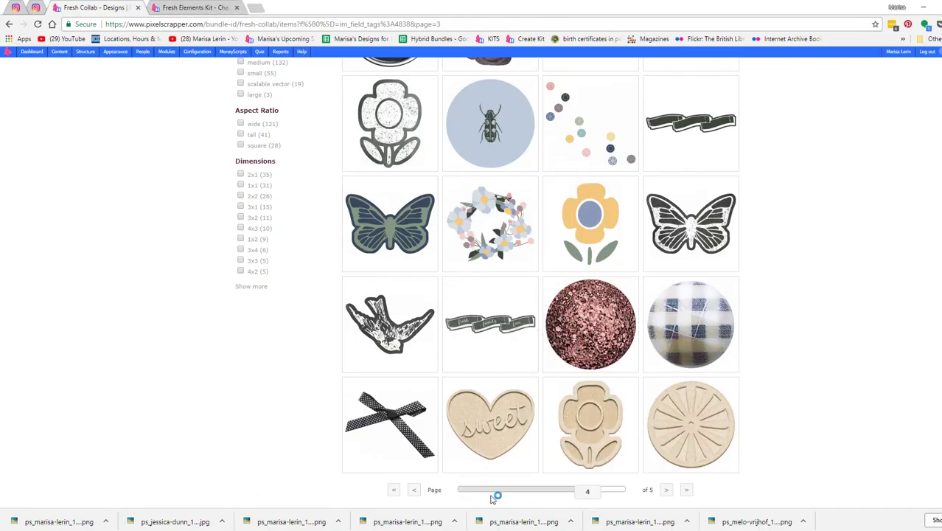
# Step: Go to page 3 of the Fresh Collab elements on Pixel Scrapper and download the Print Circle 5 element
pyautogui.moveTo(495, 494); pyautogui.dragTo(418, 493)
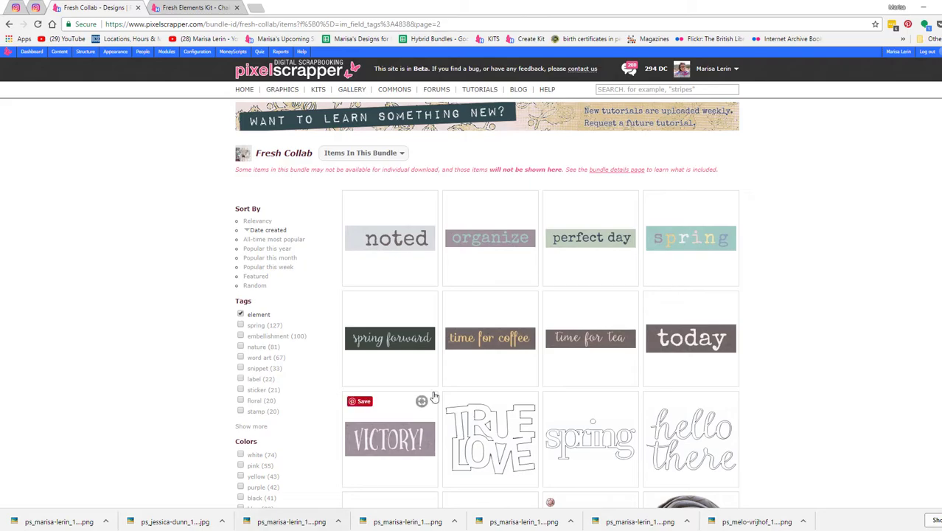
pyautogui.scroll(-10, 474, 330)
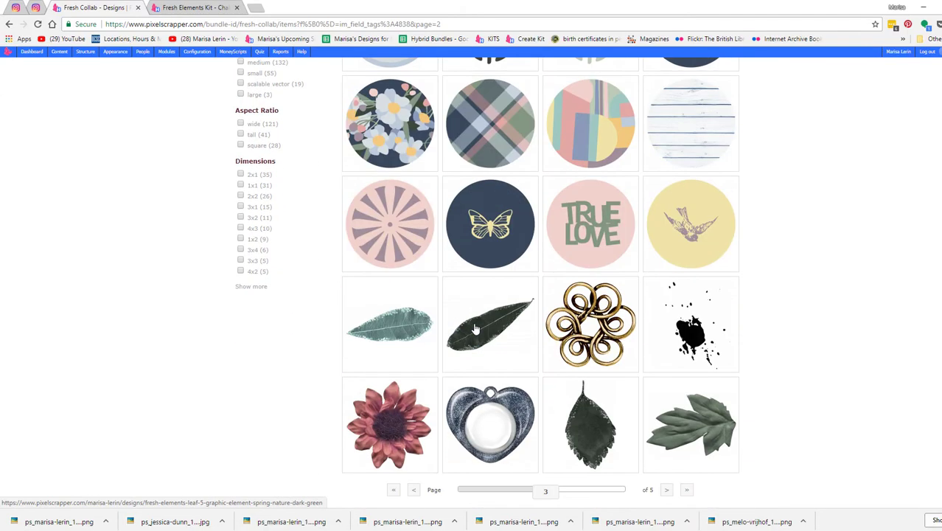
pyautogui.rightClick(681, 338)
pyautogui.click(721, 137)
pyautogui.click(721, 138)
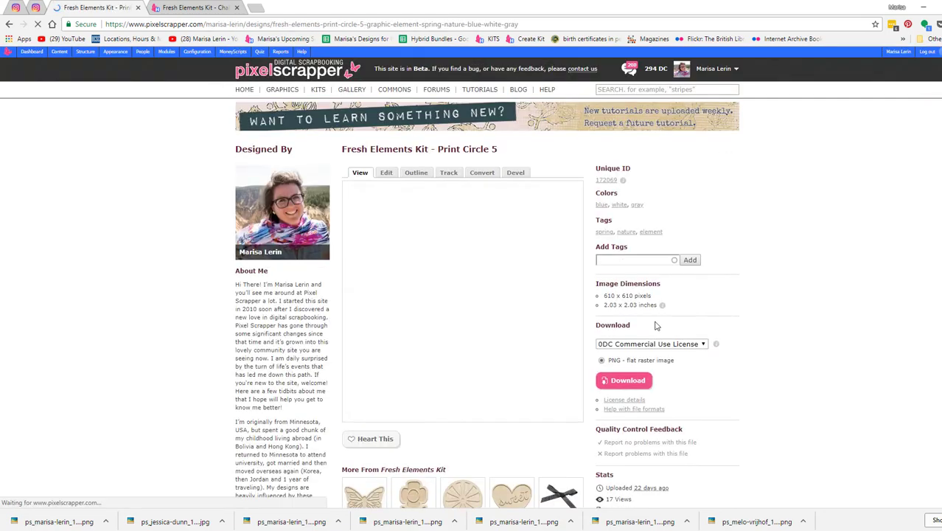
pyautogui.click(627, 379)
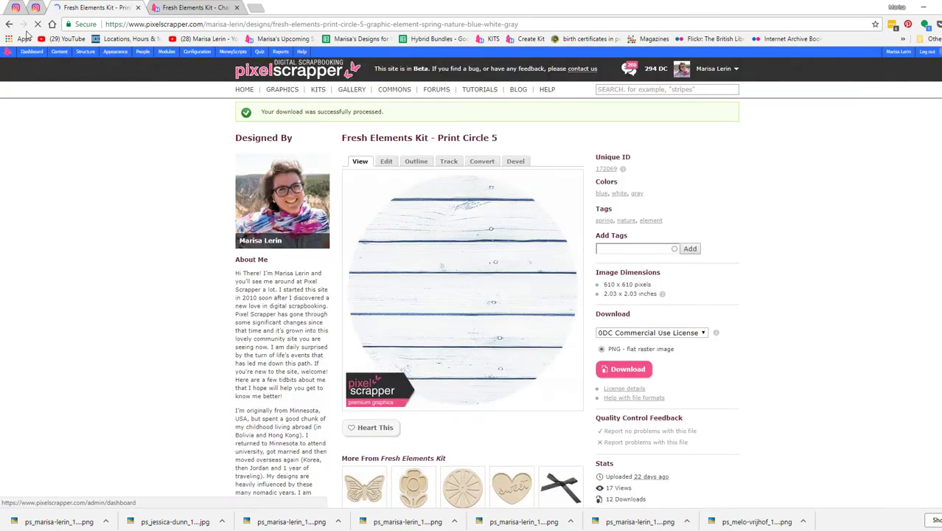
# Step: Leave the print circle and paint splatter pages and download the Chalk Banner element
pyautogui.click(9, 24)
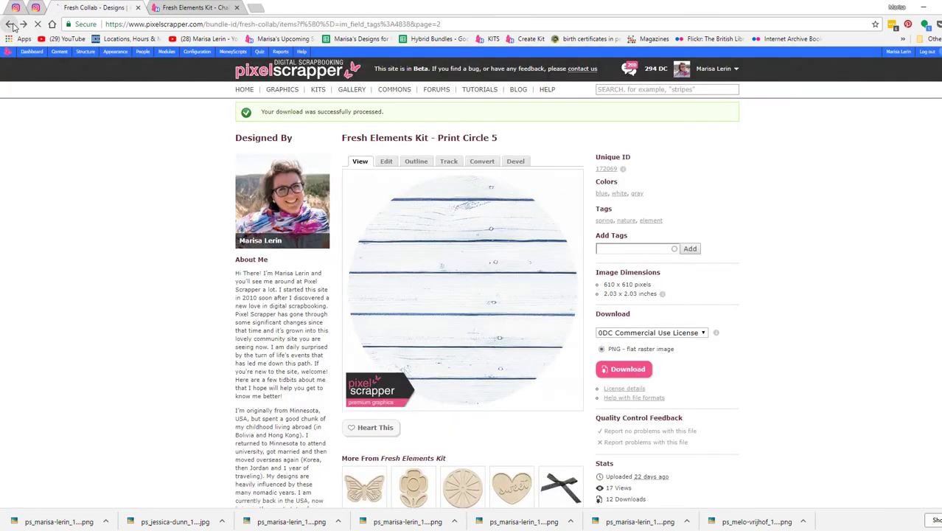
pyautogui.click(10, 24)
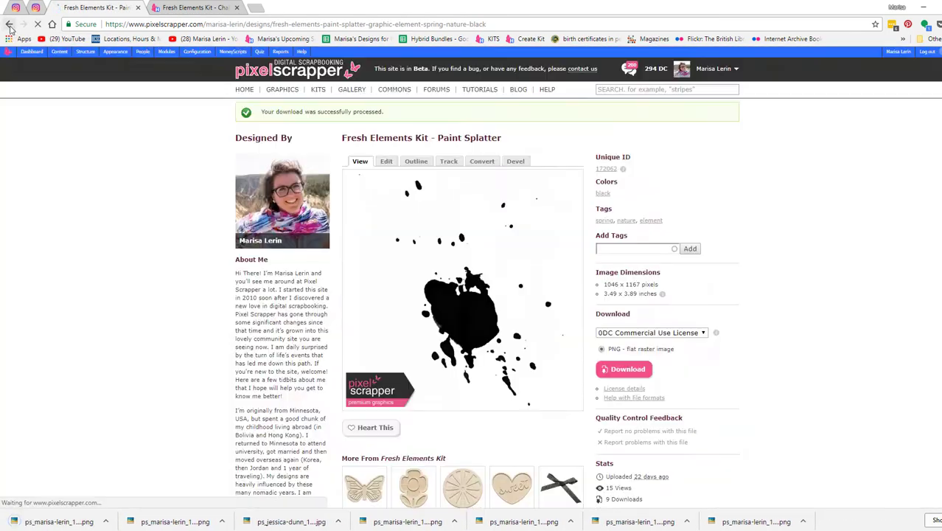
pyautogui.click(9, 24)
pyautogui.click(624, 376)
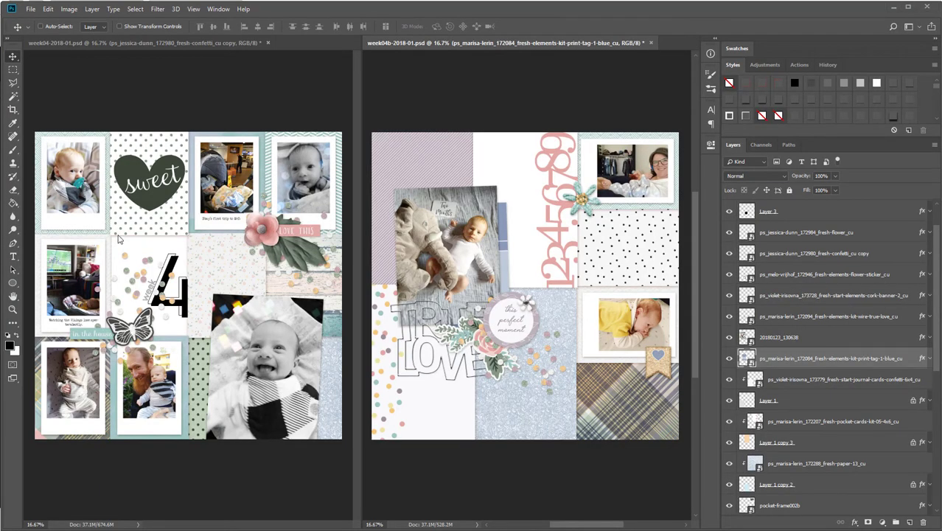
# Step: Place the chalk banner on the first page and give it a drop shadow
pyautogui.moveTo(241, 256); pyautogui.dragTo(242, 256)
pyautogui.press('Return')
pyautogui.click(891, 85)
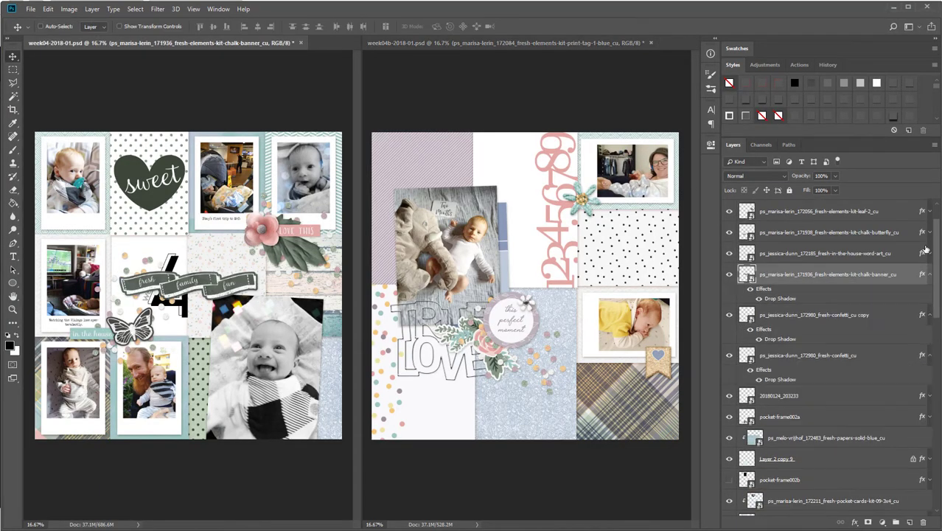
pyautogui.click(930, 275)
# Step: Shrink and rotate the chalk banner, tuck it behind the pink flower's left side, and save the first page
pyautogui.moveTo(254, 304); pyautogui.dragTo(258, 259)
pyautogui.hotkey('ctrl', 't')
pyautogui.moveTo(122, 252); pyautogui.dragTo(165, 242)
pyautogui.press('Return')
pyautogui.moveTo(282, 260); pyautogui.dragTo(278, 260)
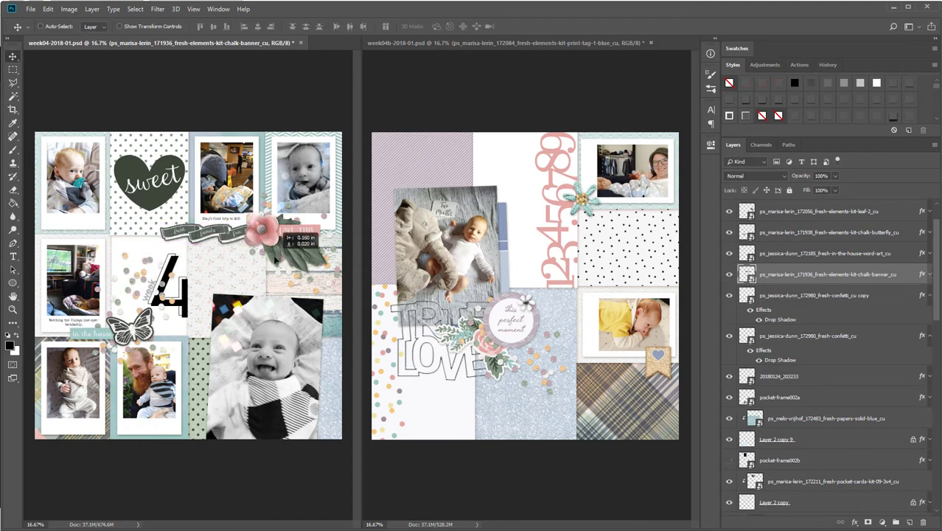
pyautogui.hotkey('ctrl', 's')
# Step: Place Print Circle 5 on the second page, rotate it -90° and tuck it behind the upper photo's frame beneath the teal flower
pyautogui.click(609, 209)
pyautogui.rightClick(607, 207)
pyautogui.click(612, 213)
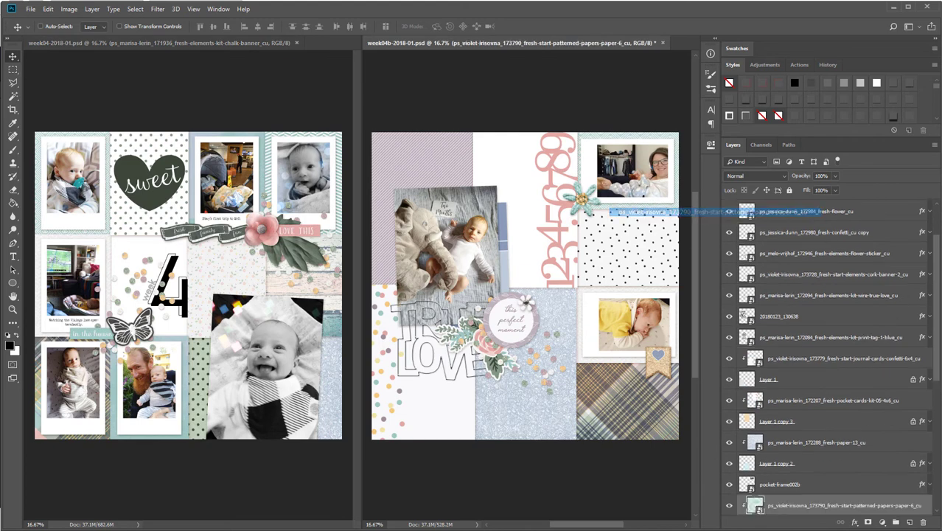
pyautogui.hotkey('ctrl', 't')
pyautogui.moveTo(611, 224); pyautogui.dragTo(572, 253)
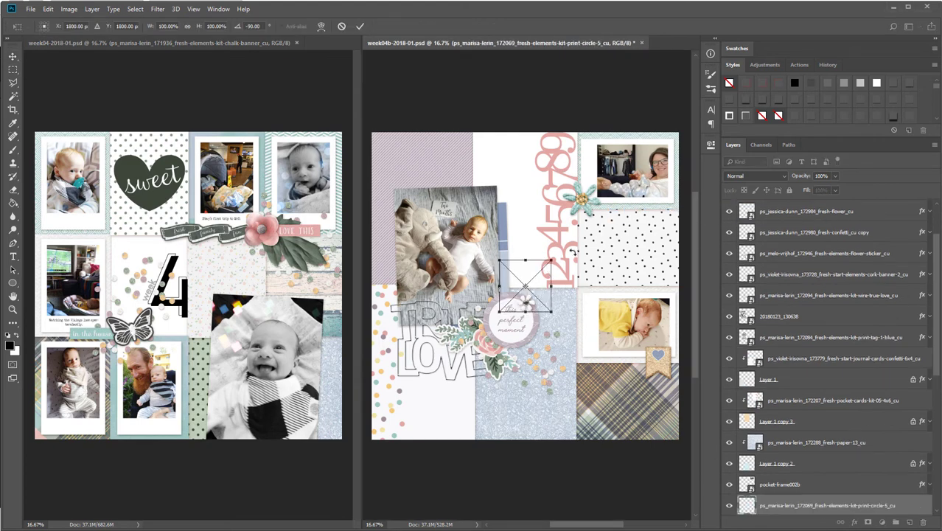
pyautogui.press('Return')
pyautogui.moveTo(547, 320); pyautogui.dragTo(632, 246)
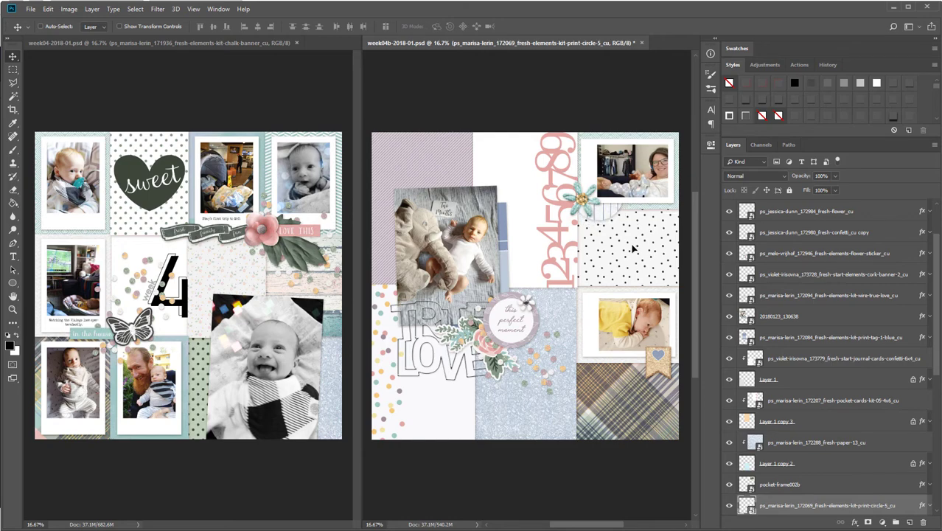
# Step: Consolidate both page documents into tabs and zoom the second page to 25%
pyautogui.click(218, 8)
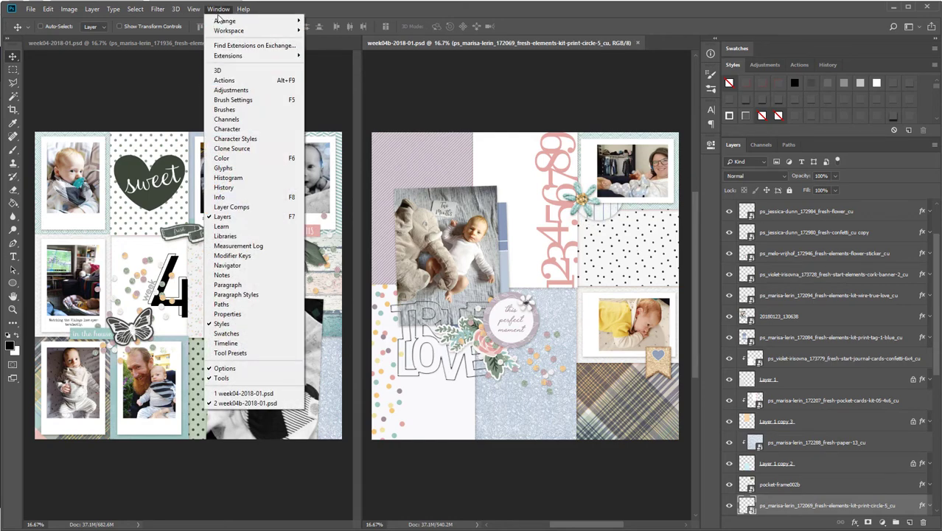
pyautogui.moveTo(235, 14)
pyautogui.click(313, 110)
pyautogui.press('z')
pyautogui.click(339, 160)
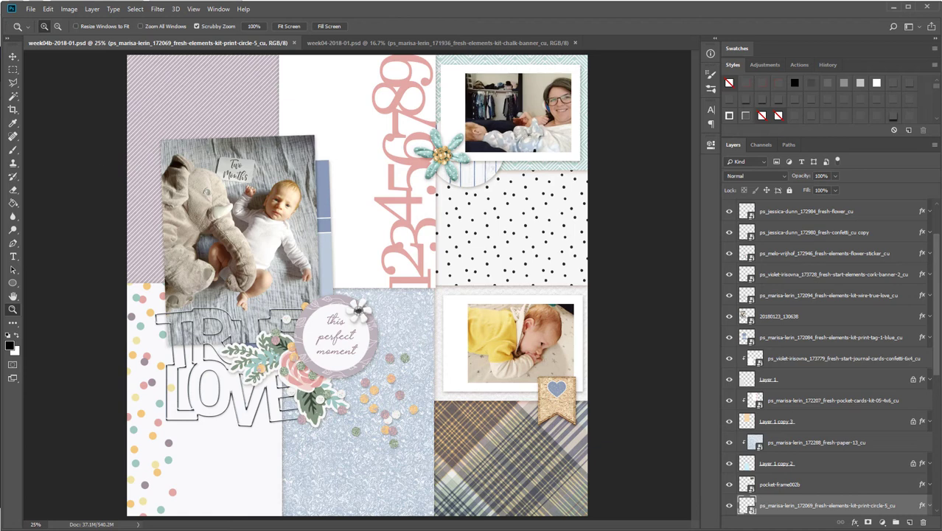
pyautogui.moveTo(327, 394); pyautogui.dragTo(558, 395)
pyautogui.press('Return')
pyautogui.press('v')
pyautogui.moveTo(384, 292); pyautogui.dragTo(429, 348)
pyautogui.press('Delete')
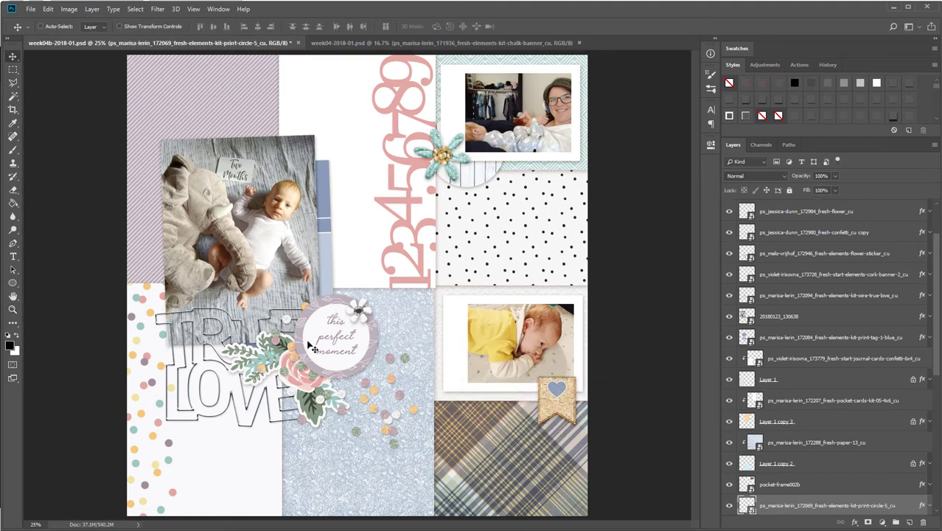
# Step: Duplicate the second page's confetti and move the copy over the plaid paper in the lower right corner
pyautogui.rightClick(376, 396)
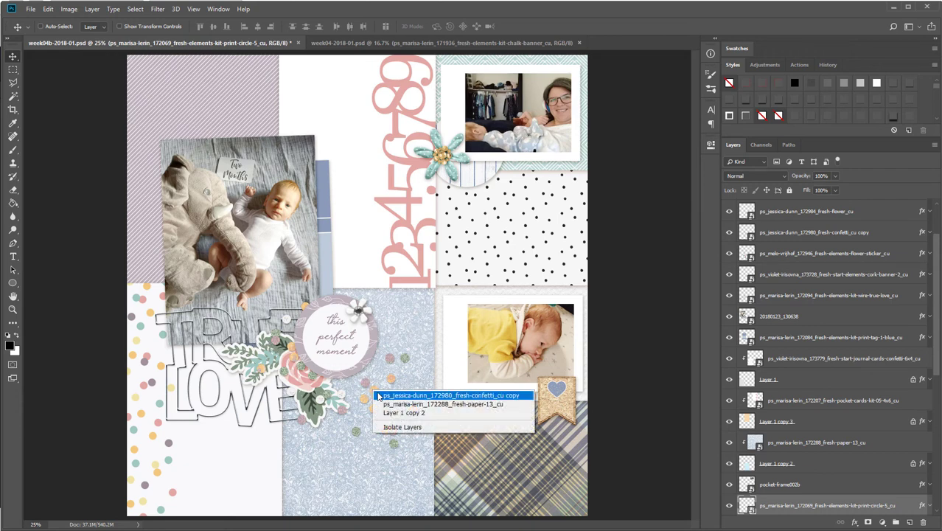
pyautogui.click(394, 397)
pyautogui.moveTo(380, 396); pyautogui.dragTo(507, 485)
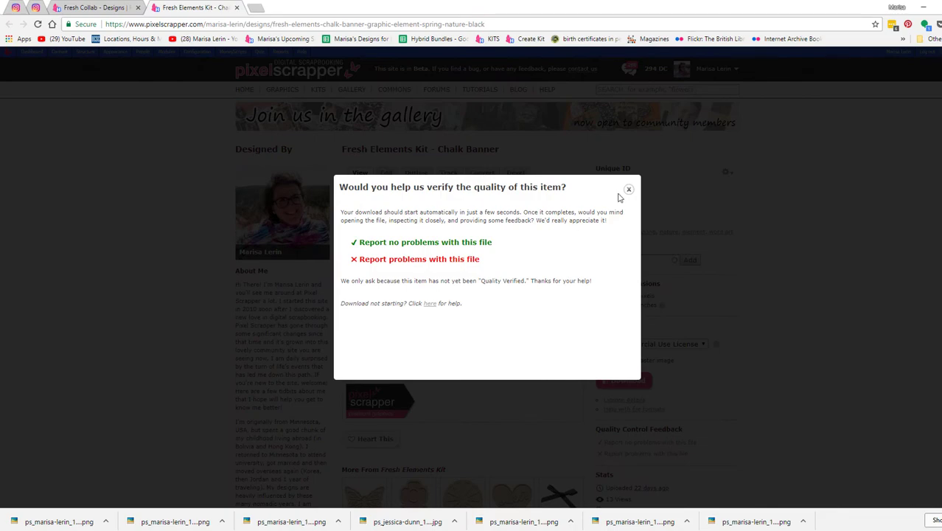
# Step: Close the chalk banner page in the browser and download the black paint splatter from the Fresh Collab elements
pyautogui.click(629, 189)
pyautogui.click(237, 7)
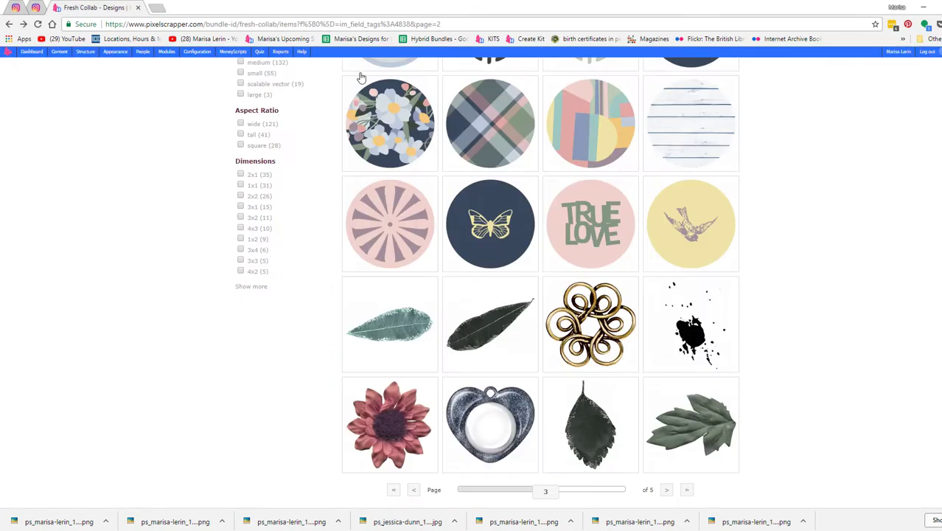
pyautogui.rightClick(672, 322)
pyautogui.click(710, 327)
pyautogui.click(206, 6)
pyautogui.click(634, 400)
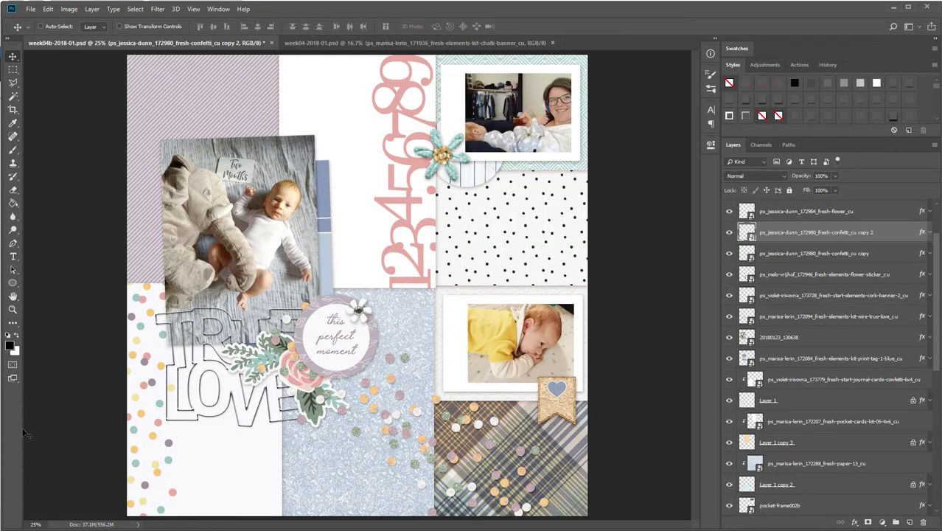
# Step: Place the paint splatter on the second page by the large photo's right edge and move its layer beneath the blue tag
pyautogui.moveTo(23, 433); pyautogui.dragTo(405, 450)
pyautogui.press('Return')
pyautogui.moveTo(366, 286); pyautogui.dragTo(336, 249)
pyautogui.hotkey('ctrl', '[')
pyautogui.hotkey('ctrl', '[')
pyautogui.hotkey('ctrl', '[')
pyautogui.hotkey('ctrl', '[')
pyautogui.hotkey('ctrl', '[')
pyautogui.hotkey('ctrl', '[')
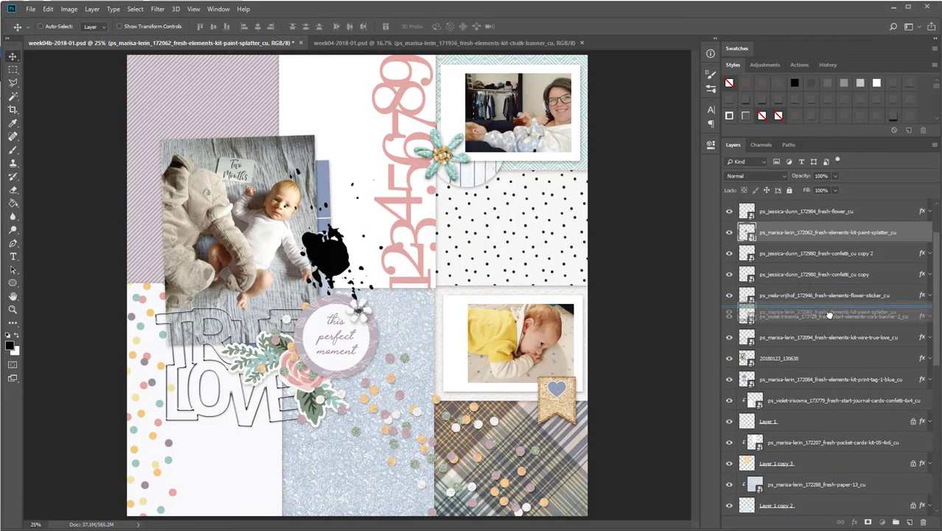
pyautogui.hotkey('ctrl', '[')
# Step: Rotate and shrink the paint splatter and tuck it behind the blue tag, with its drops spreading toward the numbers
pyautogui.hotkey('ctrl', 't')
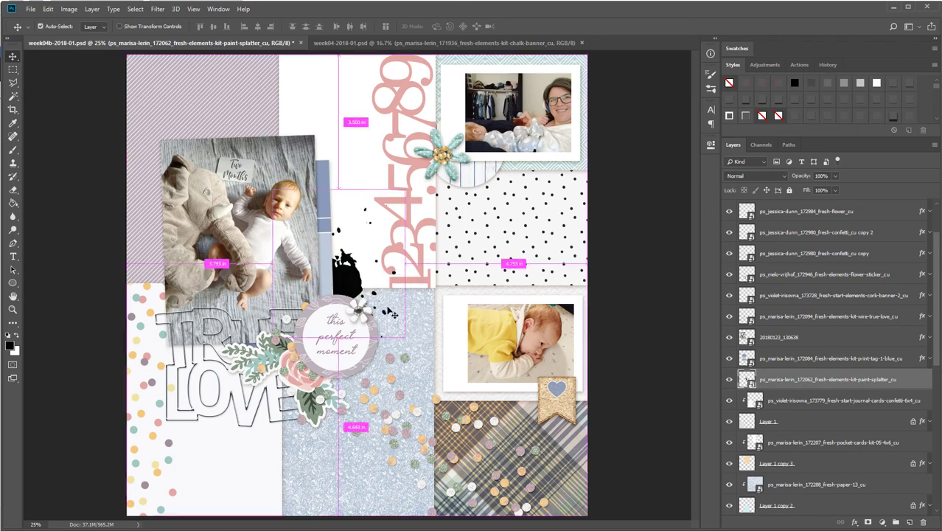
pyautogui.moveTo(387, 298); pyautogui.dragTo(403, 267)
pyautogui.press('Return')
pyautogui.moveTo(359, 246); pyautogui.dragTo(427, 233)
pyautogui.hotkey('ctrl', 't')
pyautogui.moveTo(435, 192); pyautogui.dragTo(443, 218)
pyautogui.press('Return')
pyautogui.moveTo(399, 252); pyautogui.dragTo(337, 277)
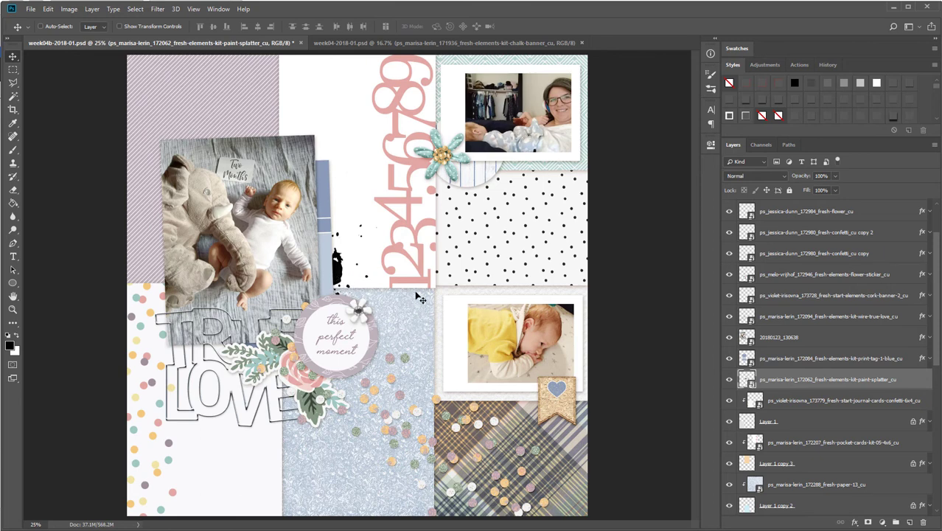
# Step: Switch to the week04-2018-01.psd document and zoom in to 25% to review the first page
pyautogui.click(383, 42)
pyautogui.press('z')
pyautogui.click(457, 203)
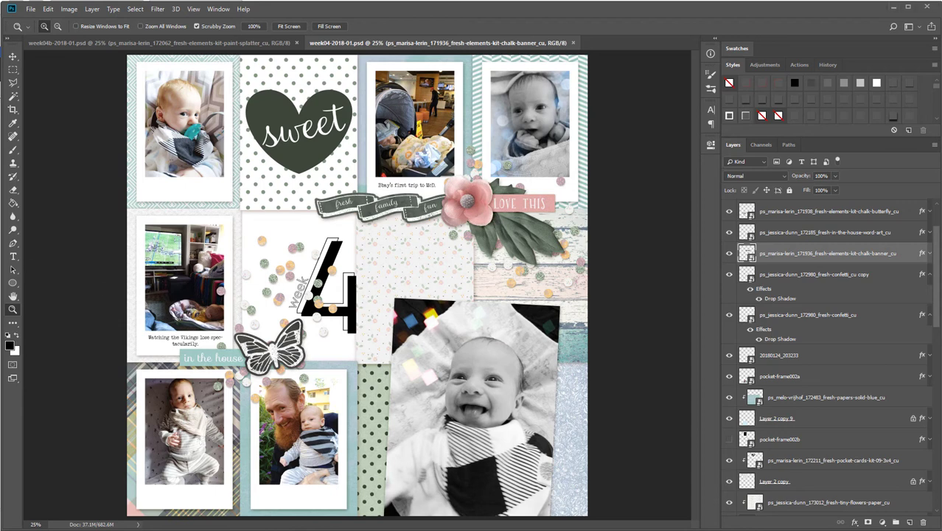
# Step: Place the navy butterfly flair with a drop shadow on the upper right edge of the large black-and-white photo
pyautogui.press('Return')
pyautogui.click(877, 83)
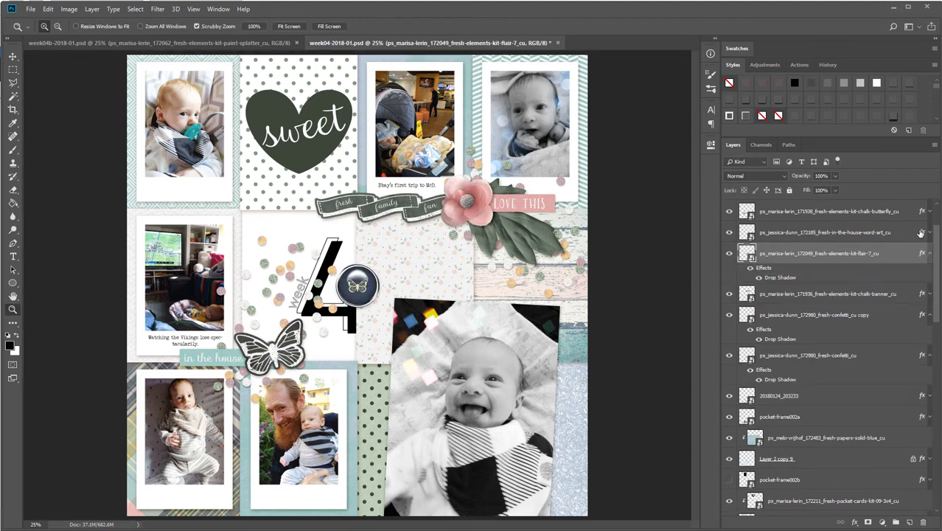
pyautogui.click(930, 253)
pyautogui.press('v')
pyautogui.moveTo(394, 292); pyautogui.dragTo(571, 366)
# Step: Place the fresh-start leaf 2 element by the butterfly flair, order it beneath the flair and add a drop shadow
pyautogui.moveTo(485, 413); pyautogui.dragTo(525, 400)
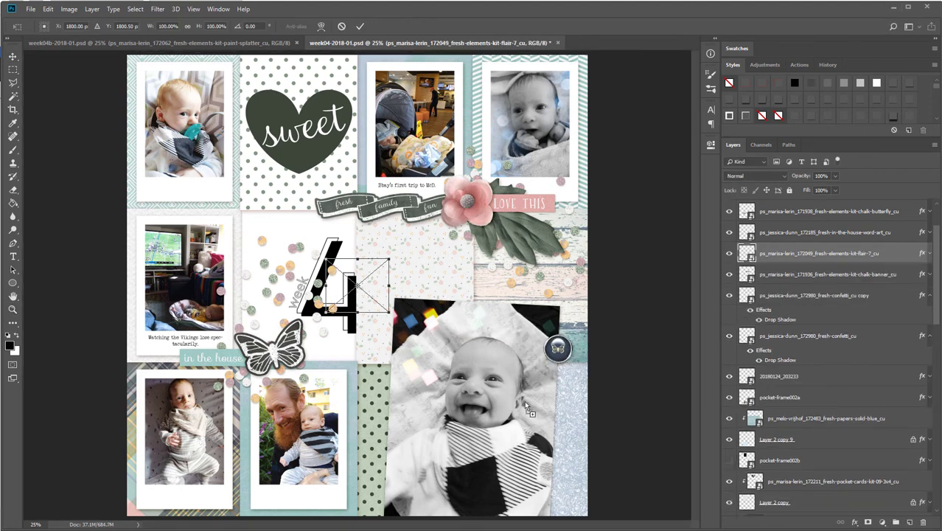
pyautogui.press('Return')
pyautogui.moveTo(356, 286); pyautogui.dragTo(566, 357)
pyautogui.hotkey('ctrl', 't')
pyautogui.moveTo(600, 325); pyautogui.dragTo(600, 388)
pyautogui.press('Return')
pyautogui.moveTo(785, 258); pyautogui.dragTo(784, 284)
pyautogui.click(893, 83)
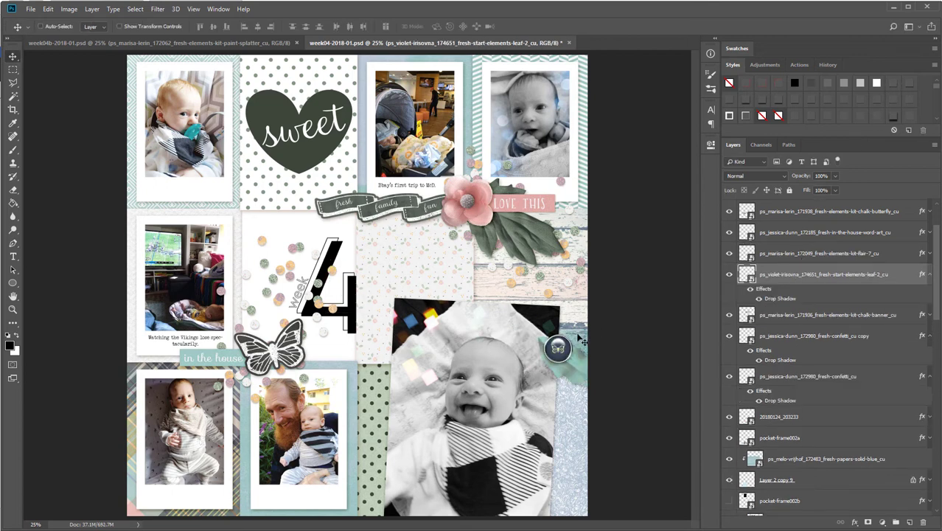
# Step: Shrink and rotate the teal leaf so it hangs below the flair, and adjust the flair's position over it
pyautogui.hotkey('ctrl', 't')
pyautogui.moveTo(573, 329); pyautogui.dragTo(640, 400)
pyautogui.moveTo(577, 417); pyautogui.dragTo(577, 389)
pyautogui.moveTo(572, 361); pyautogui.dragTo(566, 374)
pyautogui.press('Return')
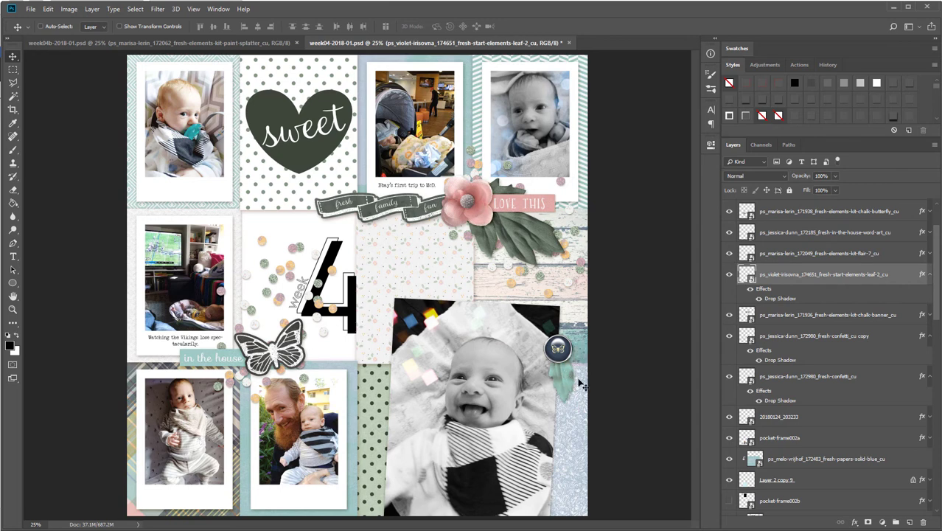
pyautogui.hotkey('ctrl', 't')
pyautogui.moveTo(577, 407); pyautogui.dragTo(575, 350)
pyautogui.press('Return')
pyautogui.rightClick(555, 351)
pyautogui.click(579, 356)
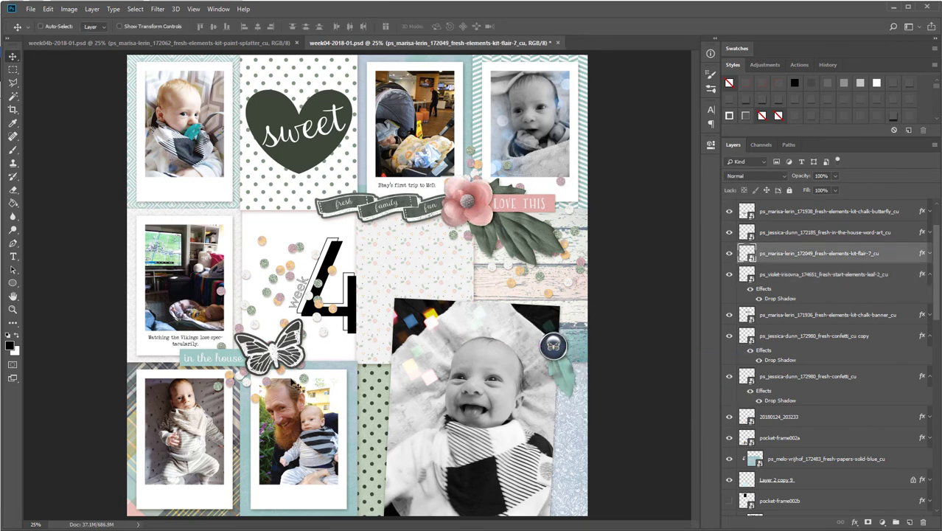
# Step: Duplicate the teal leaf and rotate the copy so it points upward from behind the flair
pyautogui.rightClick(565, 376)
pyautogui.click(585, 382)
pyautogui.hotkey('ctrl', 'j')
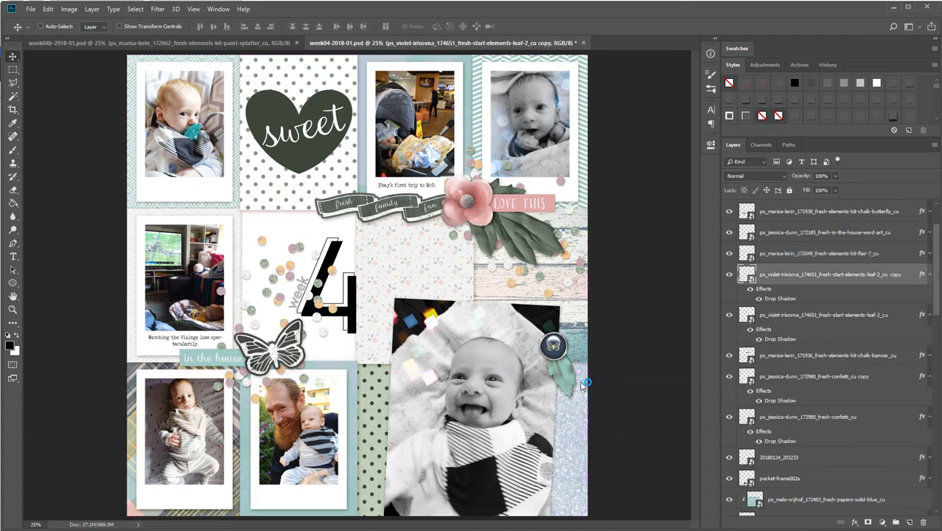
pyautogui.hotkey('ctrl', 't')
pyautogui.moveTo(596, 395); pyautogui.dragTo(579, 356)
pyautogui.press('Return')
# Step: Rasterize the leaf copy, trim it with the Eraser and save the first page
pyautogui.rightClick(878, 268)
pyautogui.click(811, 277)
pyautogui.press('e')
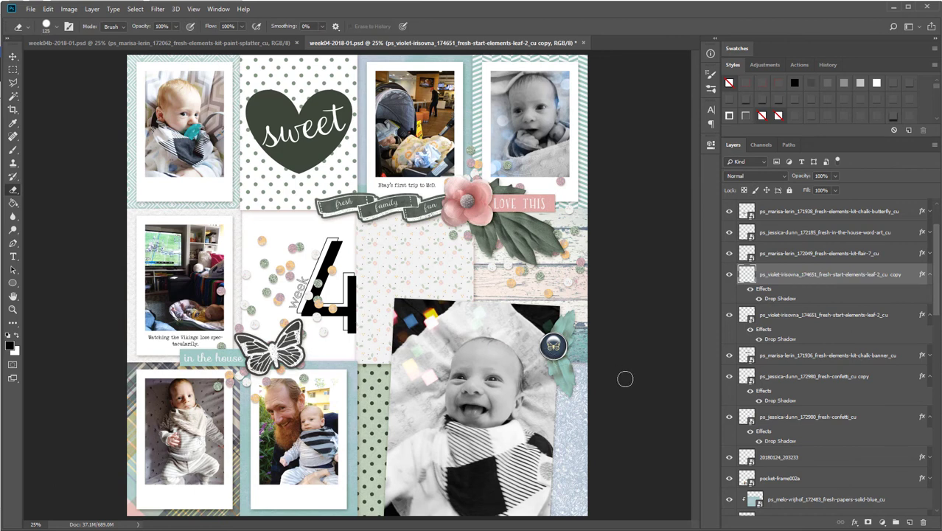
pyautogui.press('v')
pyautogui.hotkey('ctrl', 's')
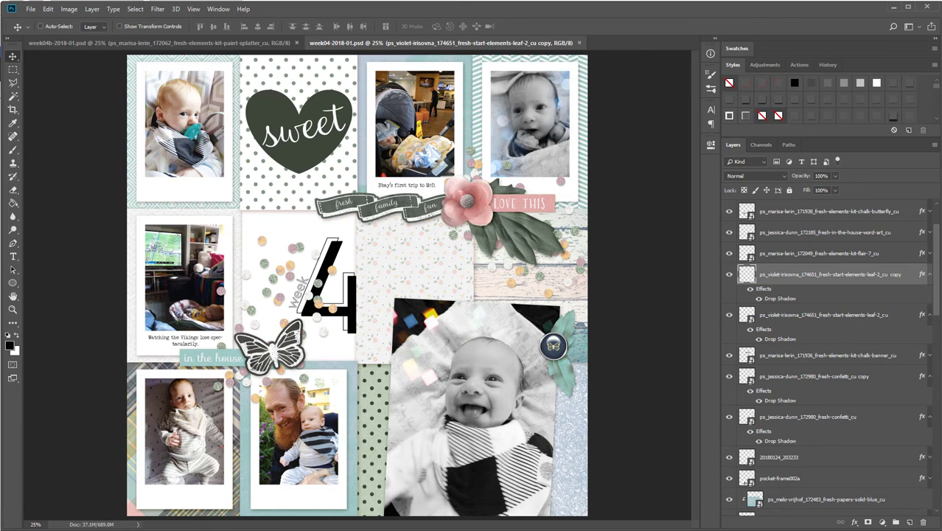
# Step: Place the Fresh elements flower sticker on the first page and give it a drop shadow
pyautogui.moveTo(941, 326); pyautogui.dragTo(472, 317)
pyautogui.moveTo(401, 181); pyautogui.dragTo(472, 317)
pyautogui.press('Return')
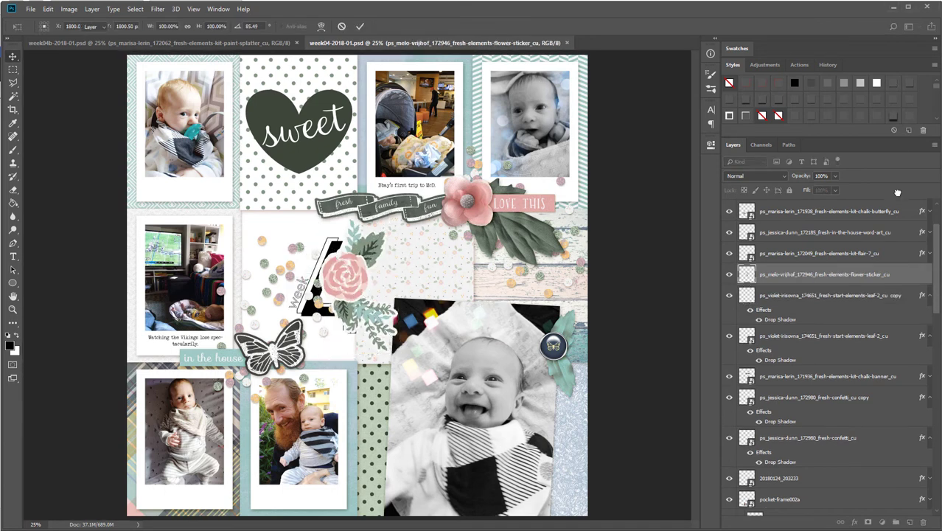
pyautogui.click(896, 100)
pyautogui.click(929, 276)
pyautogui.moveTo(850, 276); pyautogui.dragTo(841, 518)
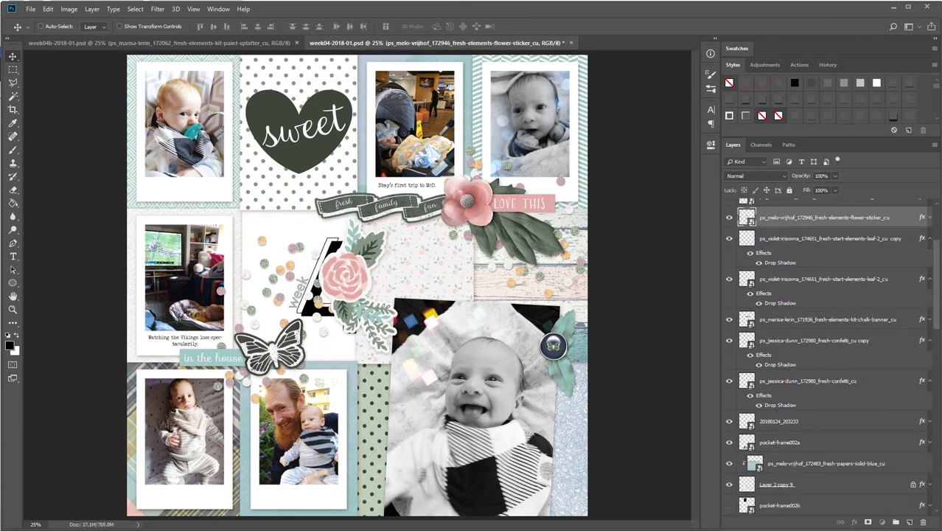
# Step: Move the flower sticker's layer beneath the large photo and tuck the sticker behind the flair and teal leaves
pyautogui.moveTo(824, 218); pyautogui.dragTo(844, 306)
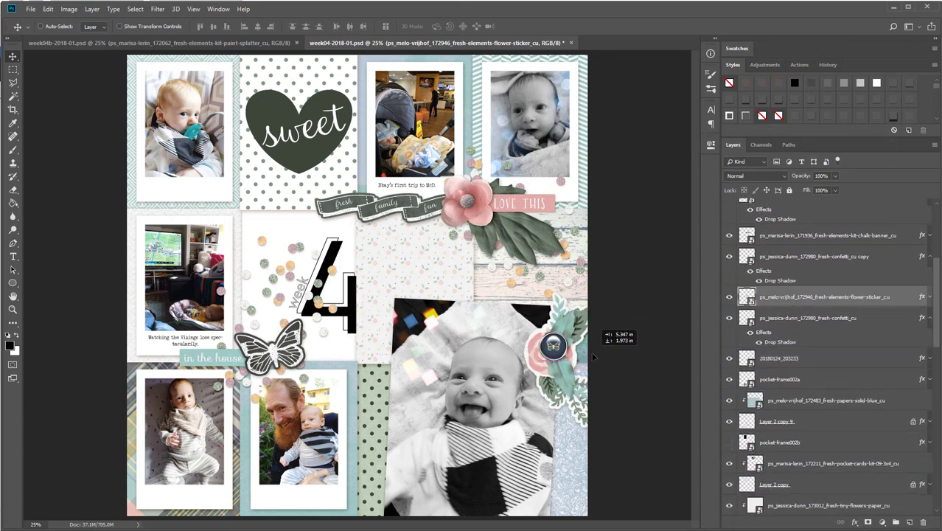
pyautogui.click(930, 321)
pyautogui.click(930, 259)
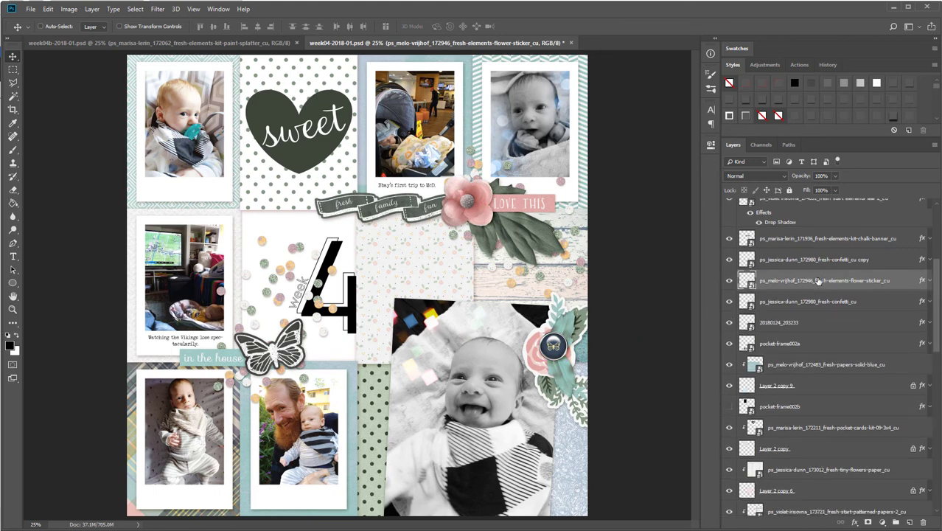
pyautogui.moveTo(817, 281); pyautogui.dragTo(813, 237)
pyautogui.moveTo(581, 359); pyautogui.dragTo(594, 332)
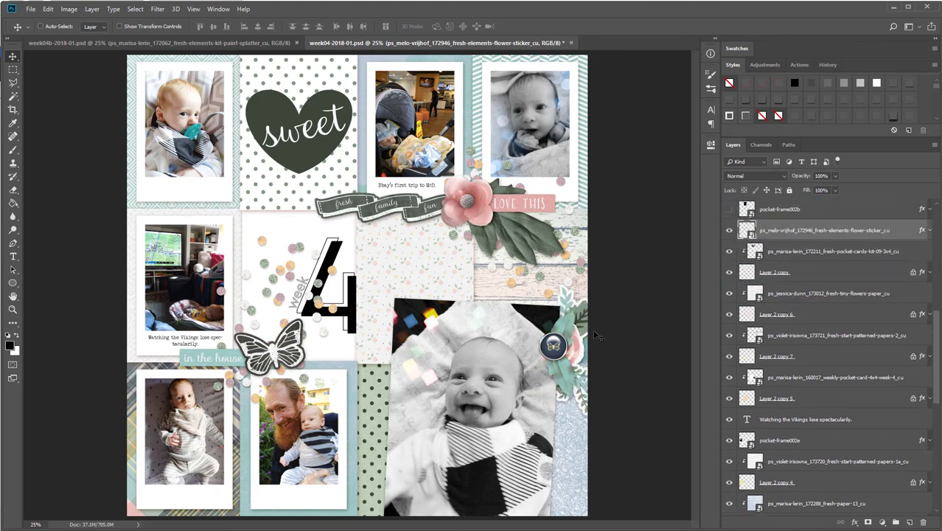
# Step: Shrink the flower sticker to 75.72%, rotate it and position its foliage so it peeks out around the teal leaves
pyautogui.hotkey('ctrl', 't')
pyautogui.moveTo(626, 287); pyautogui.dragTo(630, 293)
pyautogui.moveTo(607, 426); pyautogui.dragTo(586, 391)
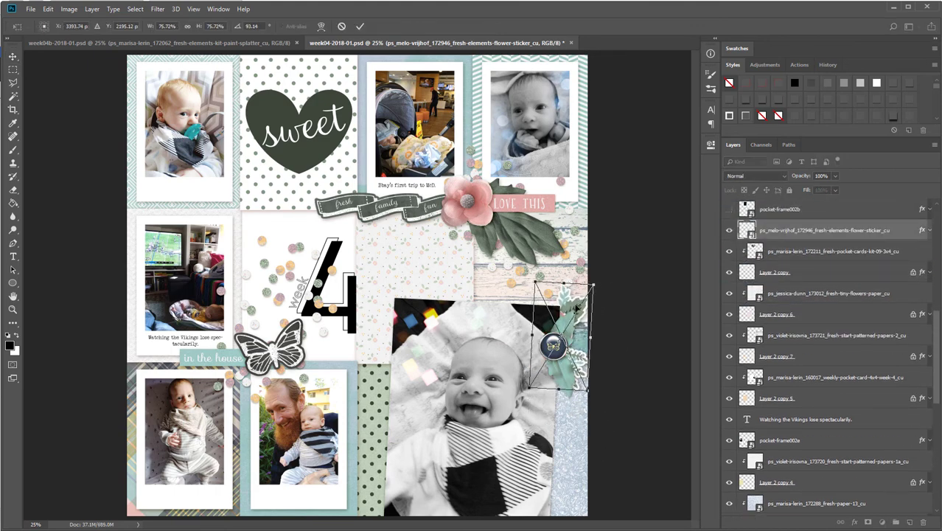
pyautogui.moveTo(576, 307); pyautogui.dragTo(590, 292)
pyautogui.press('Return')
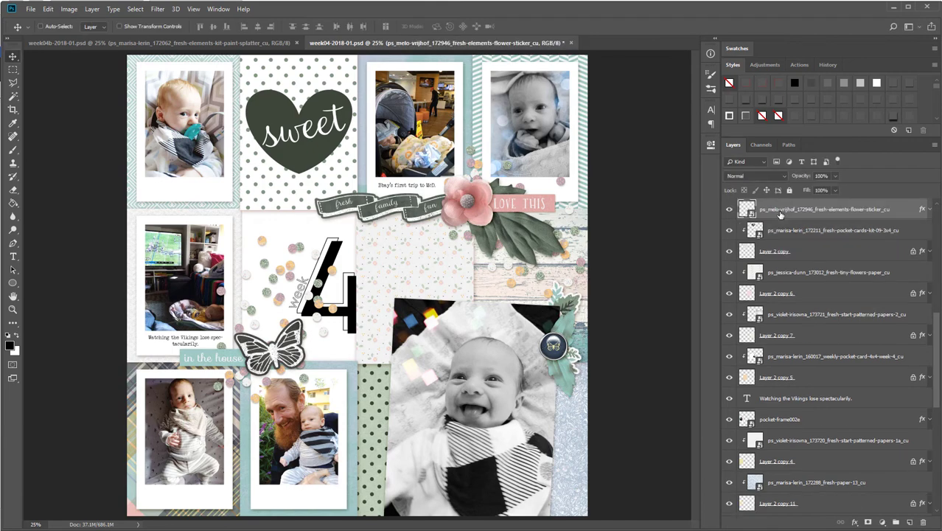
pyautogui.scroll(-10, 803, 368)
pyautogui.scroll(5, 805, 379)
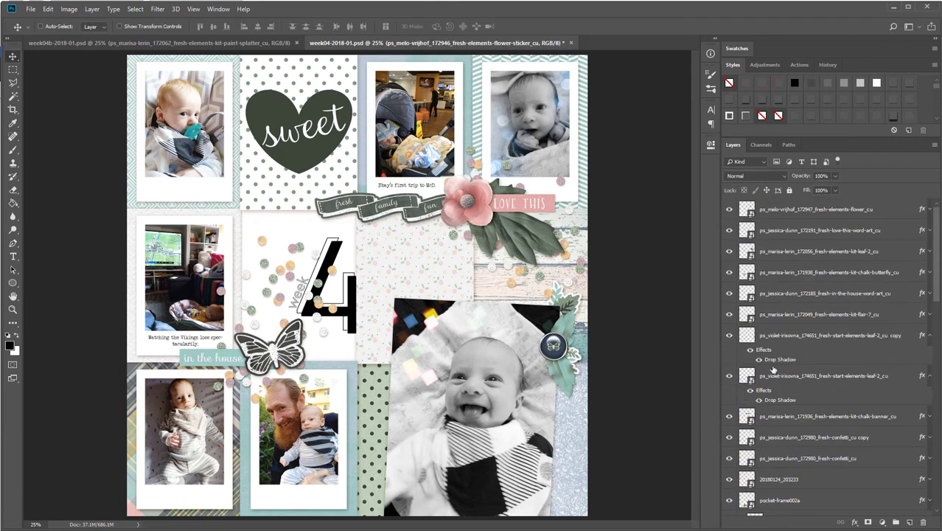
pyautogui.scroll(-6, 928, 337)
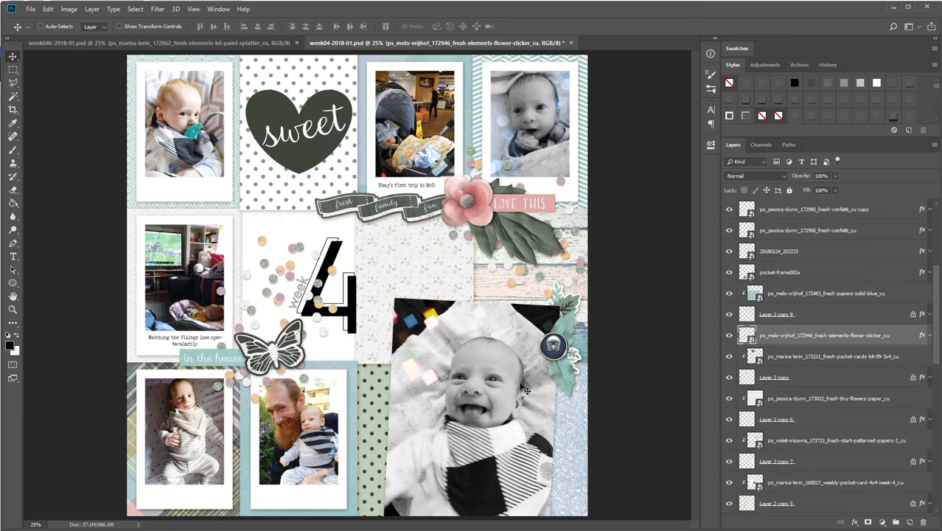
# Step: Switch to Pixel Scrapper in the browser and search the site for "staple"
pyautogui.hotkey('alt', 'Tab')
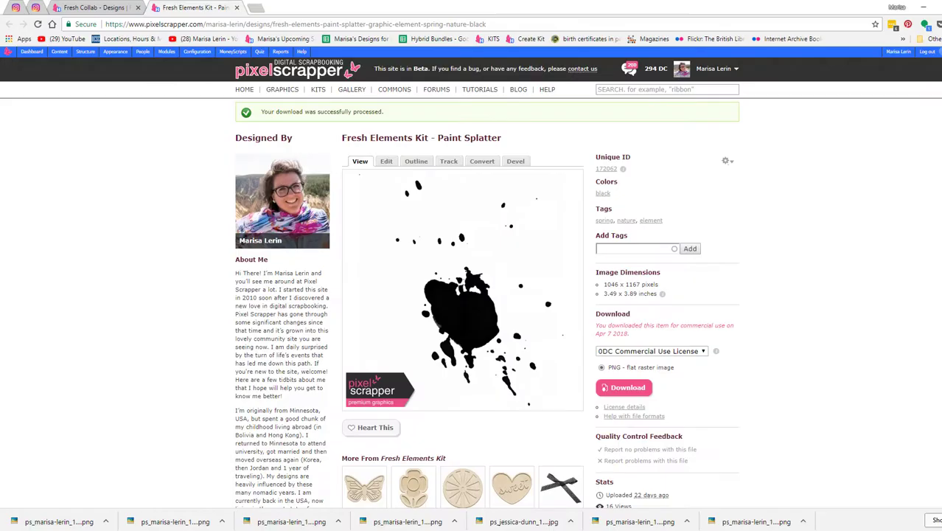
pyautogui.click(629, 90)
pyautogui.write('staple')
pyautogui.press('Return')
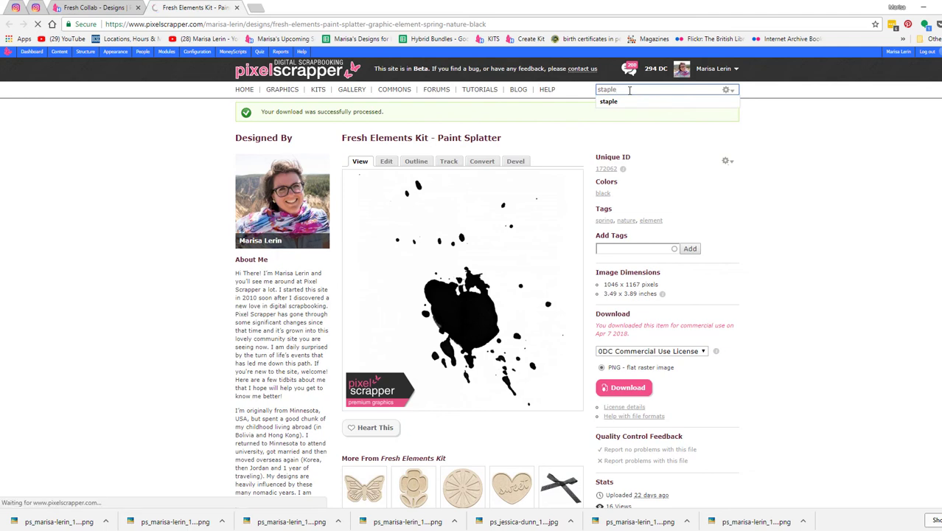
# Step: Download the silver Picnic Day Staple2 graphic from the search results and leave the browser
pyautogui.scroll(-1, 595, 141)
pyautogui.scroll(-5, 596, 141)
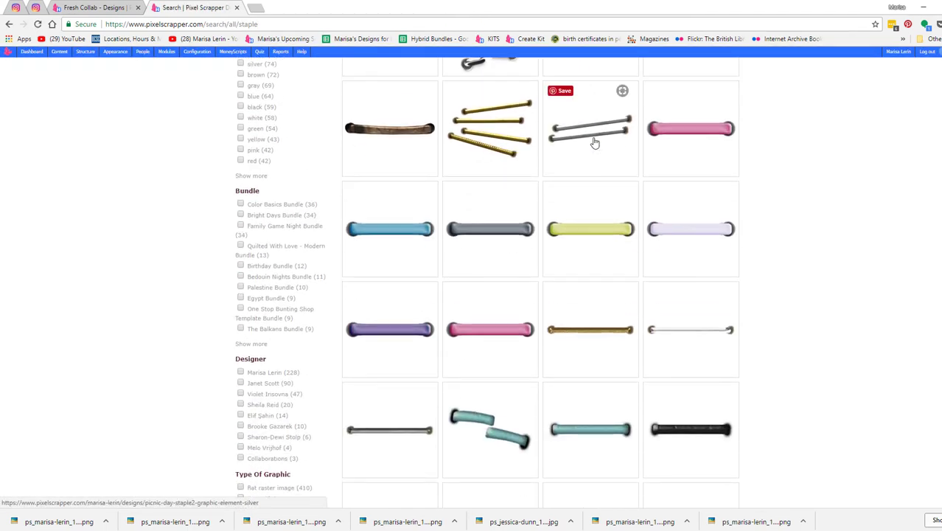
pyautogui.click(595, 142)
pyautogui.click(622, 400)
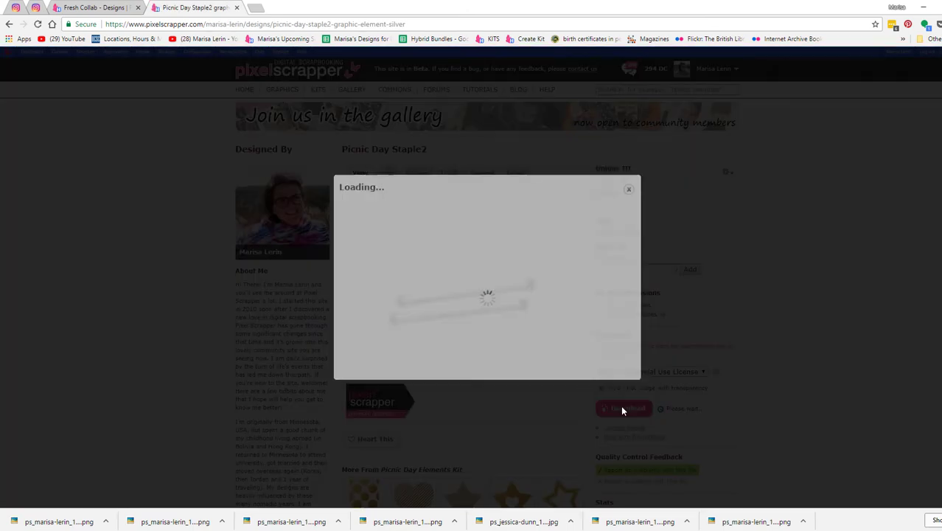
pyautogui.click(924, 7)
# Step: Select the upper-left baby photo's frame layer and place the Picnic Day Staple2 graphic above it
pyautogui.rightClick(171, 180)
pyautogui.click(177, 184)
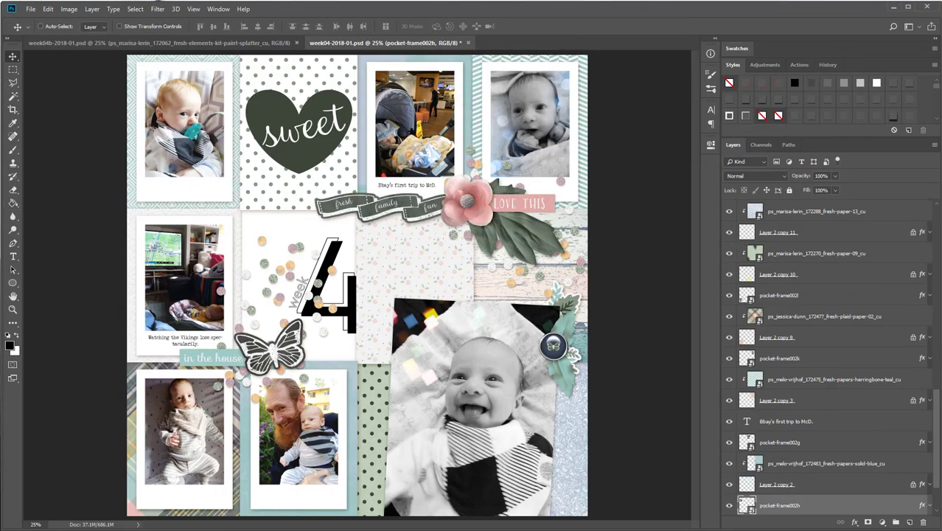
pyautogui.moveTo(0, 208); pyautogui.dragTo(170, 166)
pyautogui.press('Return')
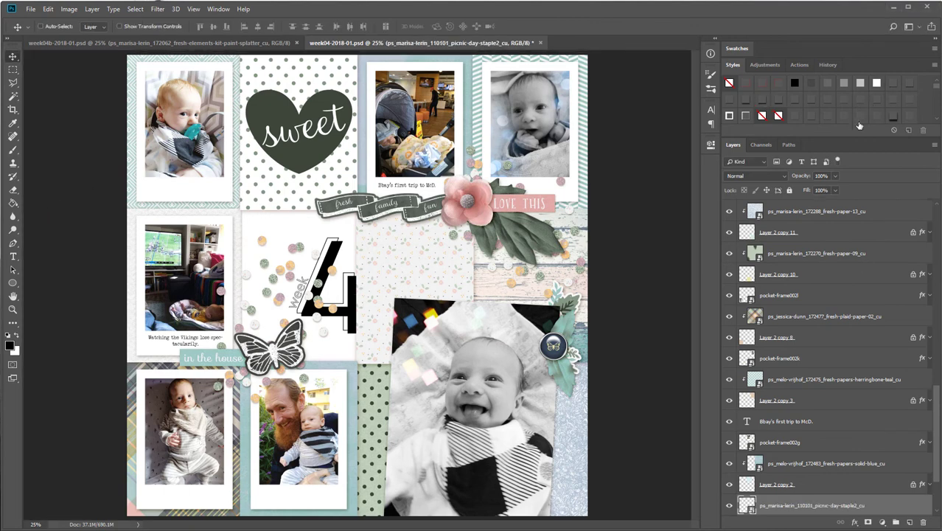
# Step: Shrink the staple and fasten it across the lower right edge of the upper-left photo frame
pyautogui.moveTo(318, 273); pyautogui.dragTo(108, 175)
pyautogui.hotkey('ctrl', 't')
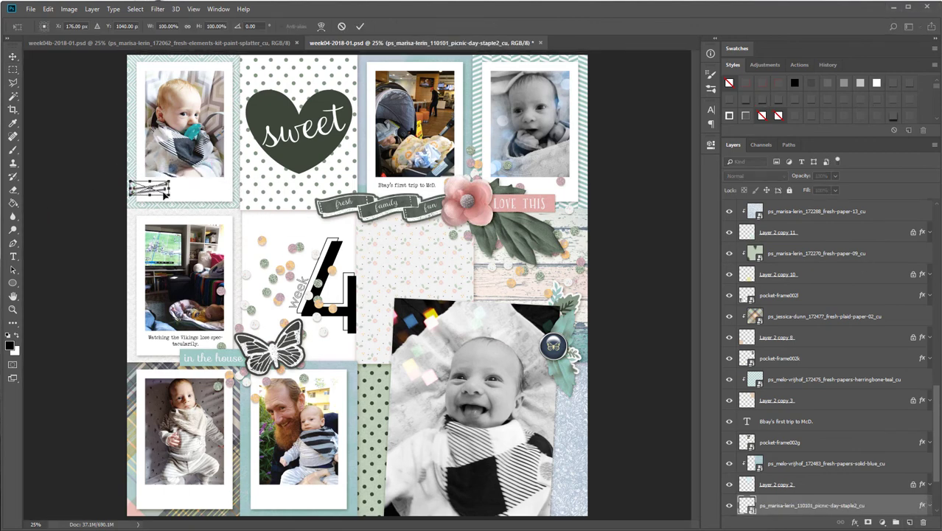
pyautogui.moveTo(169, 195); pyautogui.dragTo(241, 183)
pyautogui.press('Return')
# Step: Duplicate the staple onto the lower-left photo frame's bottom left edge and raise its layer beneath the "in the house" word art
pyautogui.moveTo(277, 208); pyautogui.dragTo(170, 499)
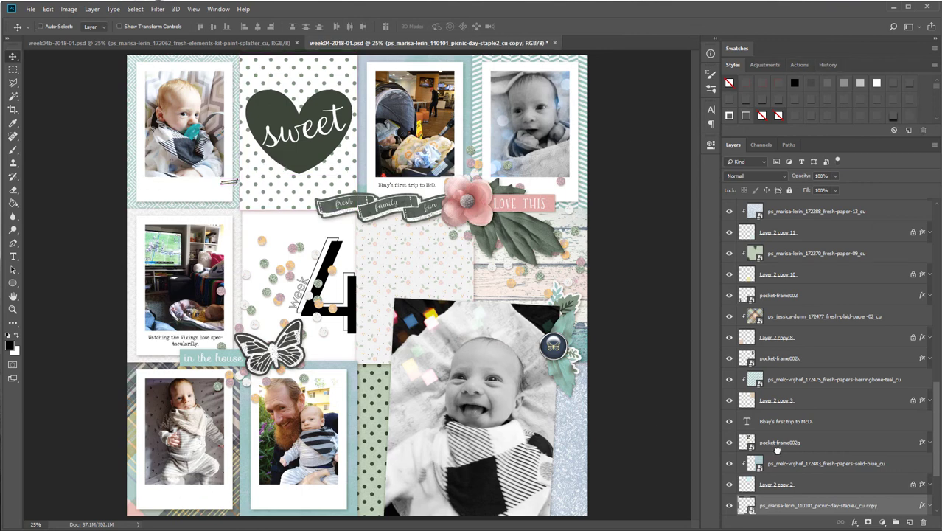
pyautogui.moveTo(777, 451); pyautogui.dragTo(817, 209)
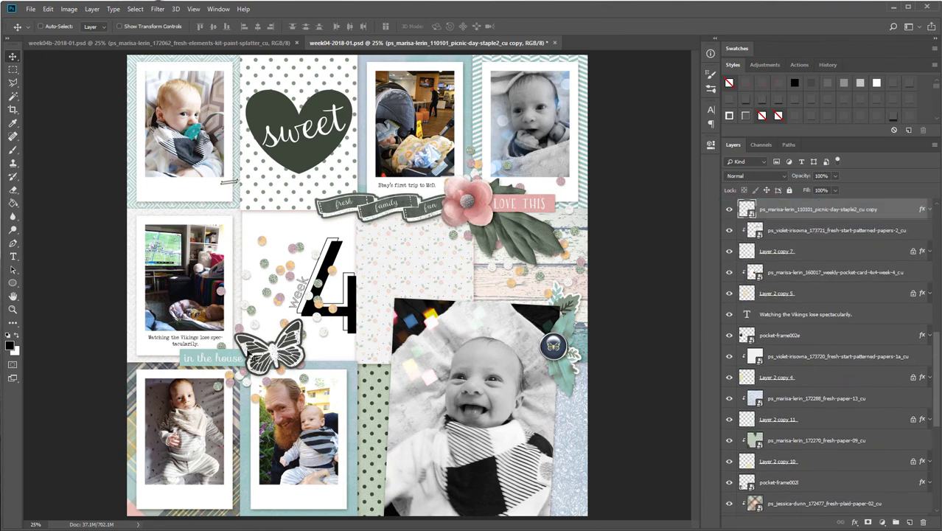
pyautogui.scroll(4, 838, 319)
pyautogui.moveTo(807, 458); pyautogui.dragTo(813, 220)
pyautogui.moveTo(278, 364); pyautogui.dragTo(197, 456)
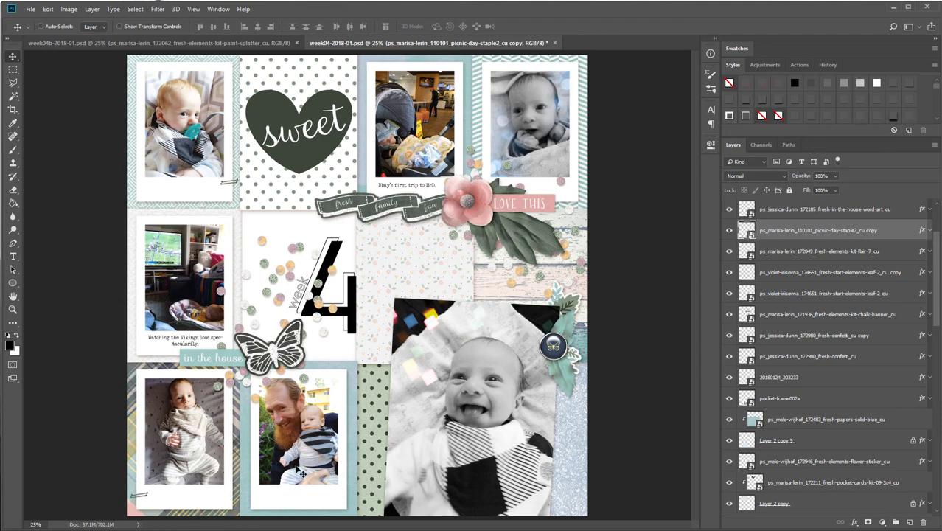
# Step: Add a staple copy to the right end of the LOVE THIS tag, layered just beneath the pink flower, and save the page
pyautogui.moveTo(156, 500); pyautogui.dragTo(492, 165)
pyautogui.hotkey('ctrl', ']')
pyautogui.hotkey('ctrl', ']')
pyautogui.hotkey('ctrl', ']')
pyautogui.hotkey('ctrl', ']')
pyautogui.hotkey('ctrl', 't')
pyautogui.press('Return')
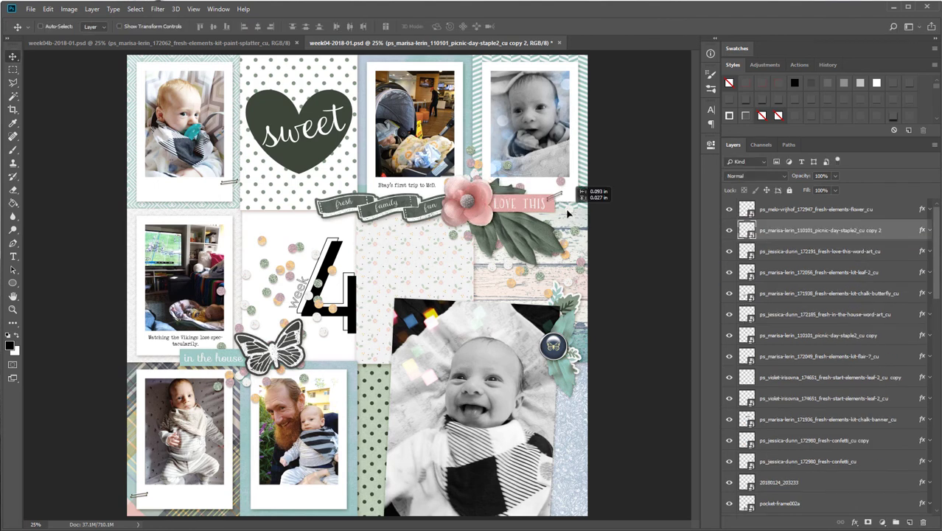
pyautogui.moveTo(568, 214); pyautogui.dragTo(582, 208)
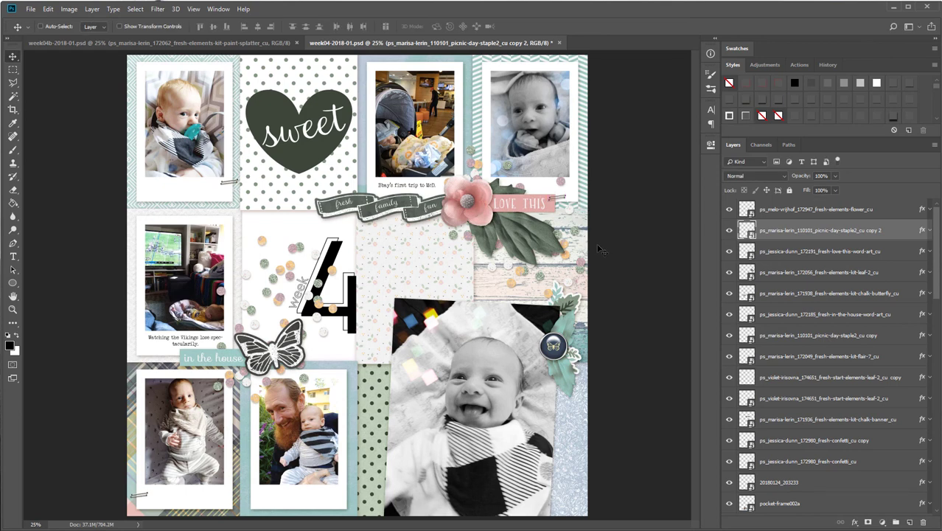
pyautogui.hotkey('ctrl', 's')
# Step: Copy the staple layer from the first page into the week04b-2018-01.psd document
pyautogui.moveTo(547, 46); pyautogui.dragTo(441, 101)
pyautogui.moveTo(801, 230); pyautogui.dragTo(501, 67)
pyautogui.moveTo(460, 102)
pyautogui.mouseDown()
pyautogui.moveTo(475, 67)
pyautogui.moveTo(524, 46)
pyautogui.moveTo(458, 139)
pyautogui.moveTo(474, 170)
pyautogui.moveTo(377, 238)
pyautogui.mouseUp()
pyautogui.click(244, 44)
# Step: Rotate the staple, set it on the right edge of the "this perfect moment" circle and move its layer to the top
pyautogui.hotkey('ctrl', 't')
pyautogui.moveTo(426, 286); pyautogui.dragTo(434, 276)
pyautogui.press('Return')
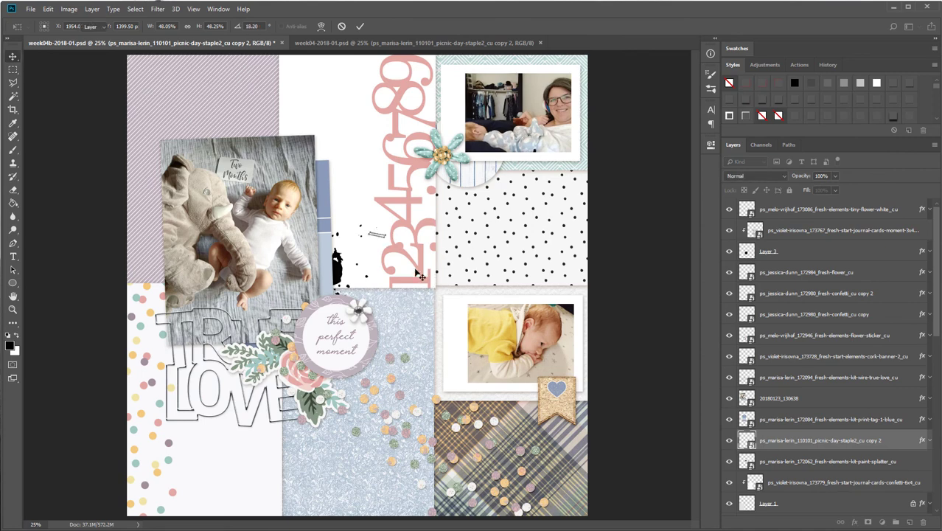
pyautogui.moveTo(406, 245); pyautogui.dragTo(405, 336)
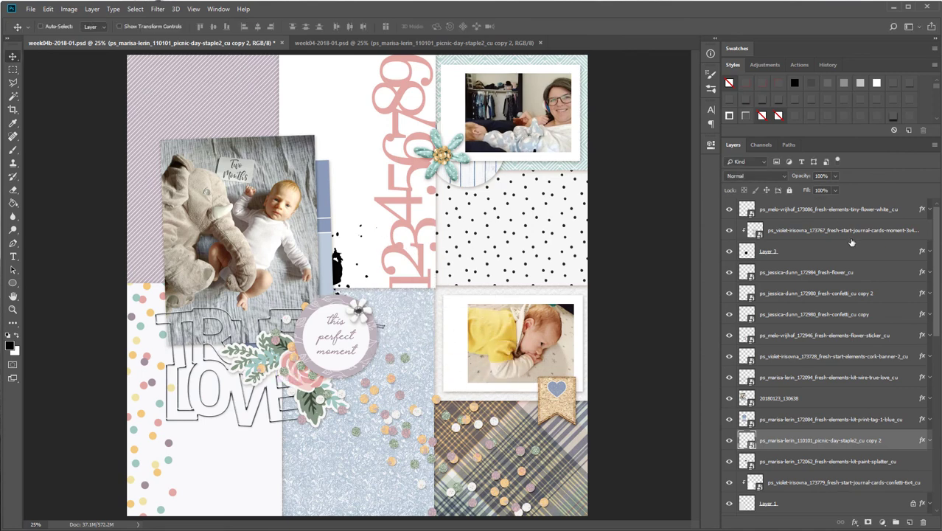
pyautogui.moveTo(839, 435); pyautogui.dragTo(843, 203)
# Step: Duplicate the staple to the large photo's upper left corner and rotate the copy to slant across the edge
pyautogui.moveTo(399, 317); pyautogui.dragTo(185, 140)
pyautogui.hotkey('ctrl', 'j')
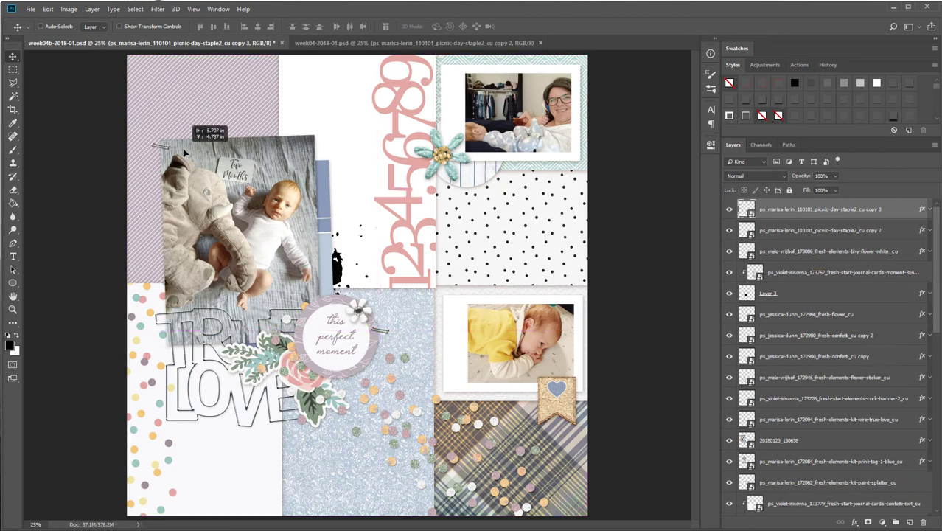
pyautogui.hotkey('ctrl', 't')
pyautogui.moveTo(195, 188); pyautogui.dragTo(212, 174)
pyautogui.press('Return')
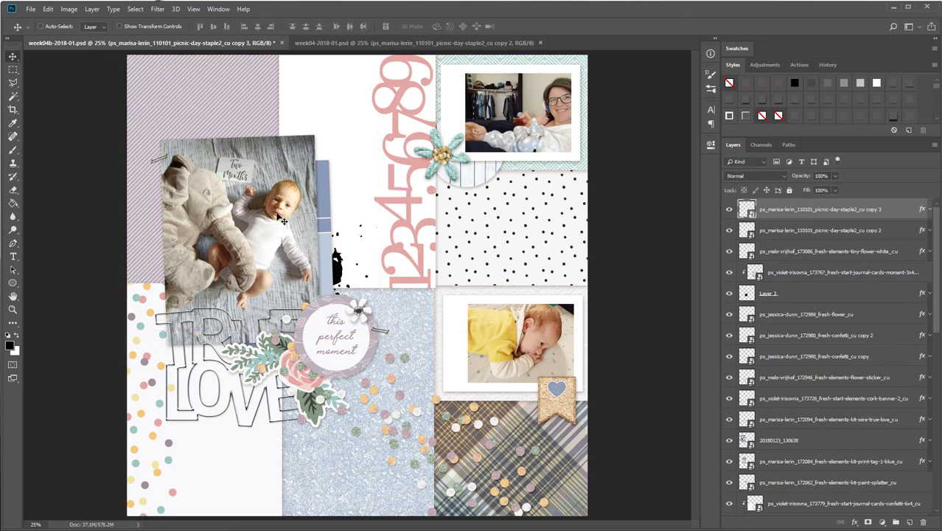
# Step: Duplicate the staple to the teal flower by the upper-right photo, order its layer beneath the tiny white flower and save
pyautogui.hotkey('ctrl', 'j')
pyautogui.moveTo(128, 176); pyautogui.dragTo(408, 156)
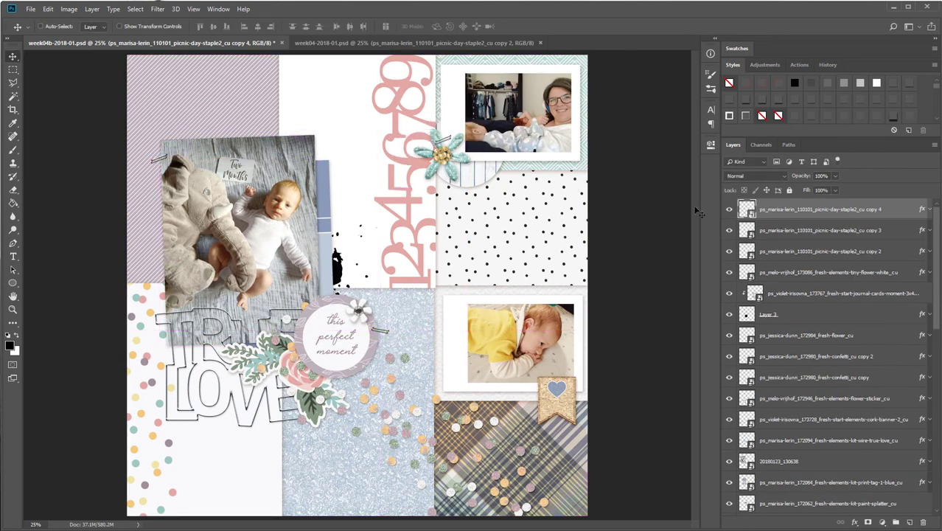
pyautogui.moveTo(849, 210); pyautogui.dragTo(818, 366)
pyautogui.moveTo(510, 207); pyautogui.dragTo(485, 150)
pyautogui.hotkey('ctrl', ']')
pyautogui.hotkey('ctrl', ']')
pyautogui.hotkey('ctrl', ']')
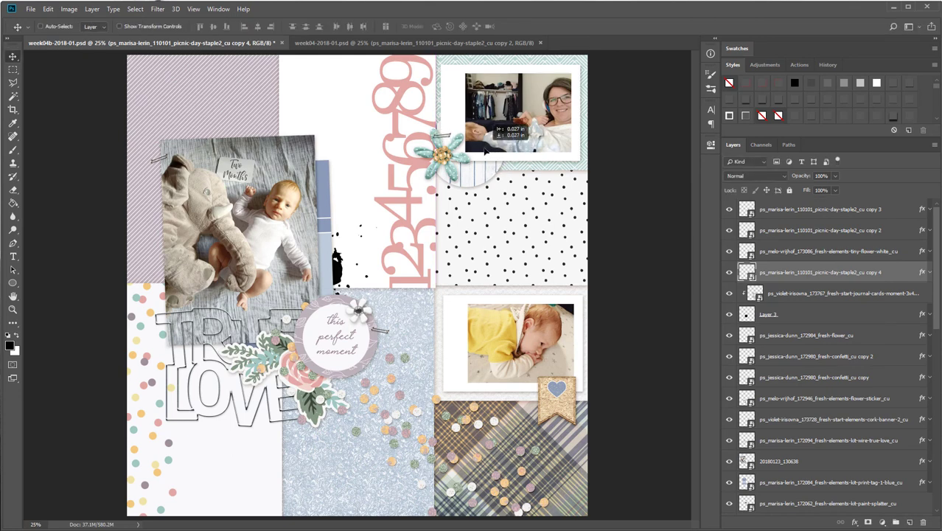
pyautogui.hotkey('ctrl', 's')
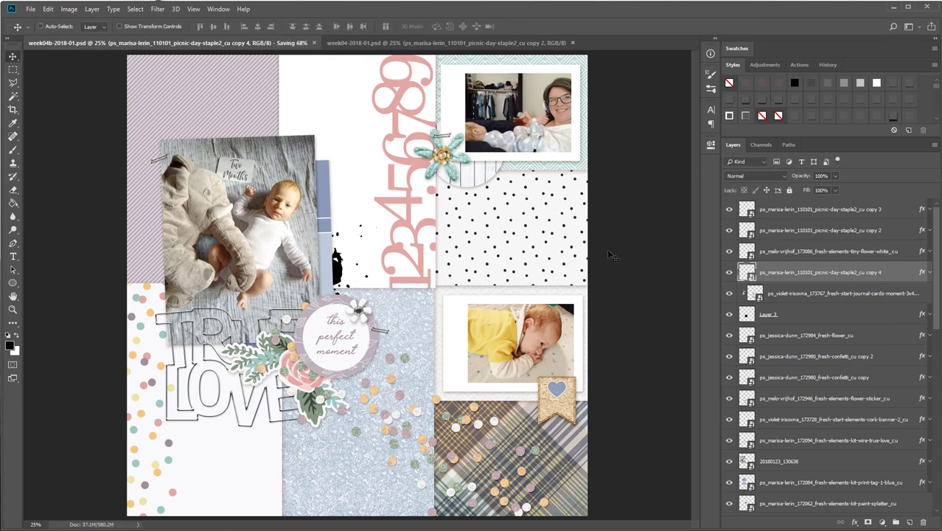
# Step: Arrange both page documents side by side at 16.67% zoom to review the complete two-page spread
pyautogui.click(225, 12)
pyautogui.moveTo(228, 20)
pyautogui.click(337, 49)
pyautogui.press('z')
pyautogui.keyDown('alt'); pyautogui.click(310, 157); pyautogui.keyUp('alt')
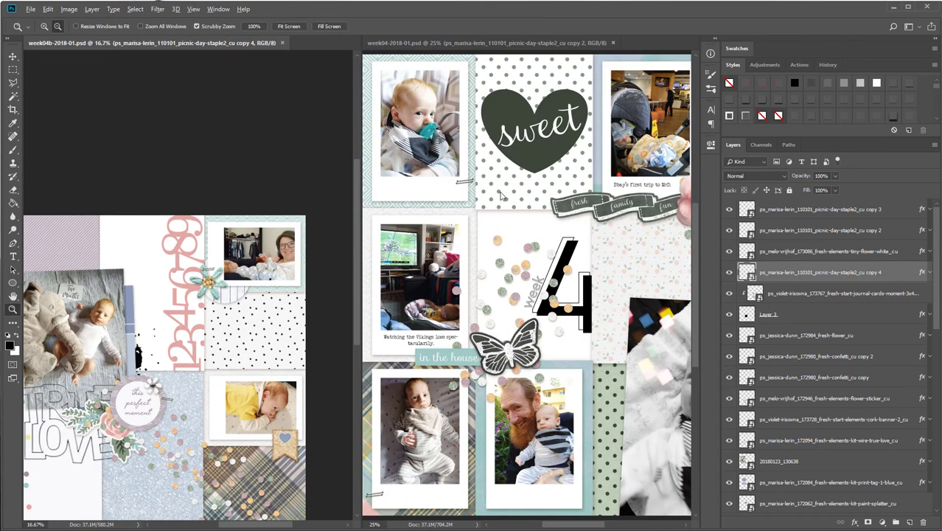
pyautogui.hotkey('ctrl', '-')
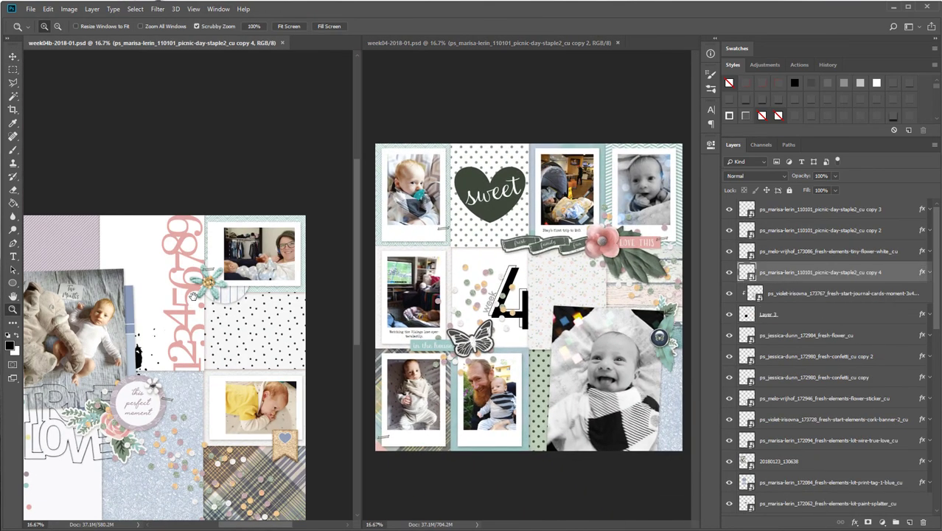
pyautogui.moveTo(192, 295); pyautogui.dragTo(229, 230)
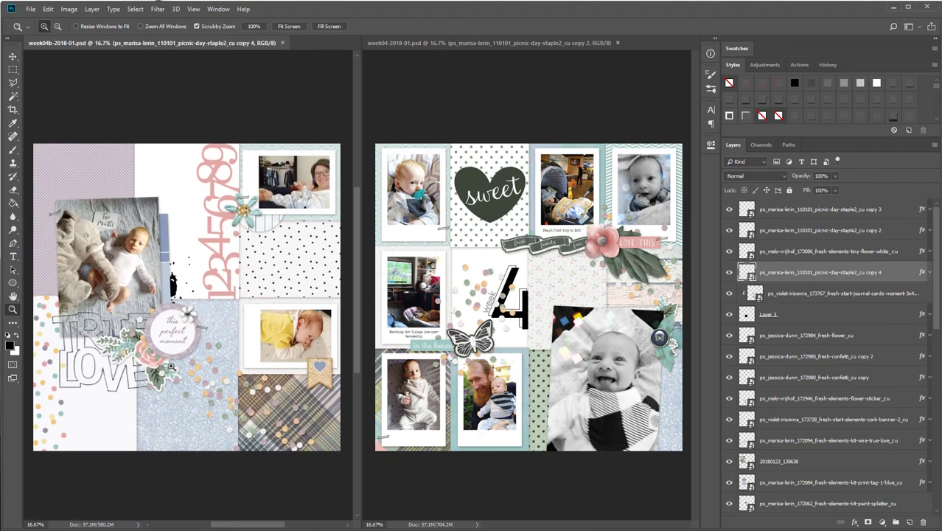